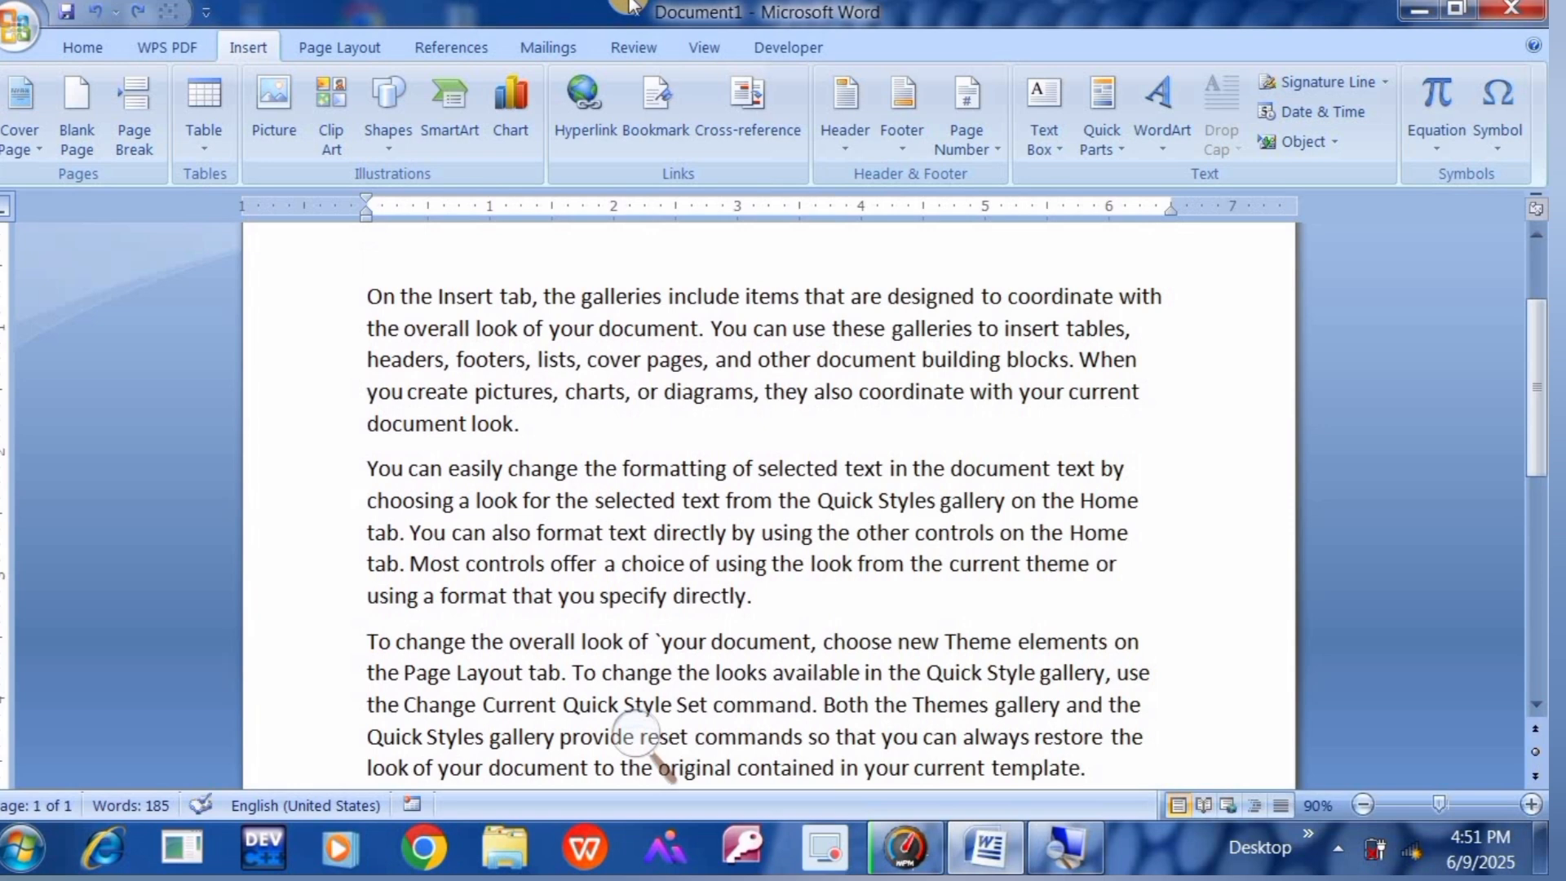
Insert an Annual Quote text box and replace its placeholder with sample paragraphs generated by =rand().
{"action": "left_click", "coordinate": [1044, 134]}
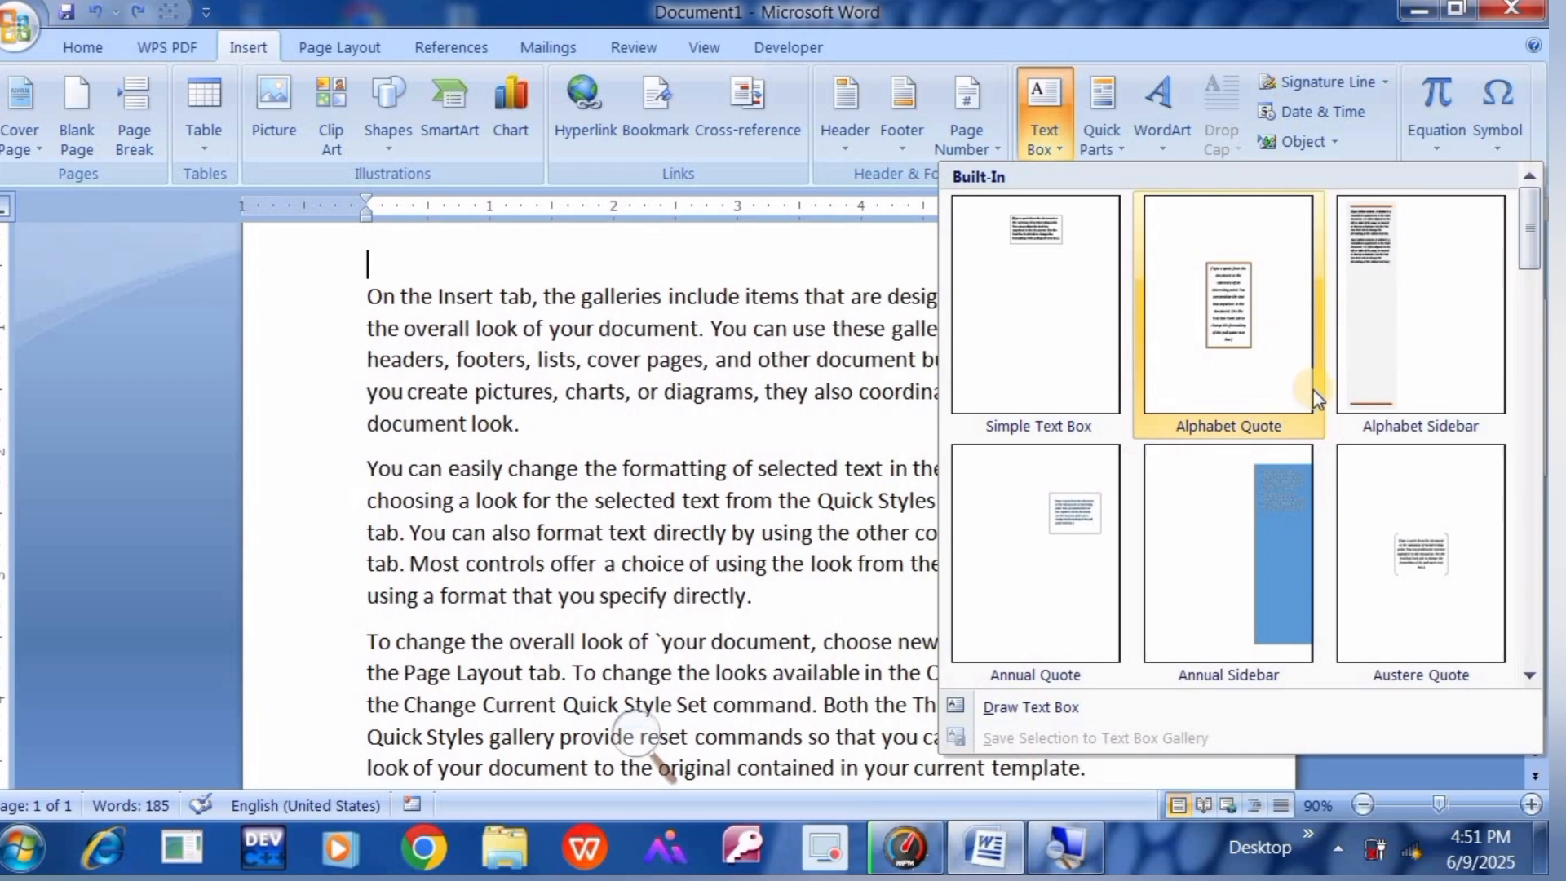
{"action": "left_click", "coordinate": [1021, 584]}
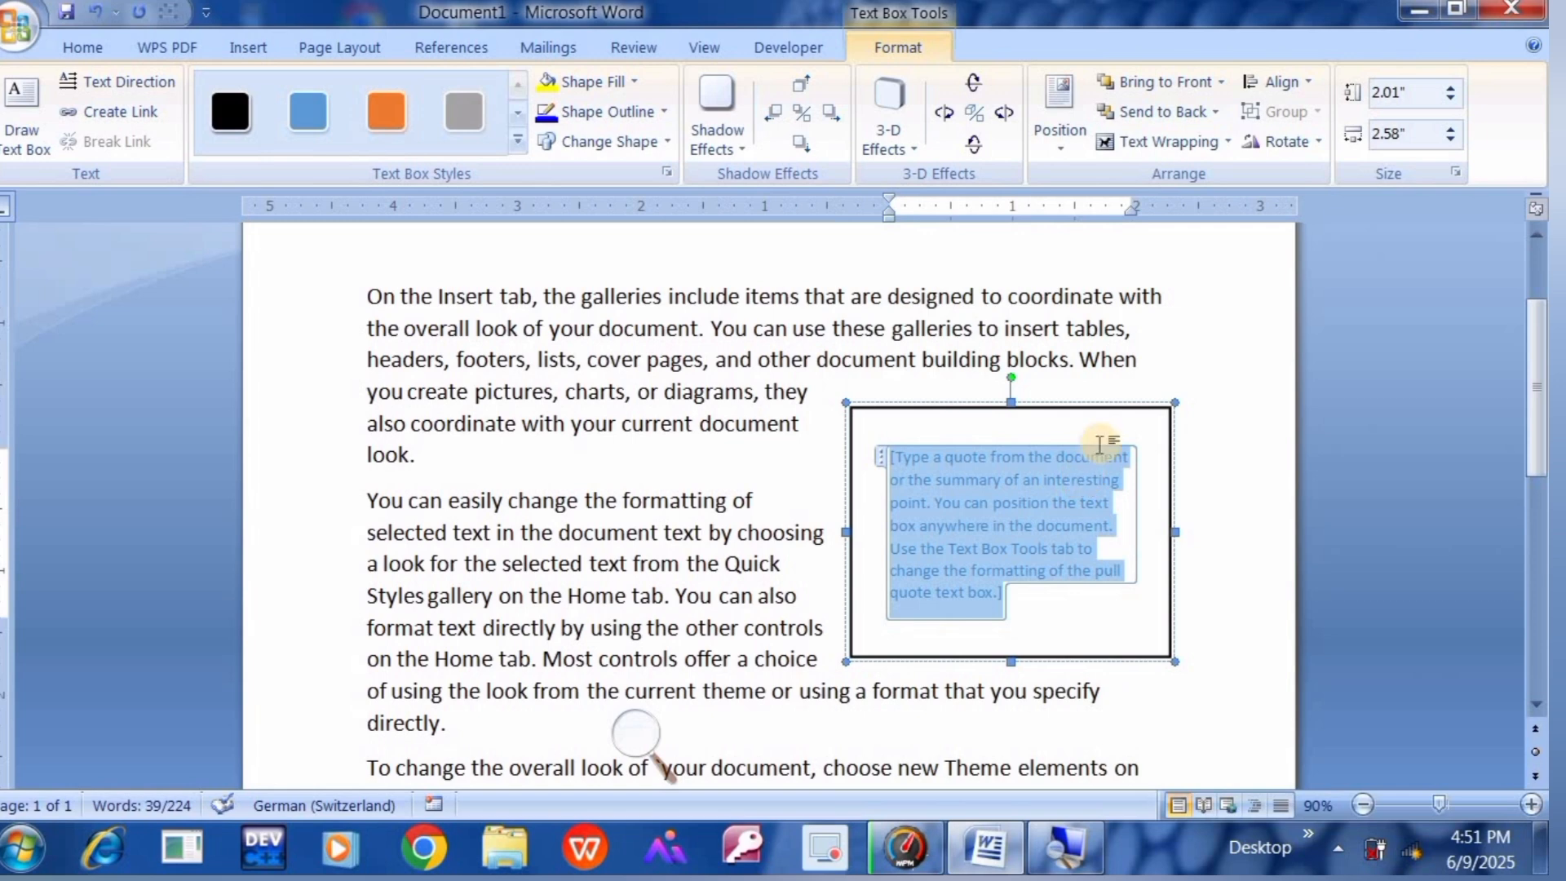
{"action": "key", "text": "Delete"}
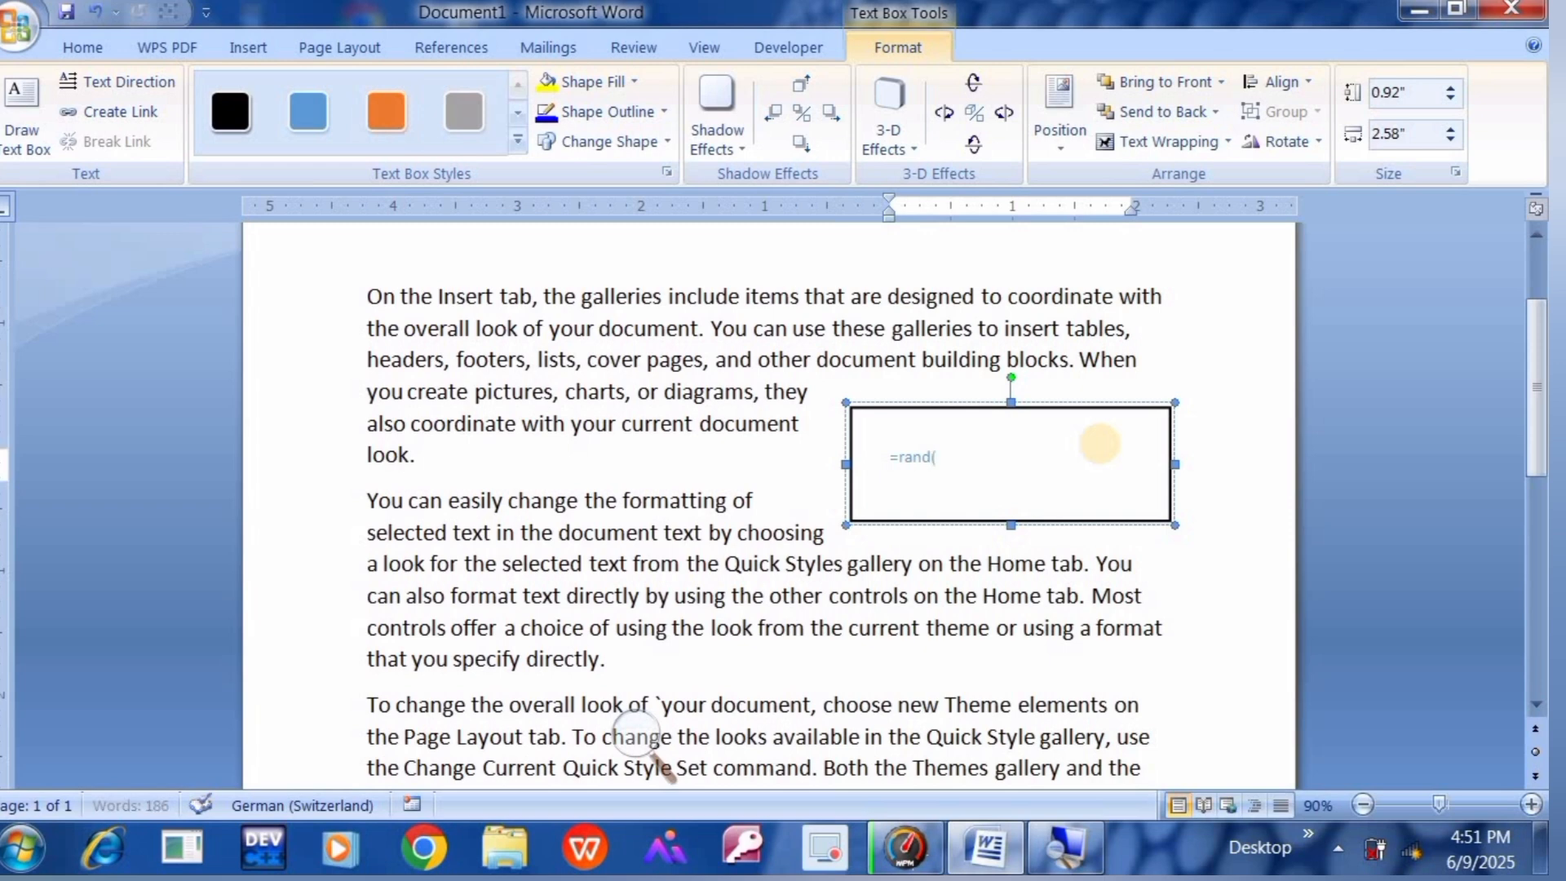
{"action": "type", "text": "=rand()"}
{"action": "key", "text": "Return"}
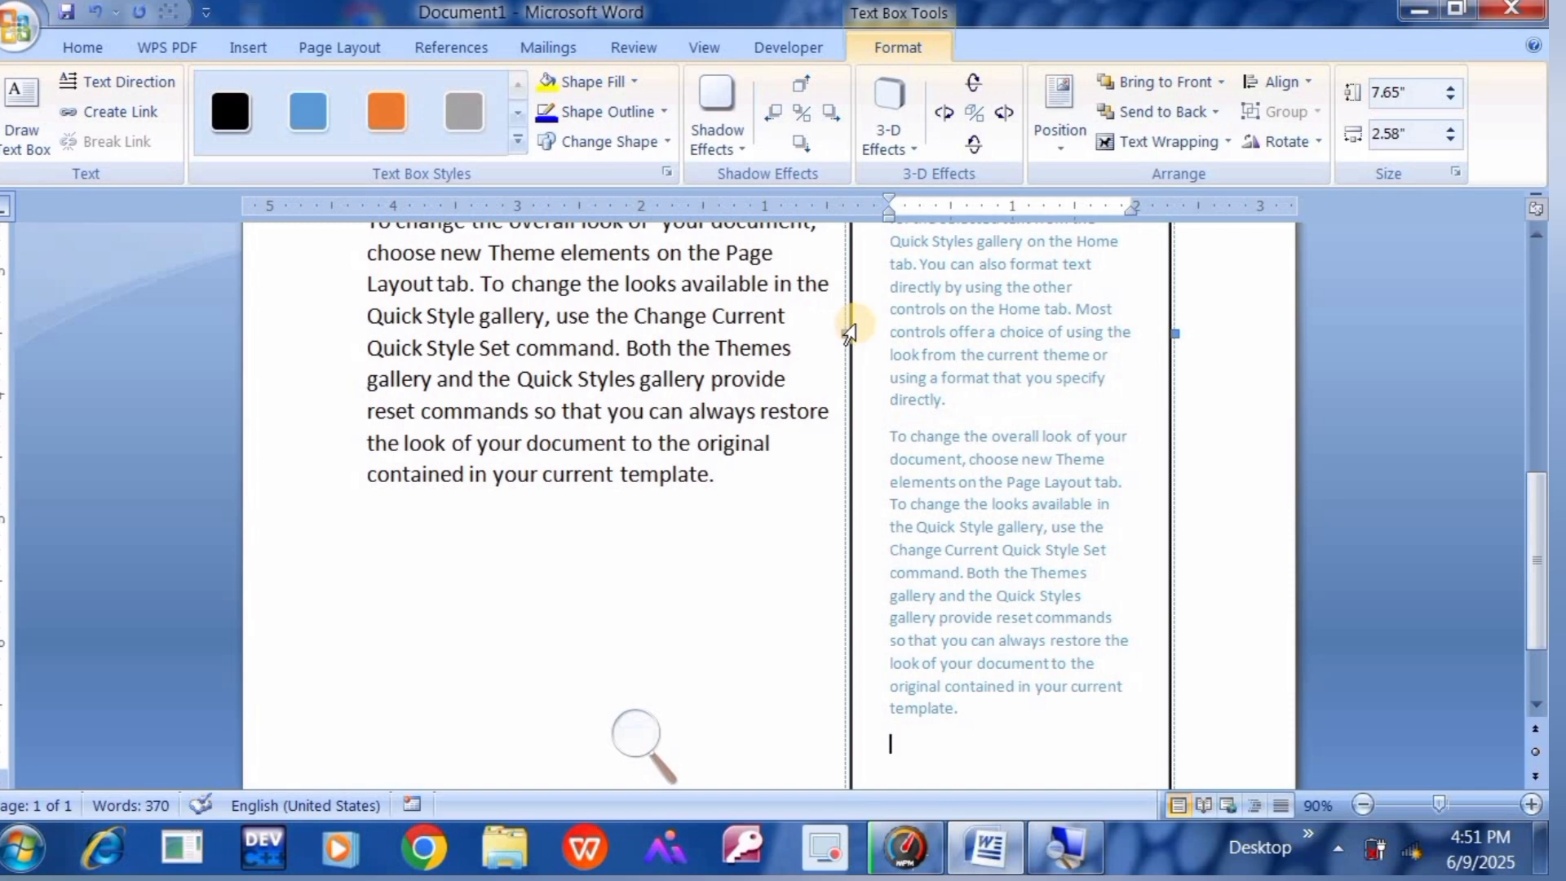
Widen the text box to about 7.39" and place it below the last body paragraph.
{"action": "left_click_drag", "start_coordinate": [850, 335], "coordinate": [252, 517]}
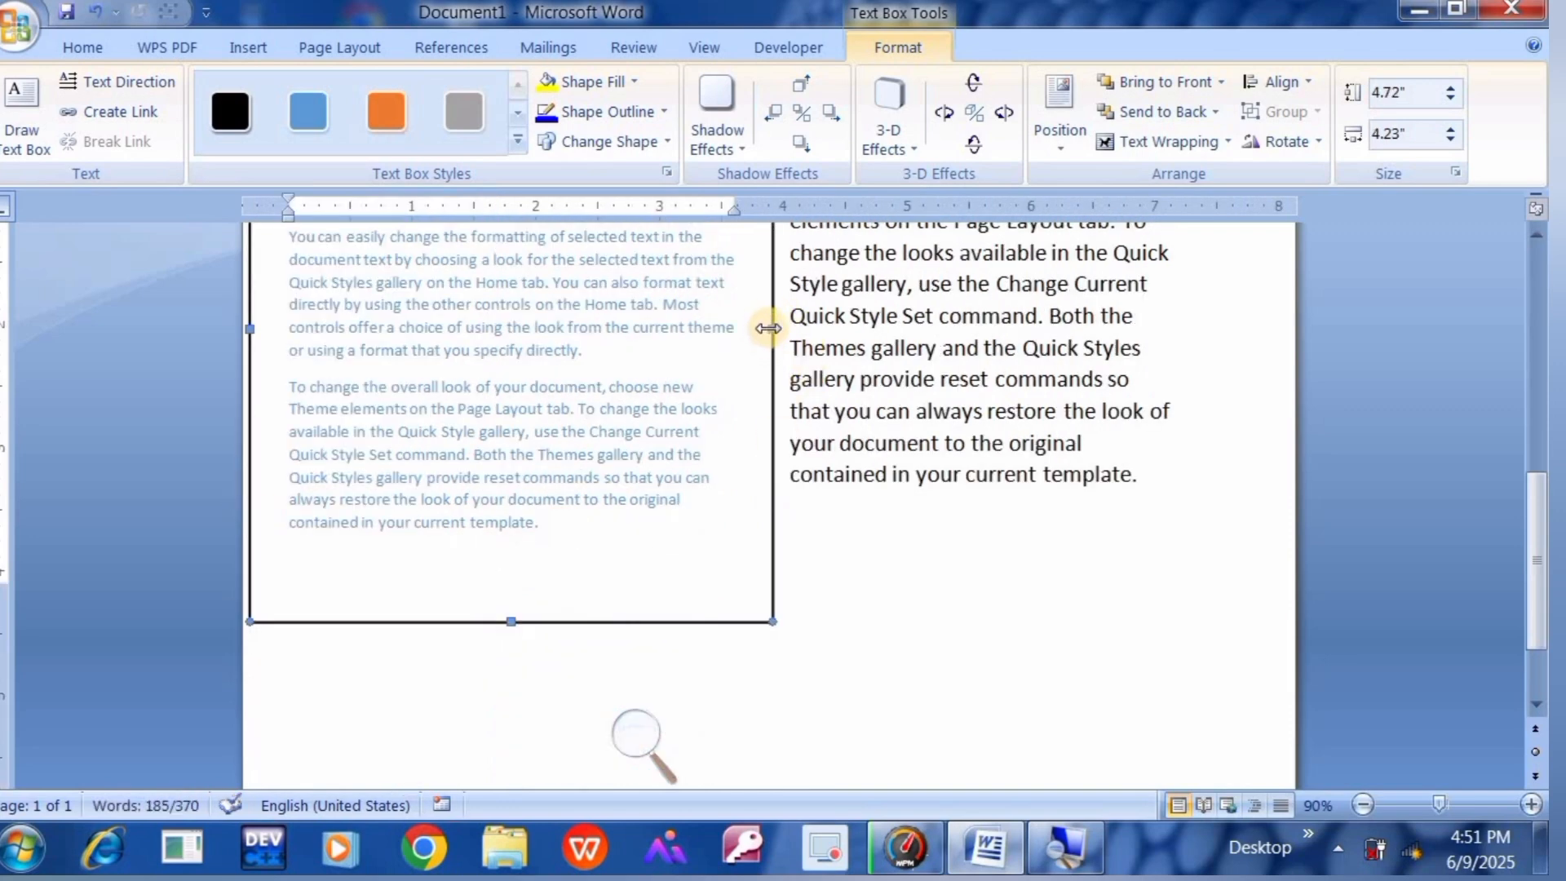
{"action": "left_click_drag", "start_coordinate": [768, 328], "coordinate": [1165, 320]}
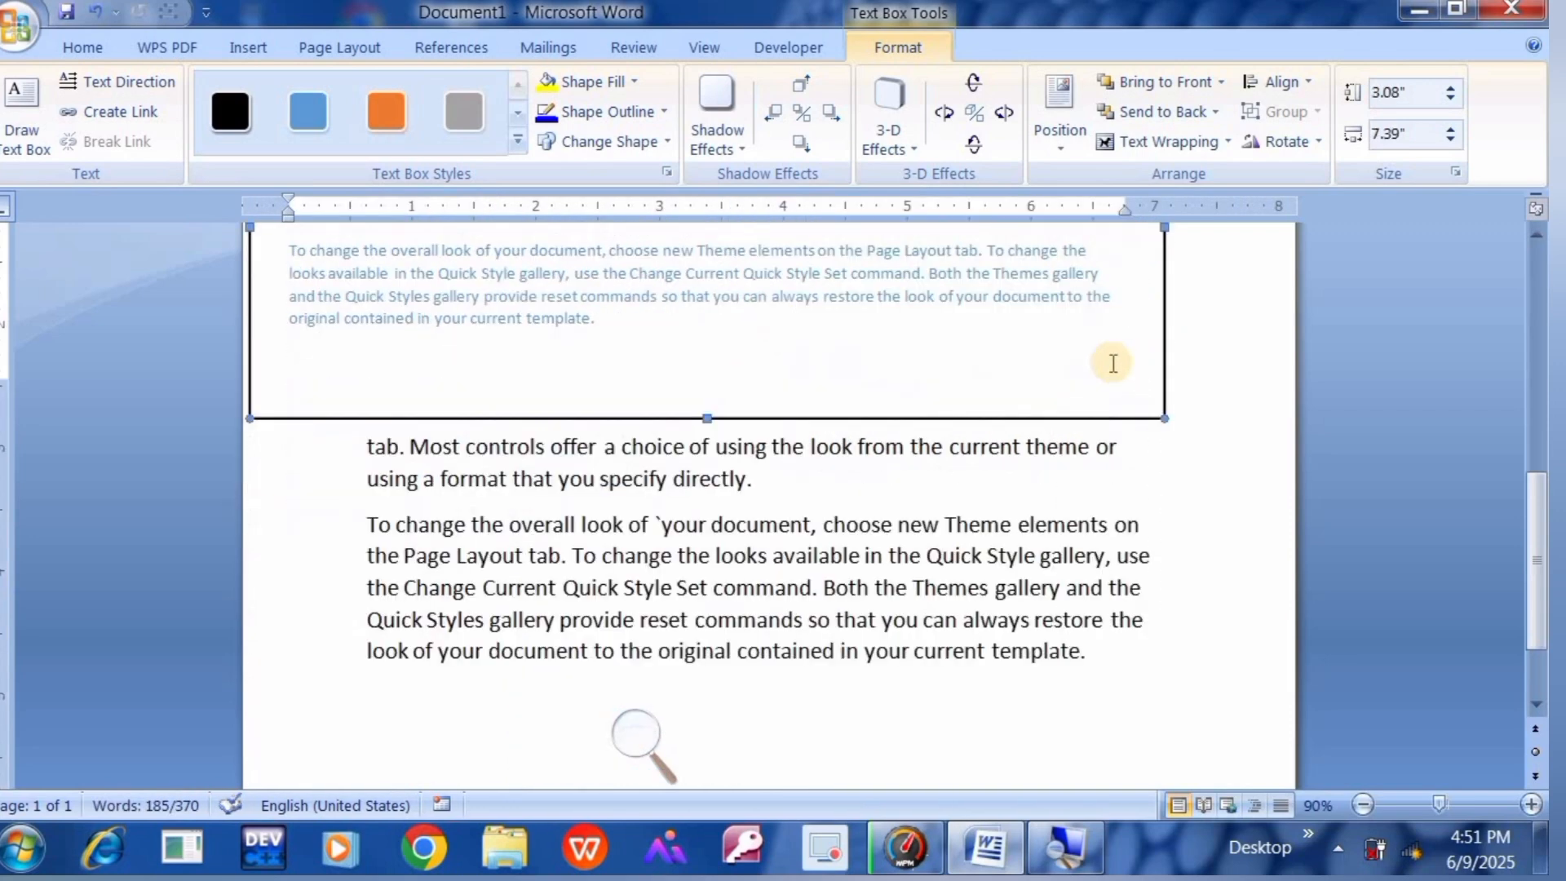
{"action": "left_click_drag", "start_coordinate": [1073, 336], "coordinate": [1076, 484]}
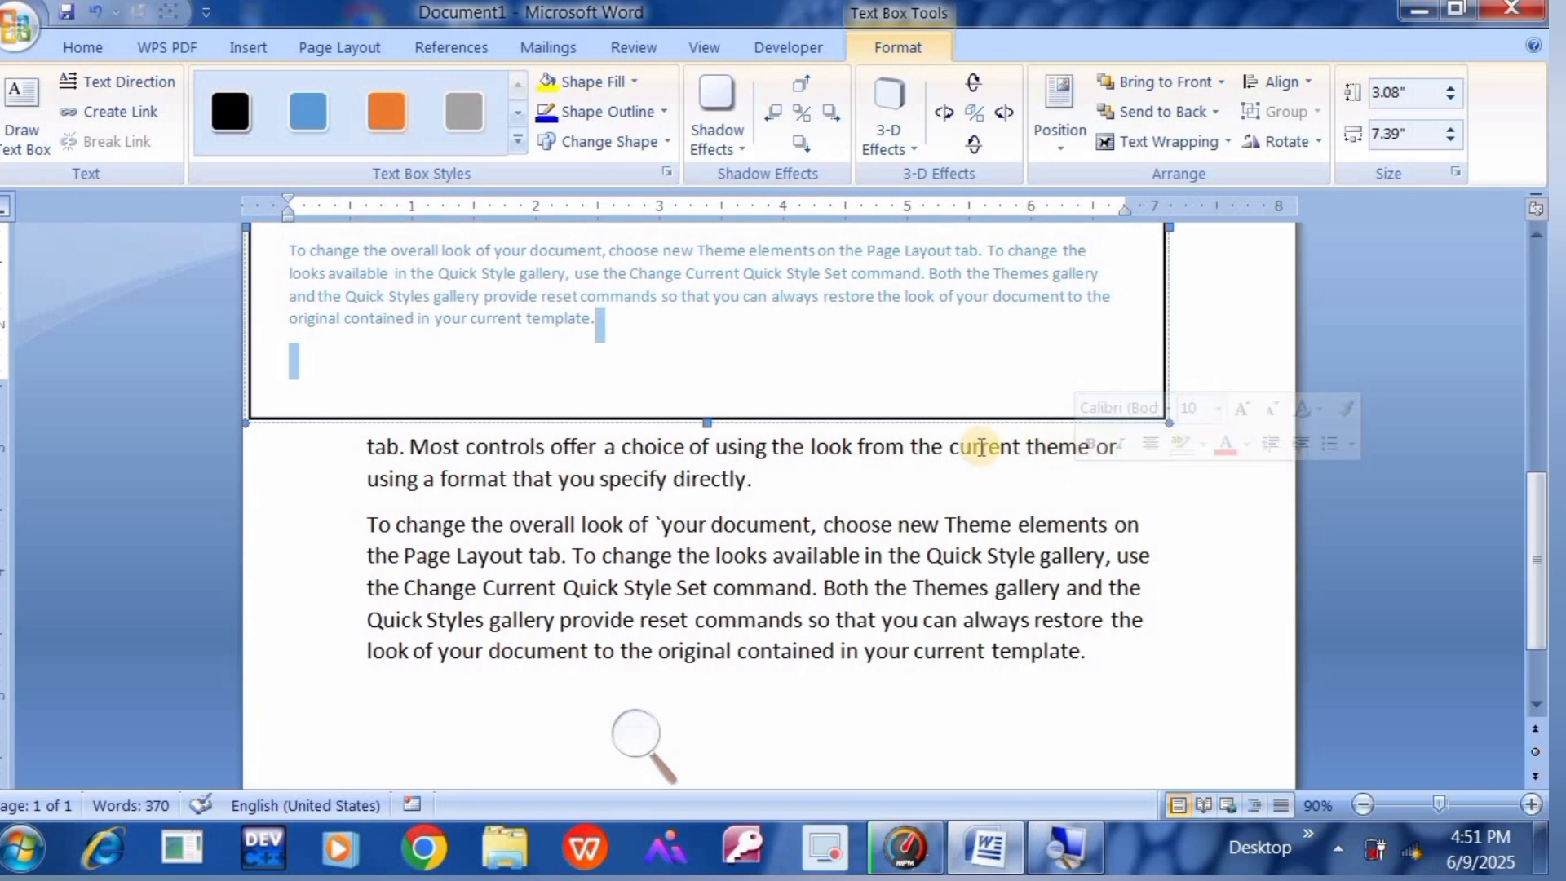
{"action": "left_click_drag", "start_coordinate": [977, 422], "coordinate": [1060, 687]}
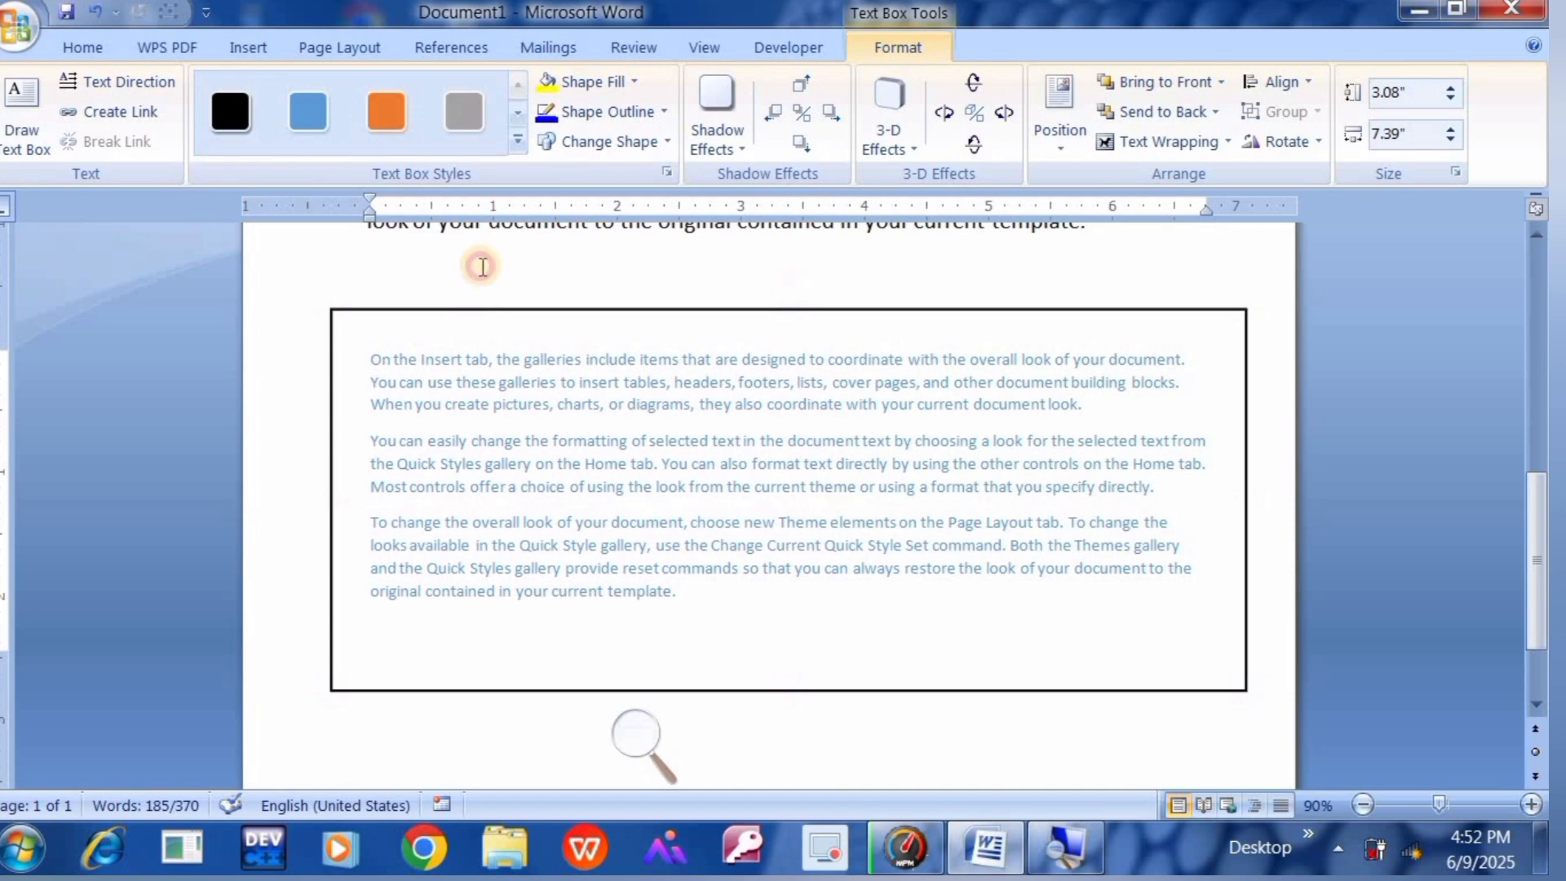
Remove the outline from the text box below the body paragraphs.
{"action": "left_click", "coordinate": [481, 265]}
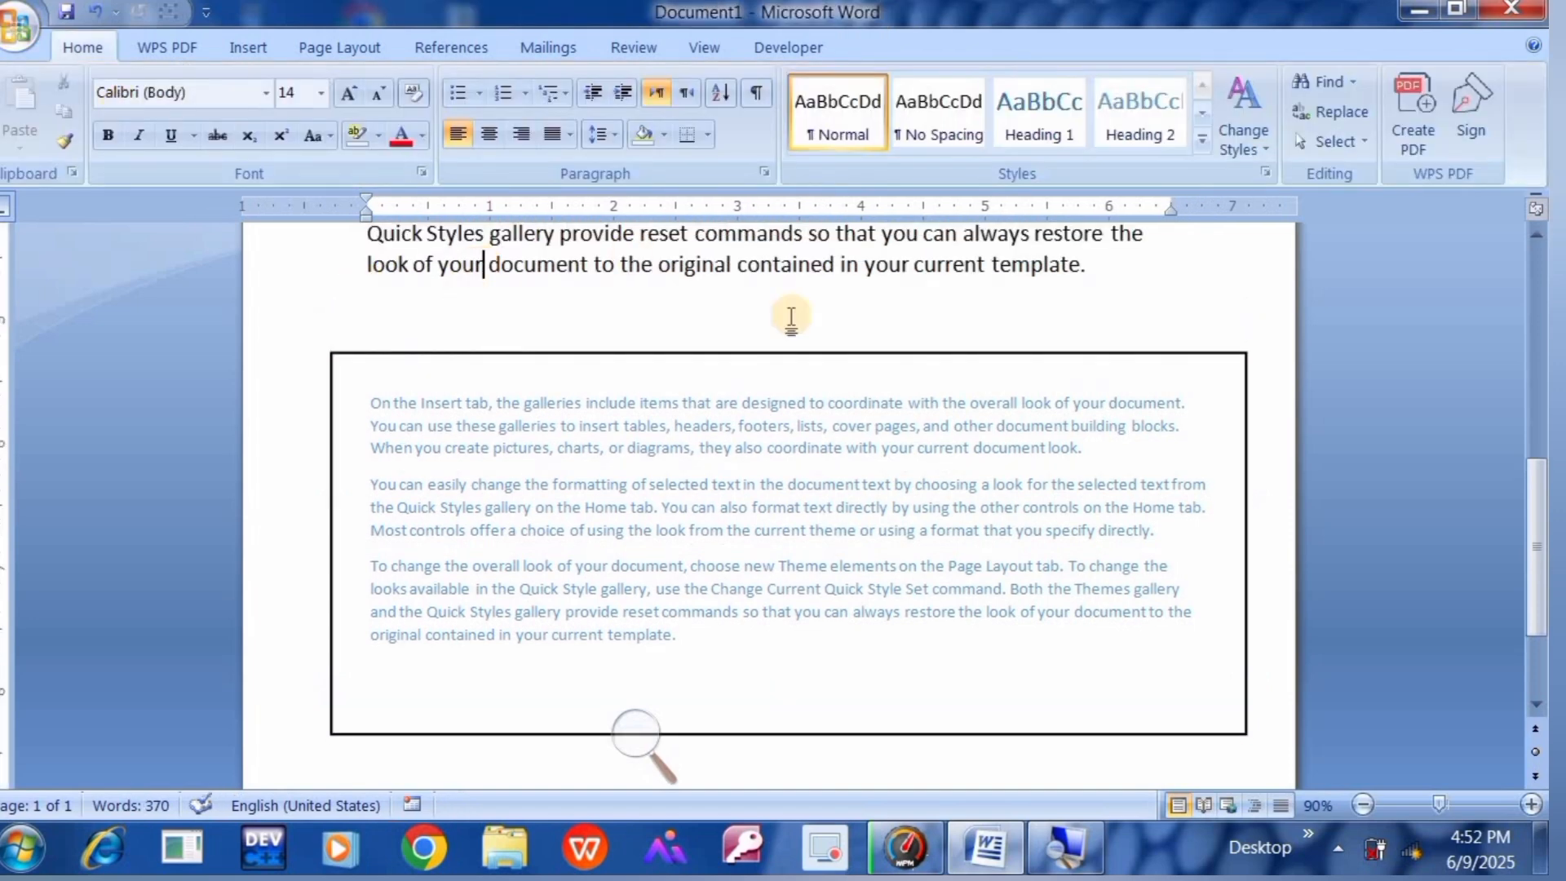
{"action": "left_click", "coordinate": [726, 453]}
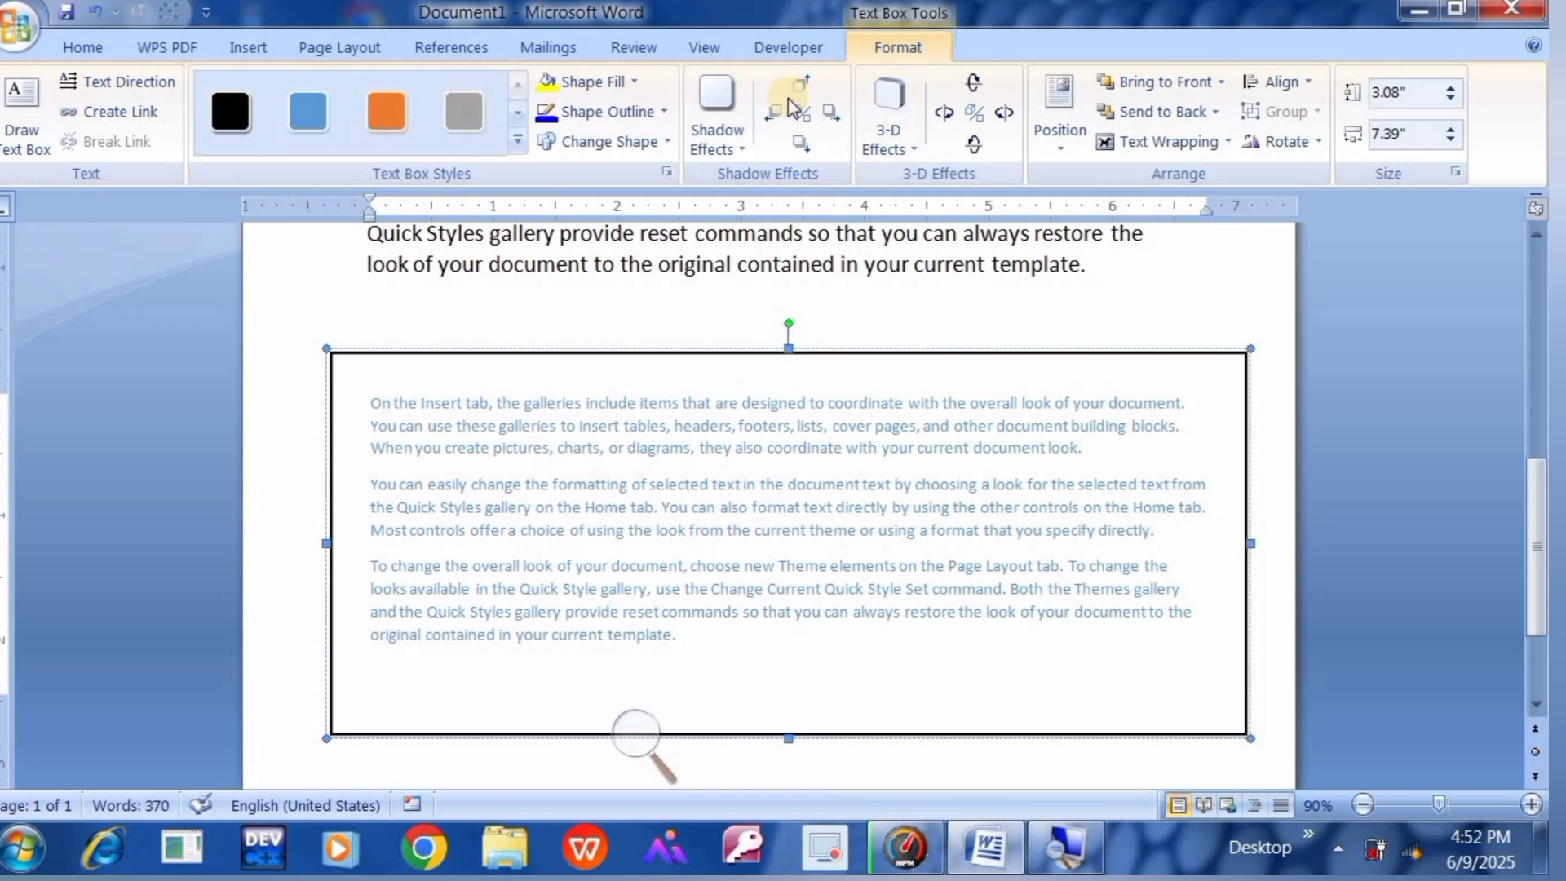
{"action": "left_click", "coordinate": [644, 114]}
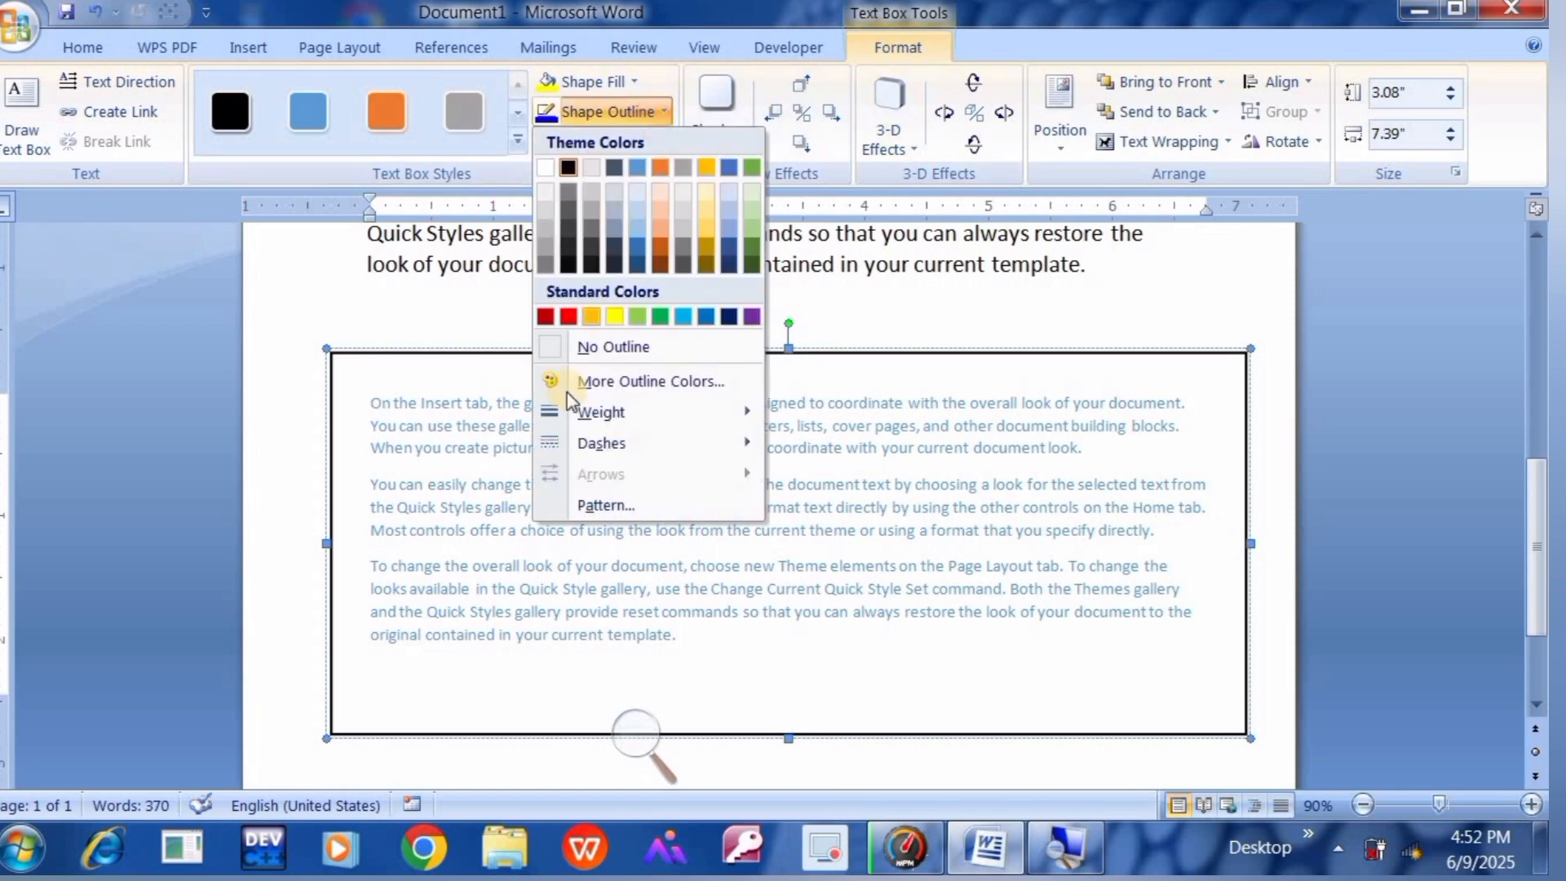
{"action": "left_click", "coordinate": [555, 346]}
{"action": "left_click", "coordinate": [424, 327]}
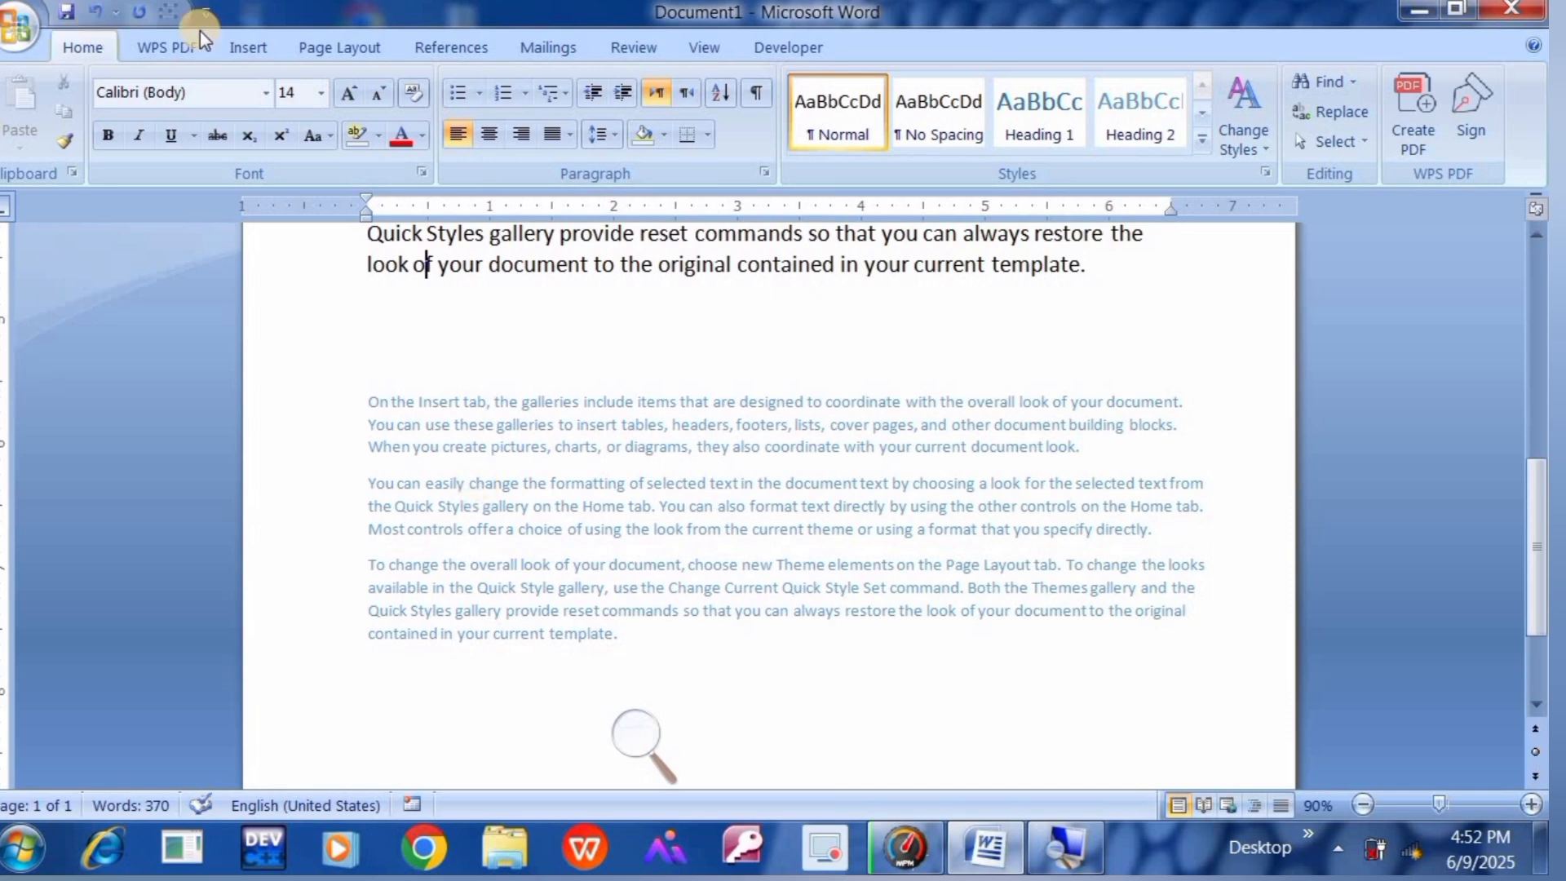
{"action": "left_click", "coordinate": [265, 48]}
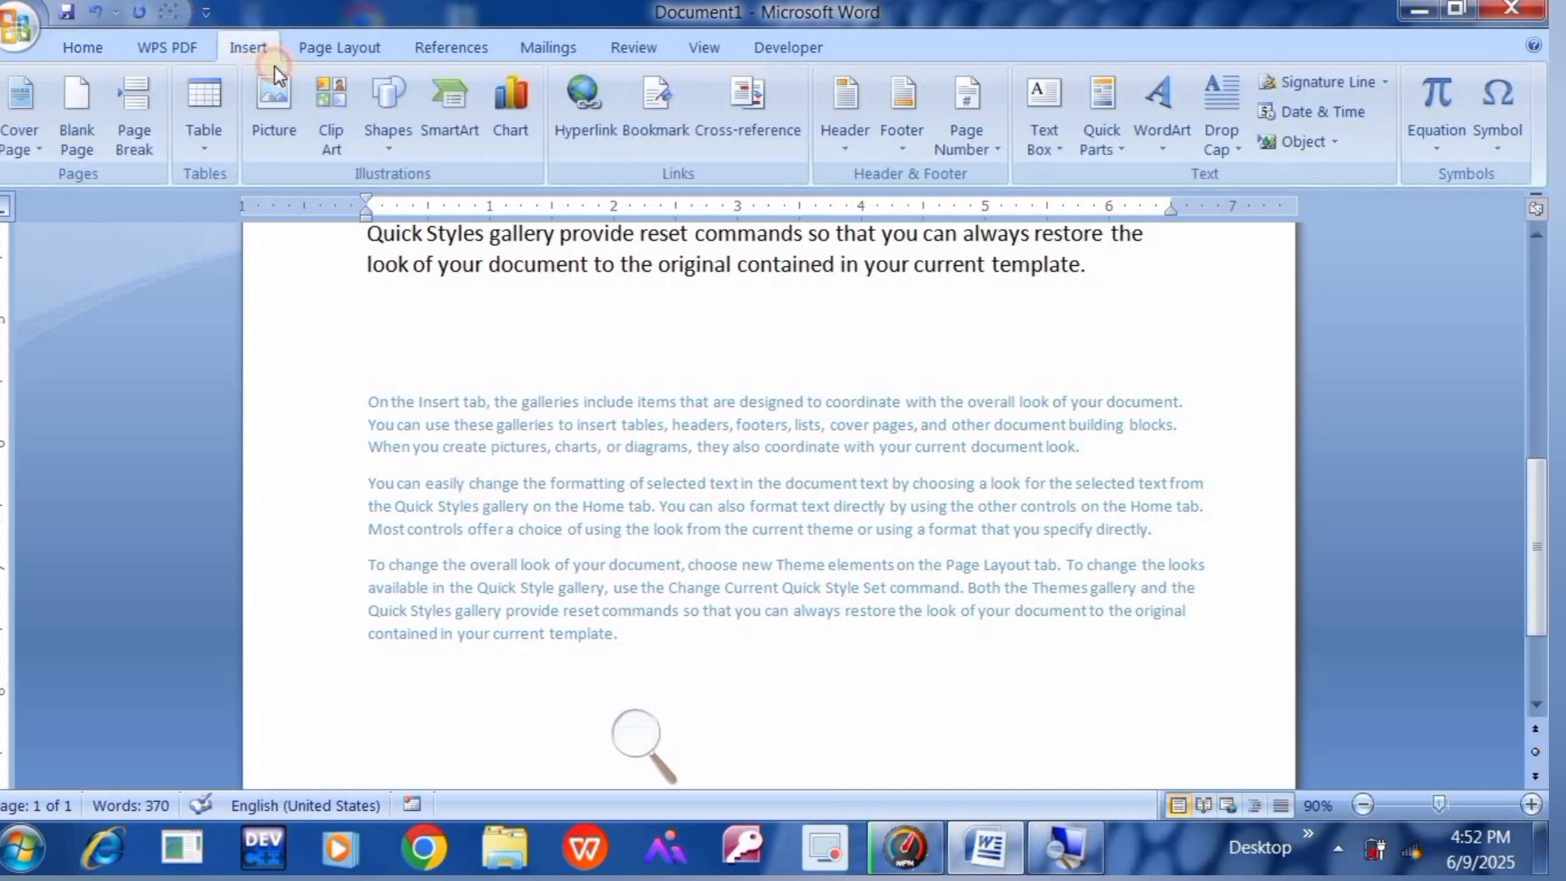
{"action": "left_click", "coordinate": [390, 123]}
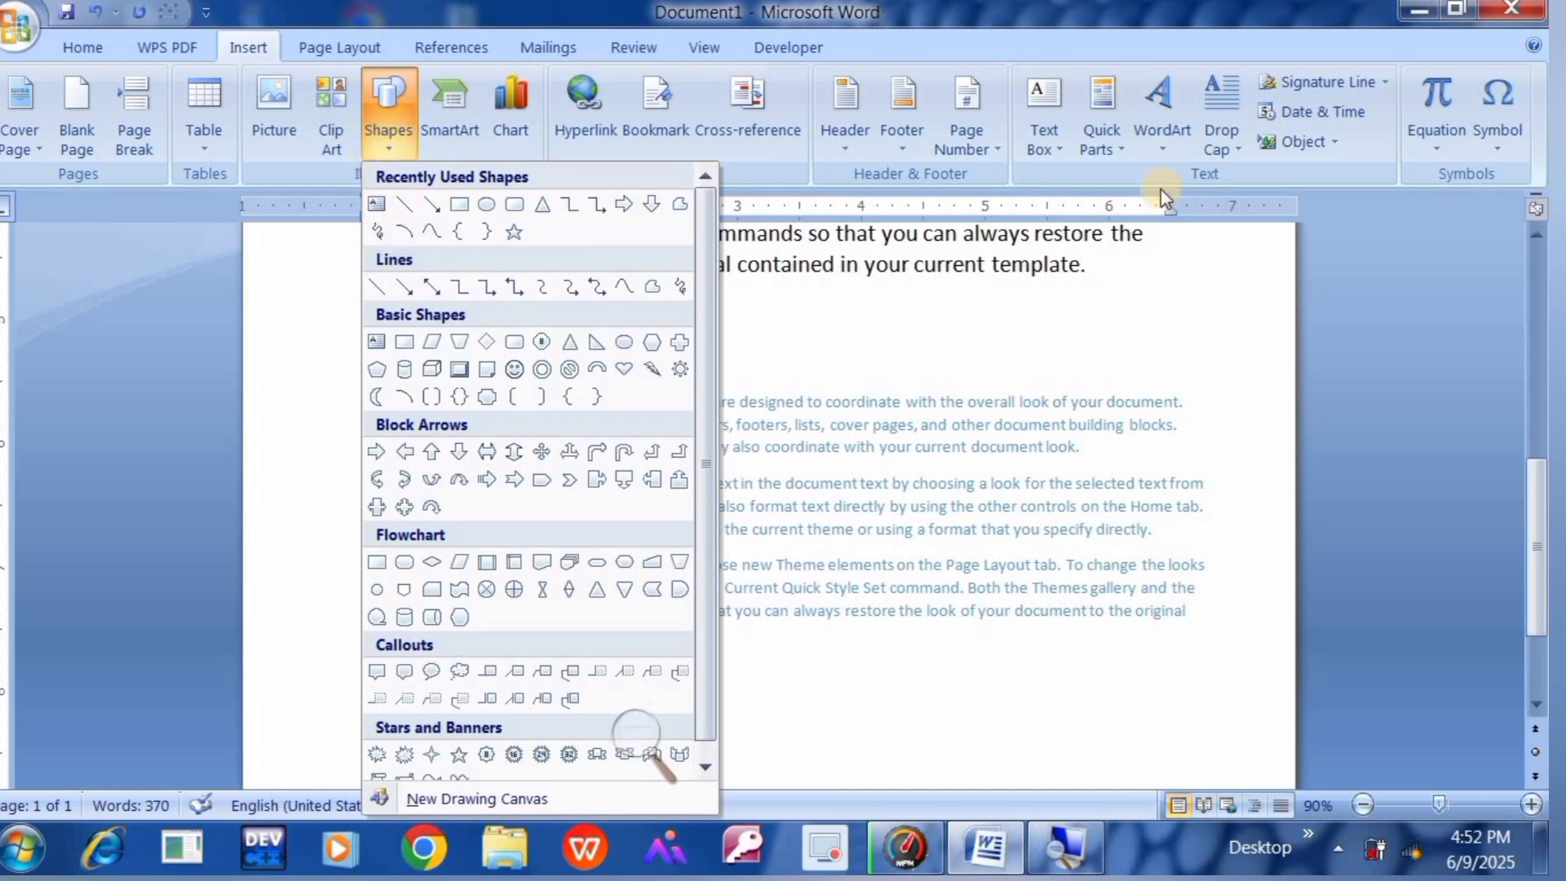
{"action": "left_click", "coordinate": [1014, 277]}
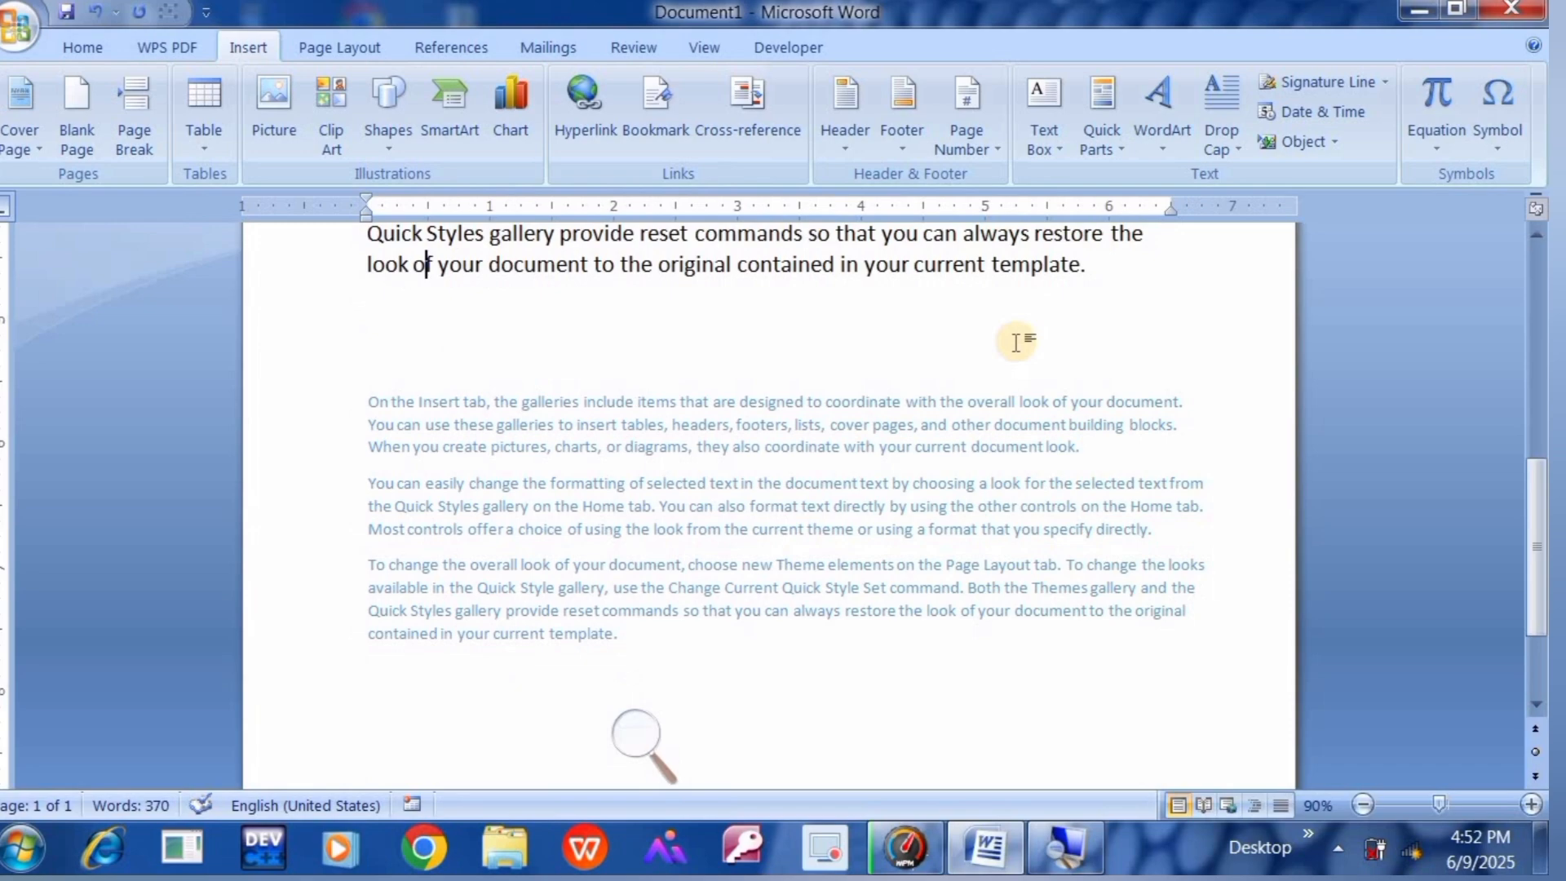
{"action": "left_click", "coordinate": [1016, 342]}
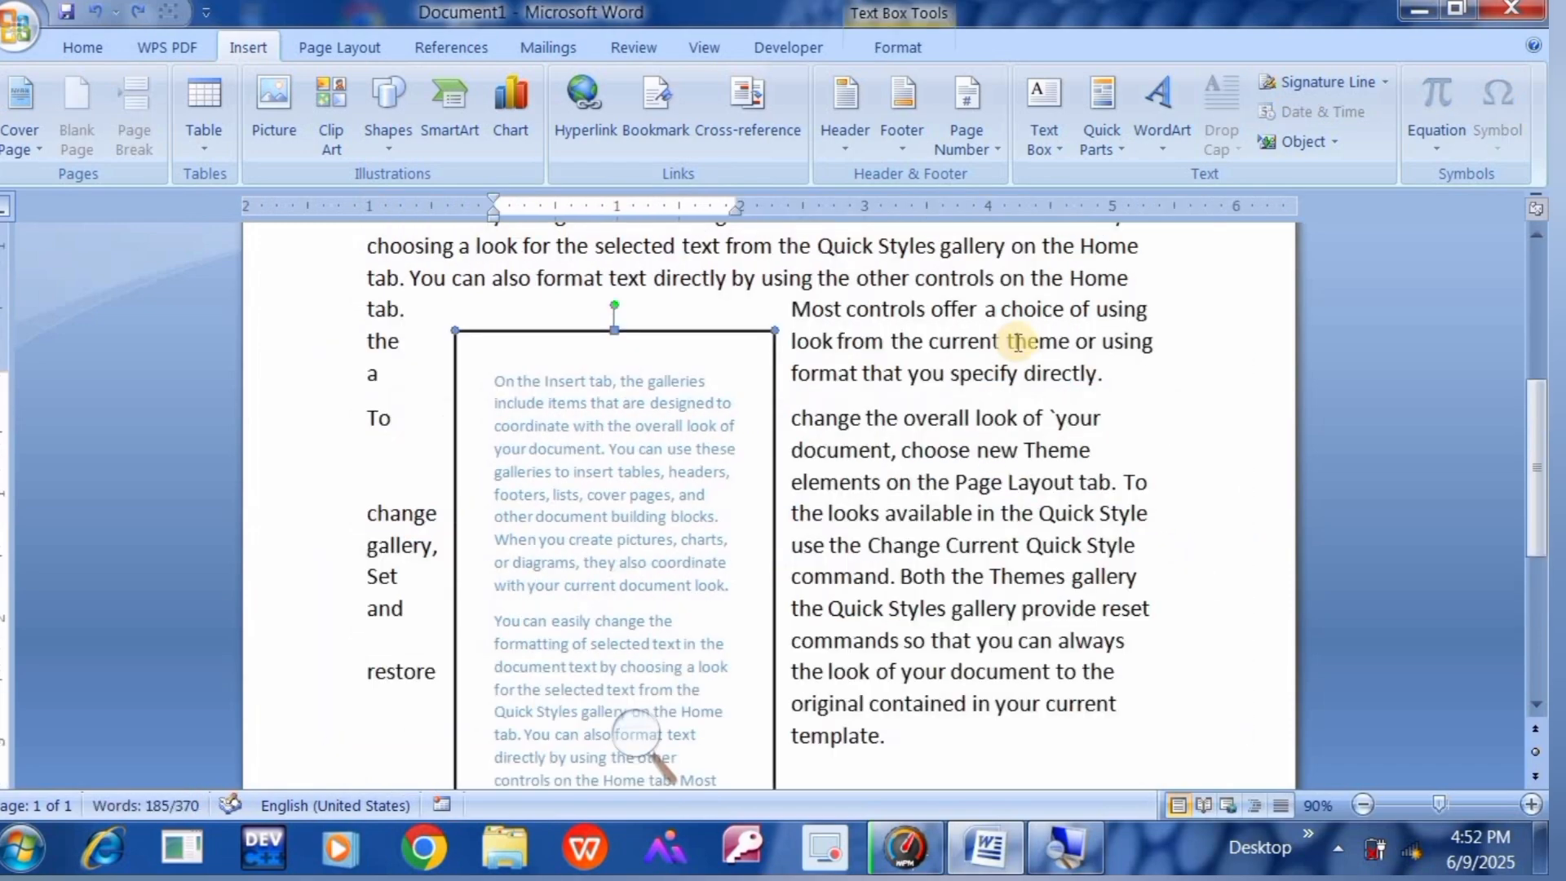
Undo the text box insertion and all of its edits.
{"action": "key", "text": "ctrl+z"}
{"action": "key", "text": "ctrl+z"}
{"action": "key", "text": "ctrl+z"}
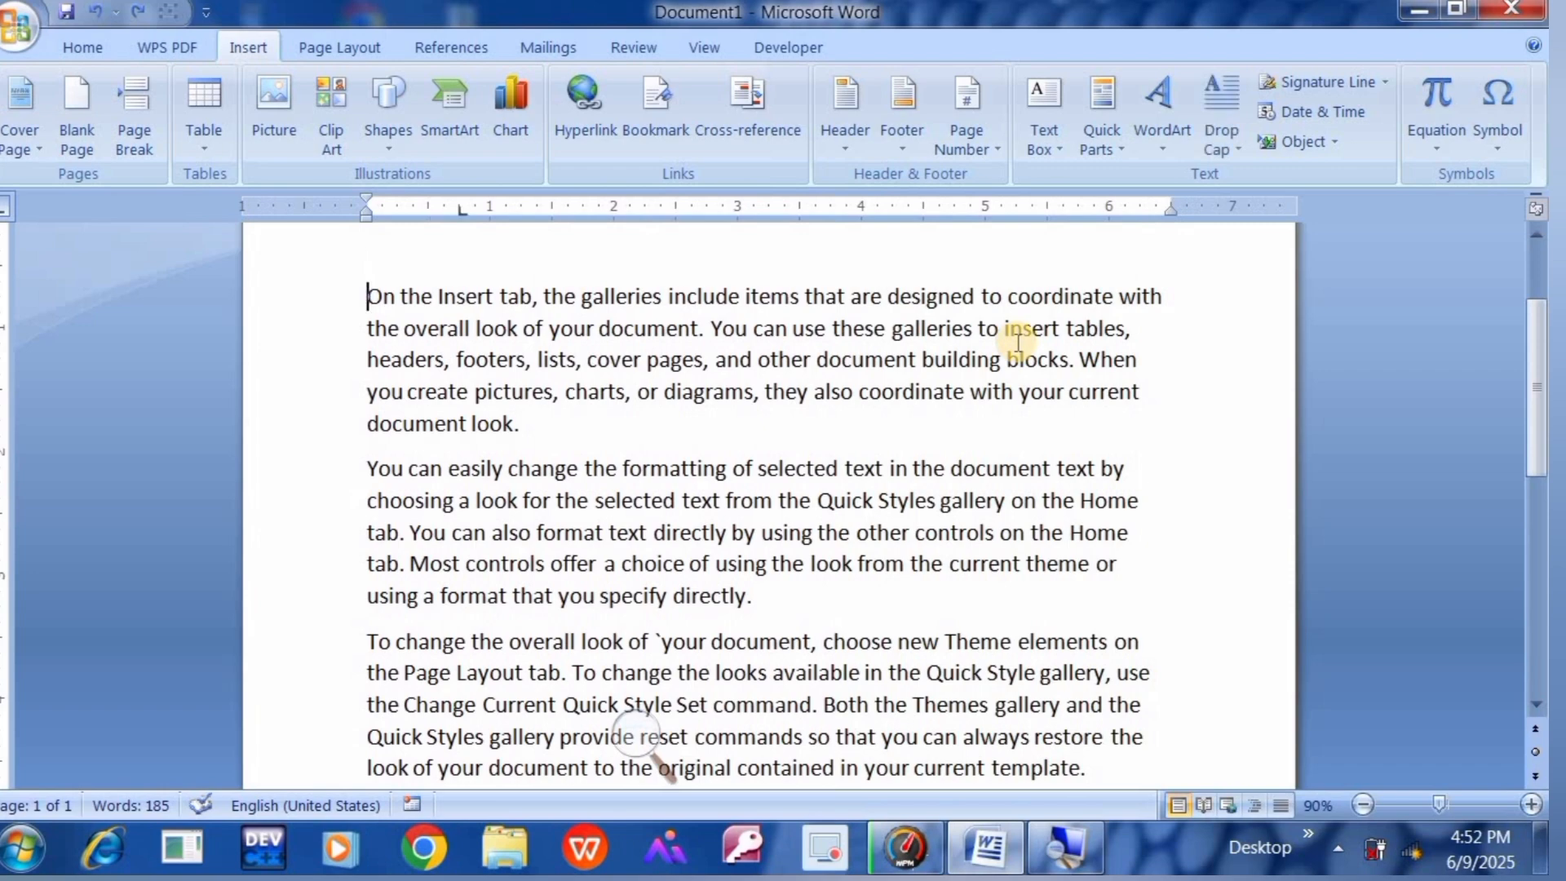
Insert the Author document property in the empty line below the last paragraph.
{"action": "scroll", "coordinate": [1017, 341], "scroll_direction": "down", "scroll_amount": 1}
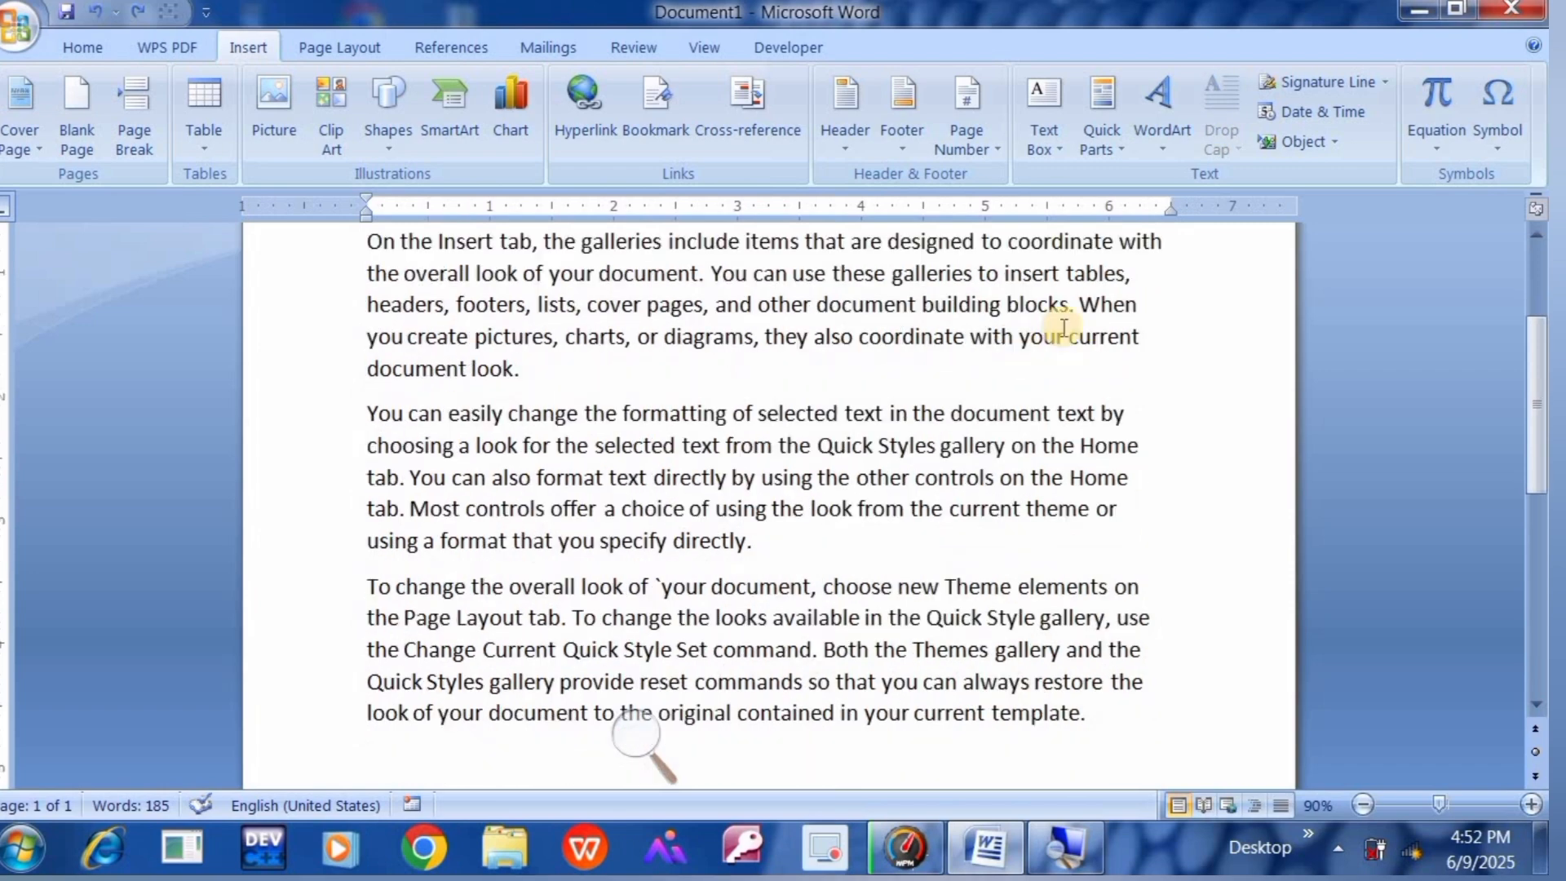
{"action": "left_click", "coordinate": [1160, 123]}
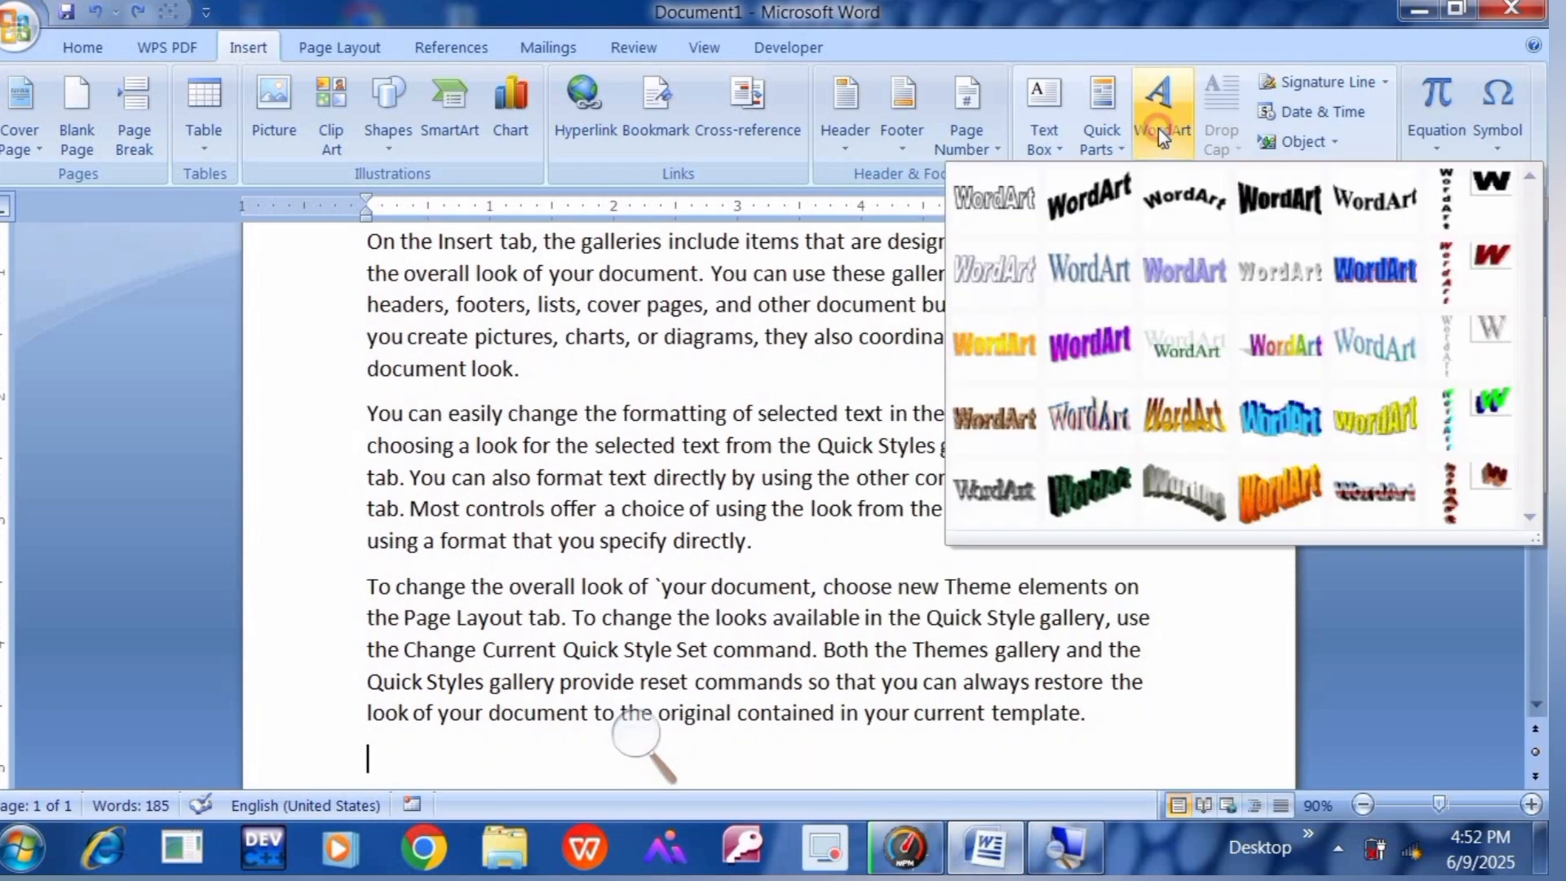
{"action": "left_click", "coordinate": [1102, 122]}
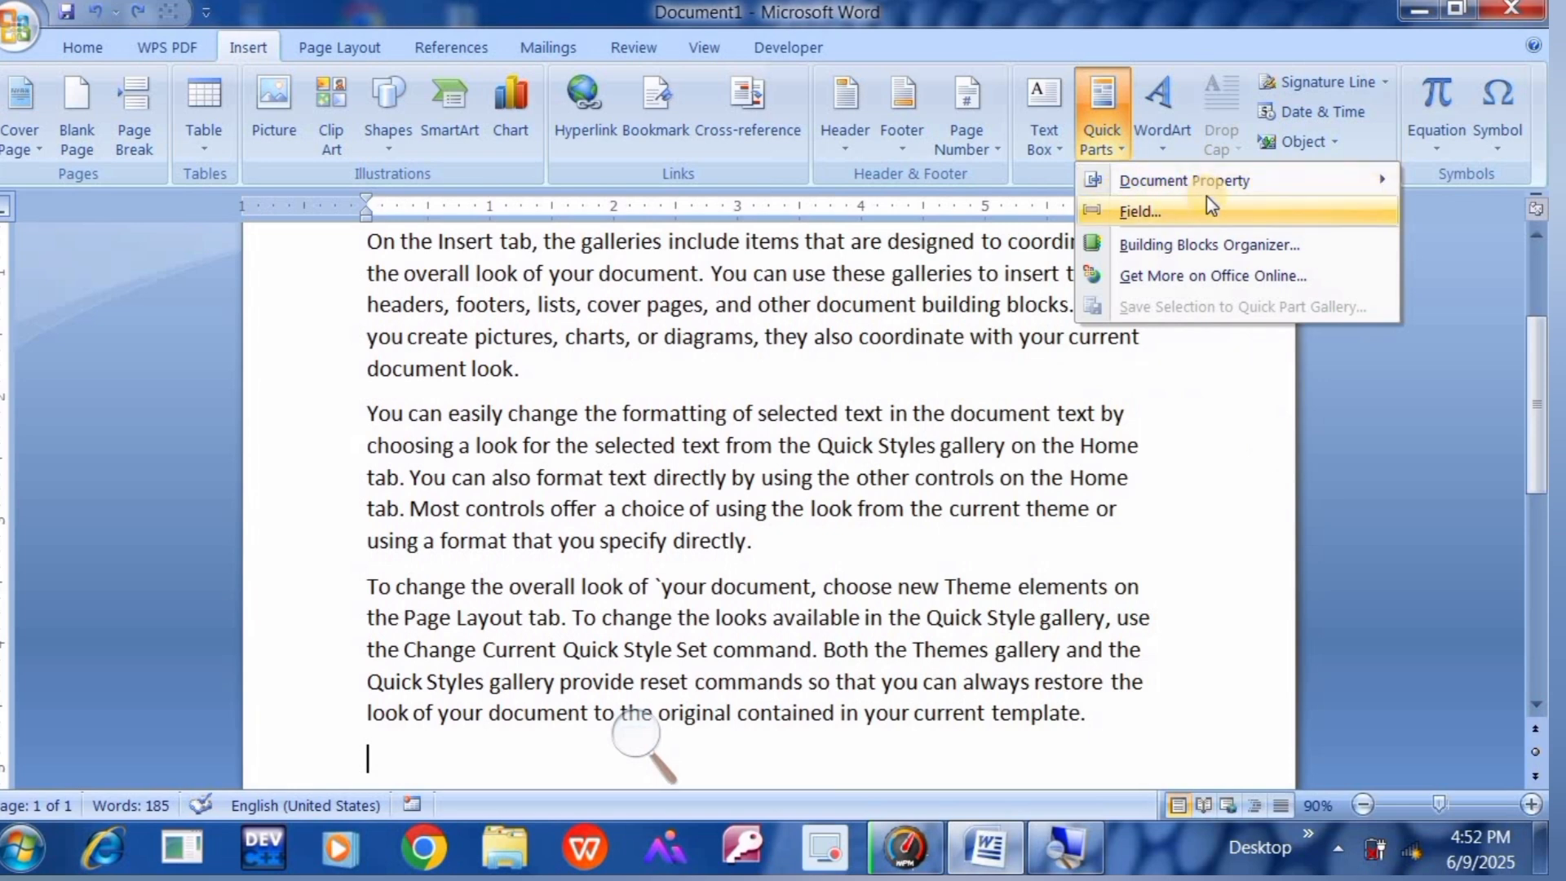
{"action": "mouse_move", "coordinate": [1215, 193]}
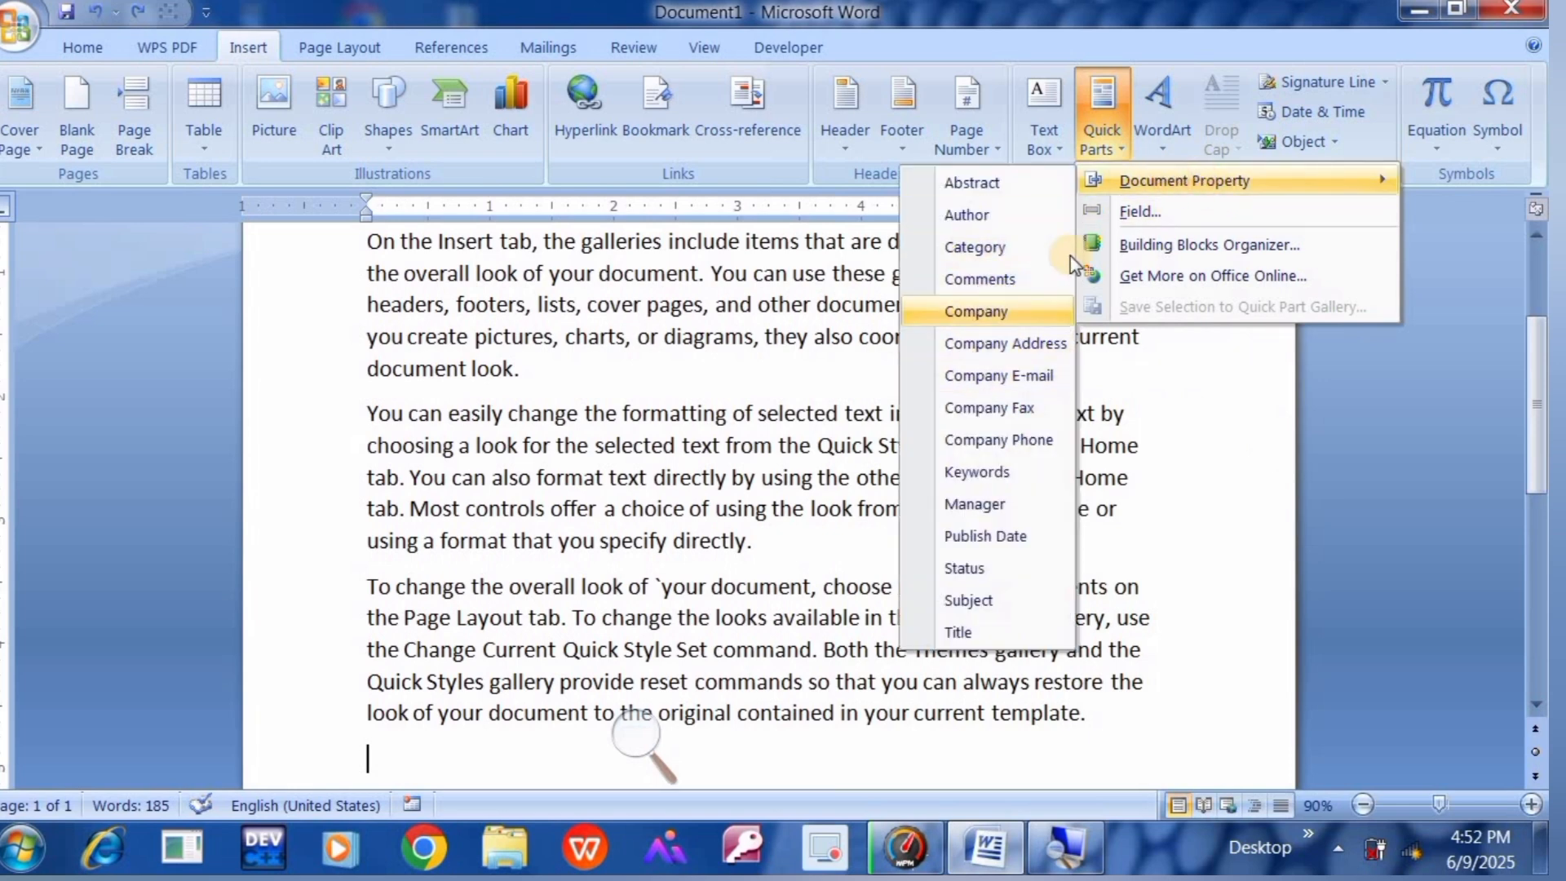
{"action": "left_click", "coordinate": [1008, 224]}
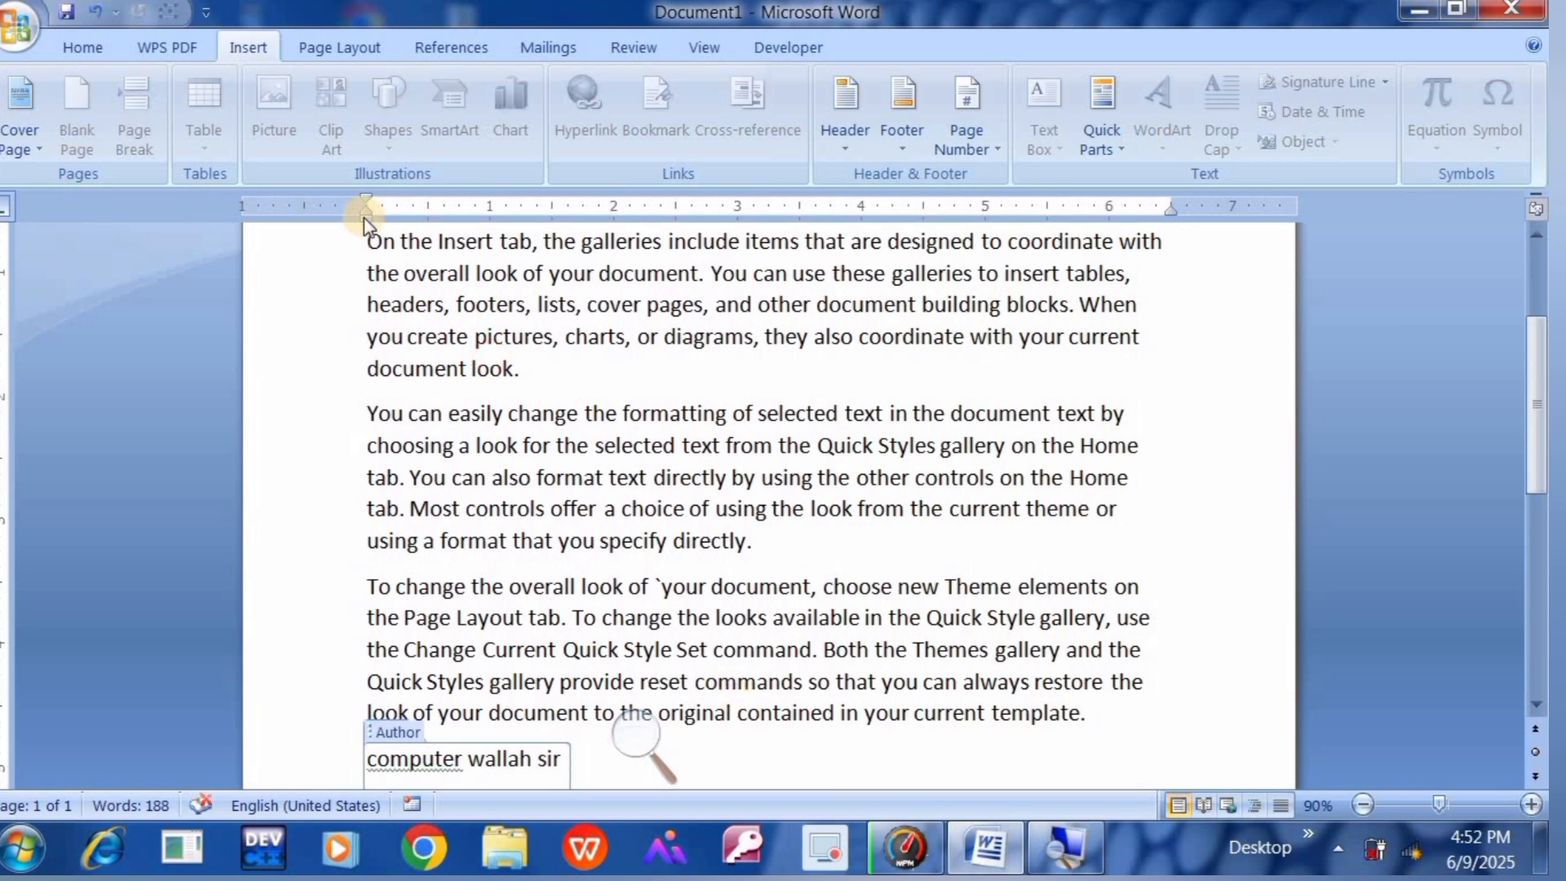
{"action": "left_click_drag", "start_coordinate": [677, 650], "coordinate": [688, 682]}
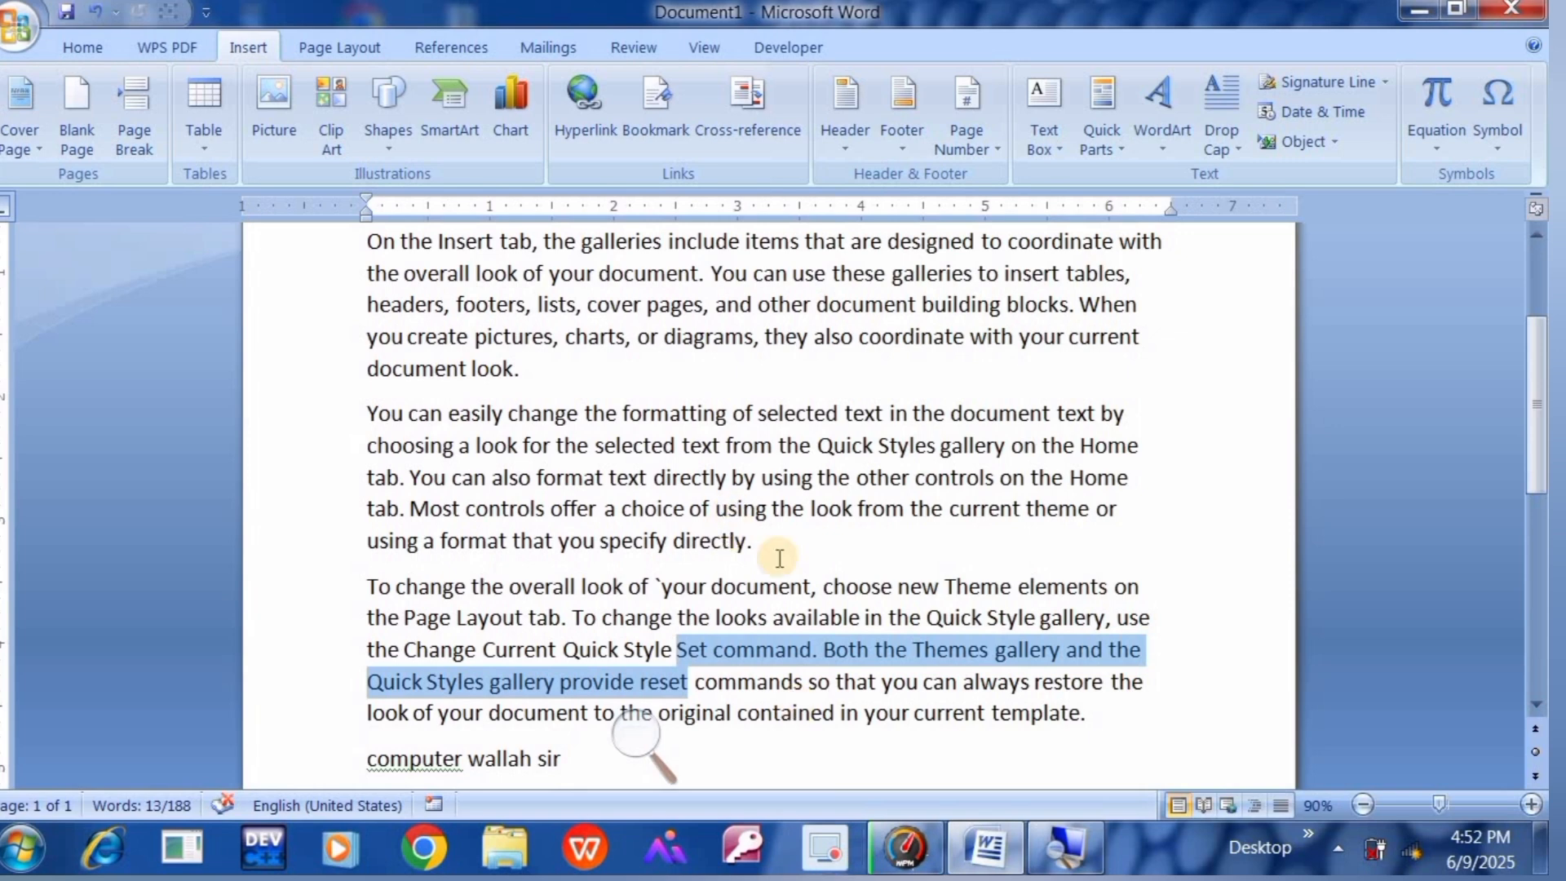
{"action": "left_click_drag", "start_coordinate": [835, 684], "coordinate": [786, 762]}
{"action": "left_click", "coordinate": [781, 754]}
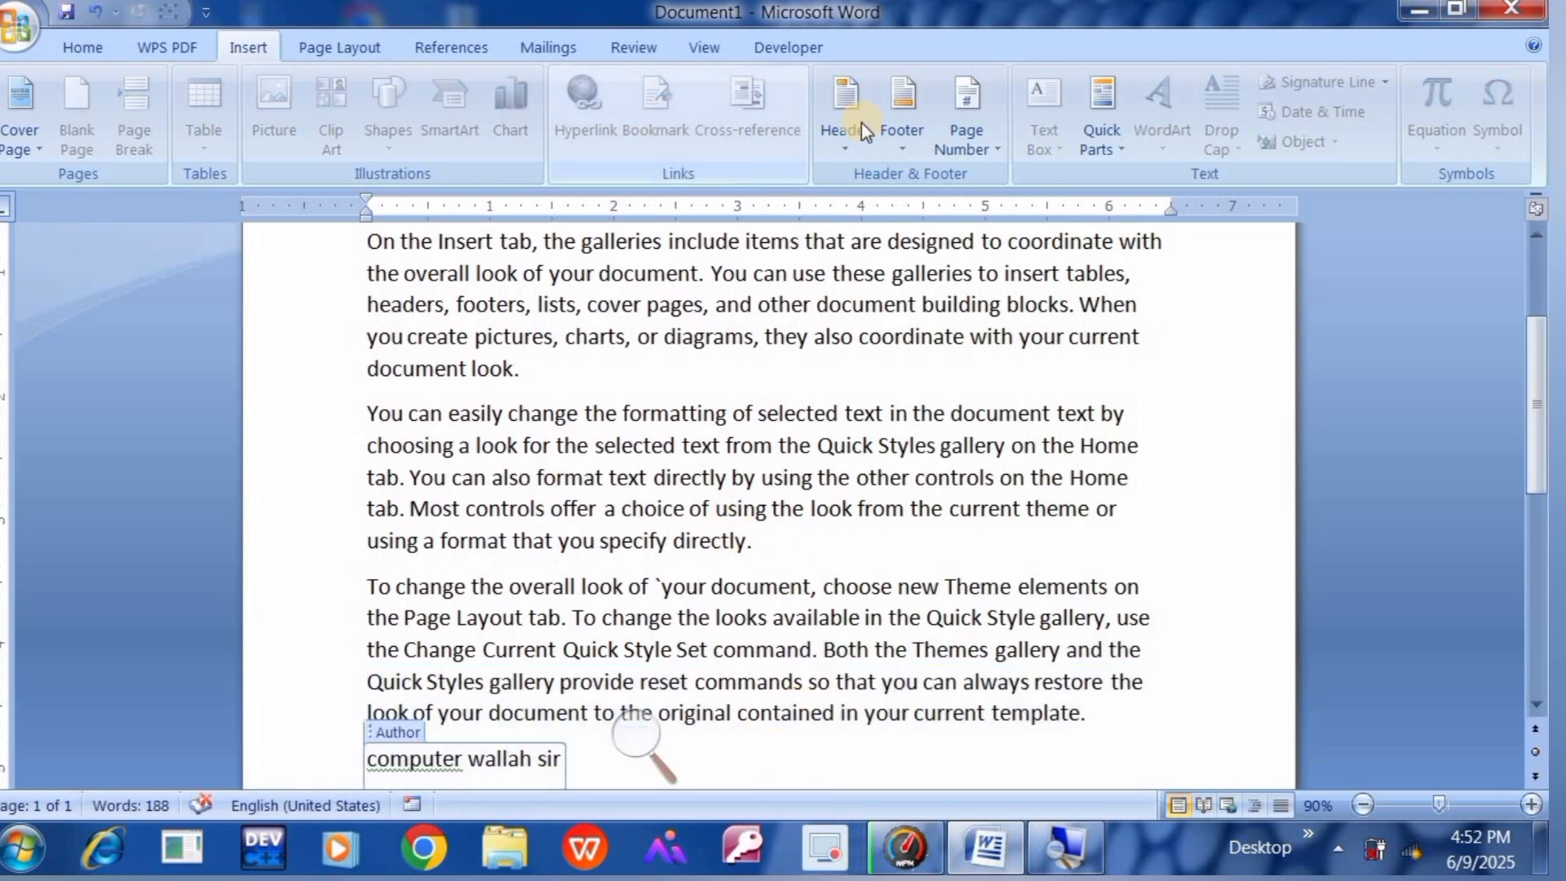
{"action": "left_click", "coordinate": [1108, 128]}
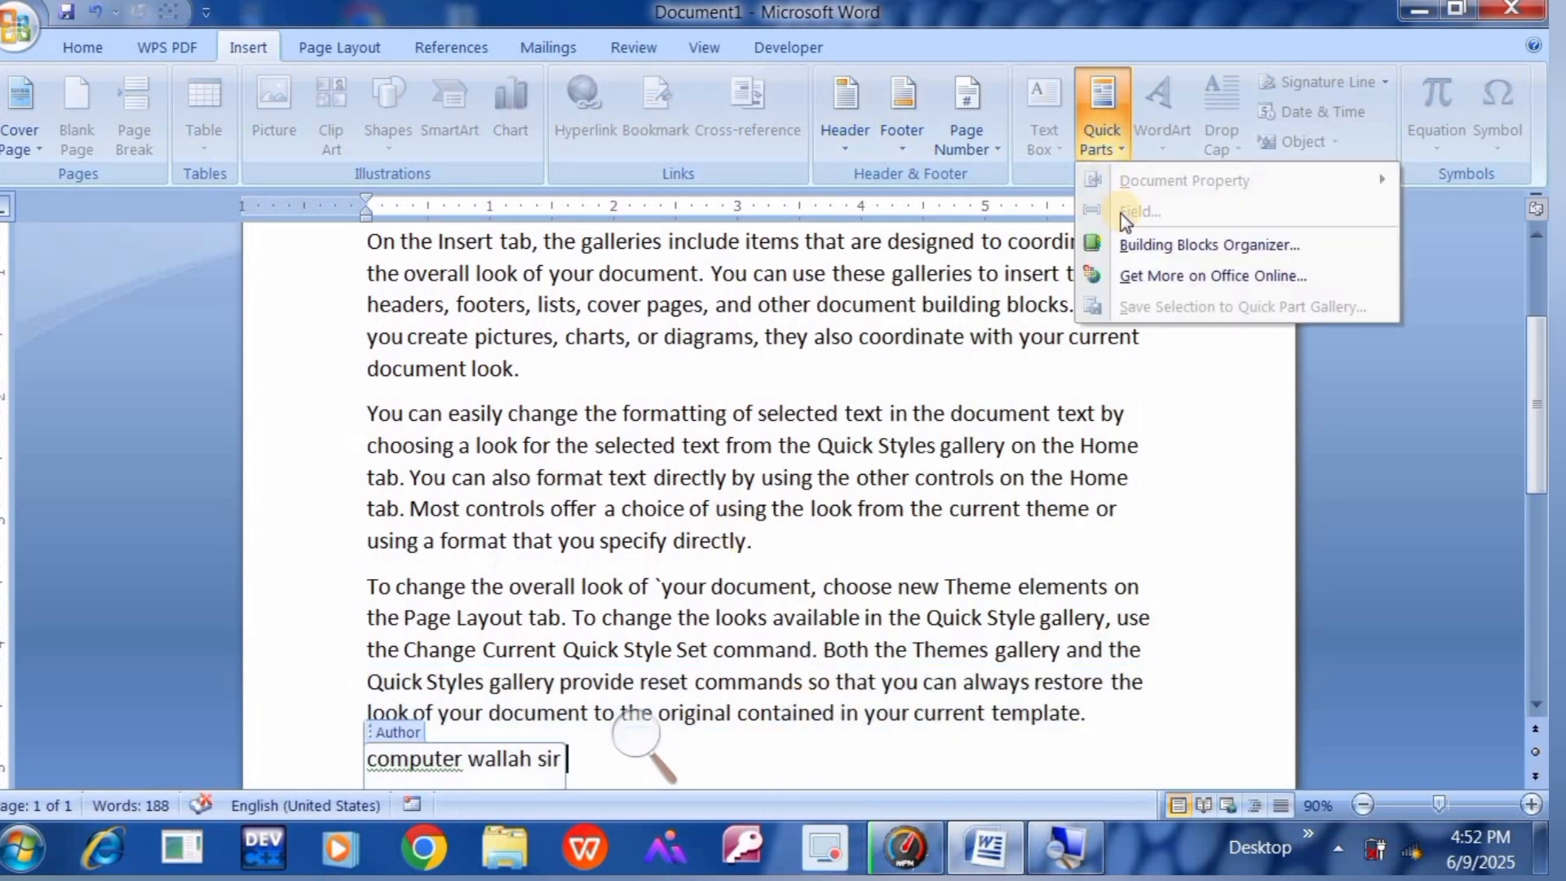
Examine the fields available for insertion at the end of the first paragraph, leaving without inserting one.
{"action": "left_click", "coordinate": [959, 398]}
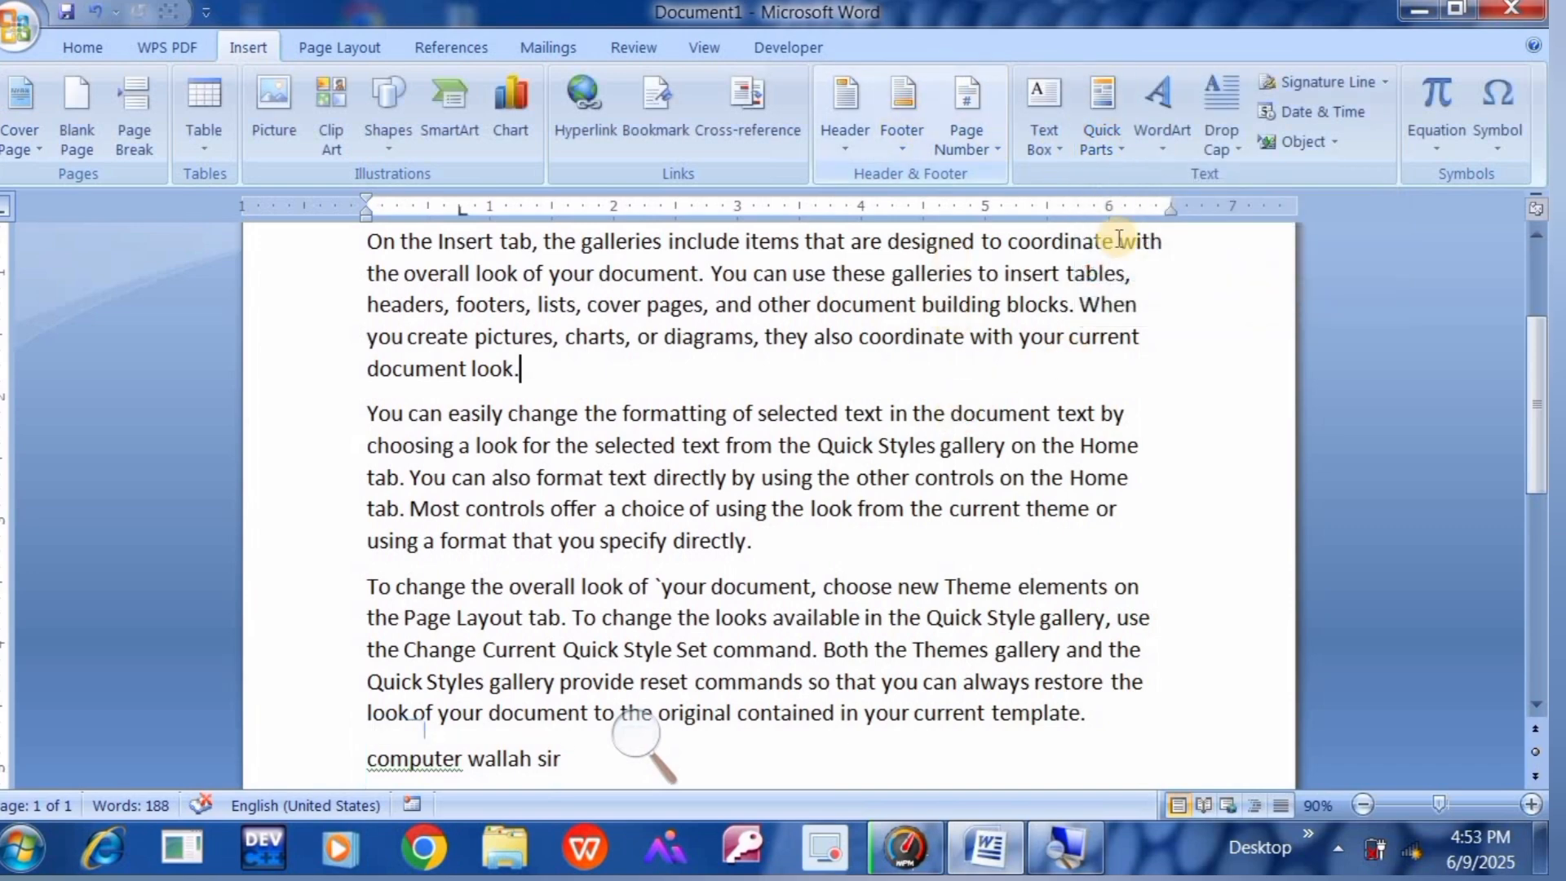
{"action": "left_click", "coordinate": [1116, 146]}
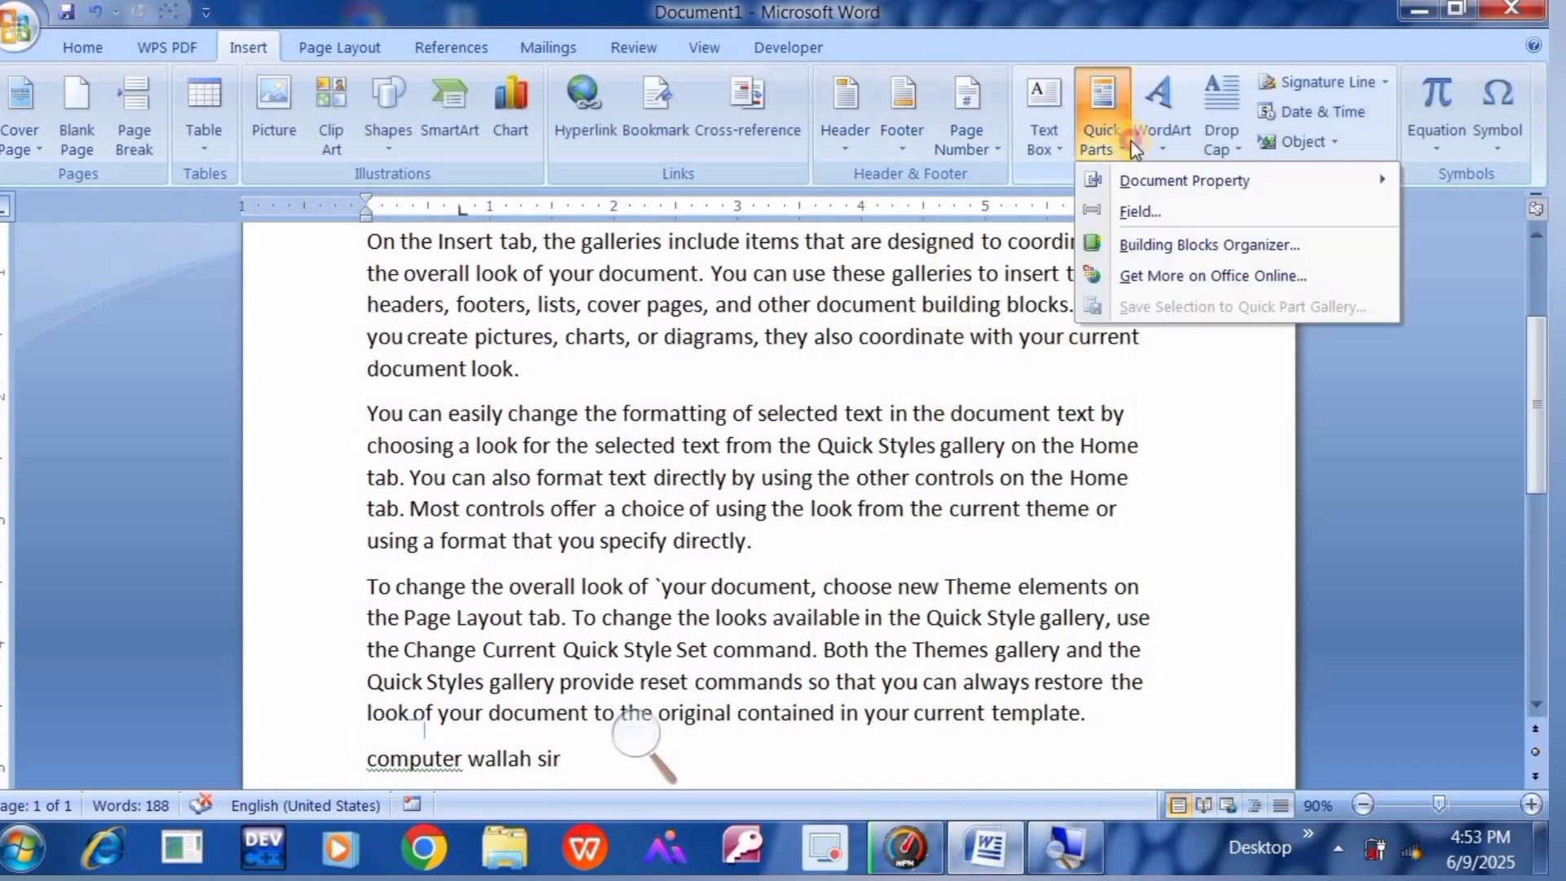
{"action": "left_click", "coordinate": [1149, 212]}
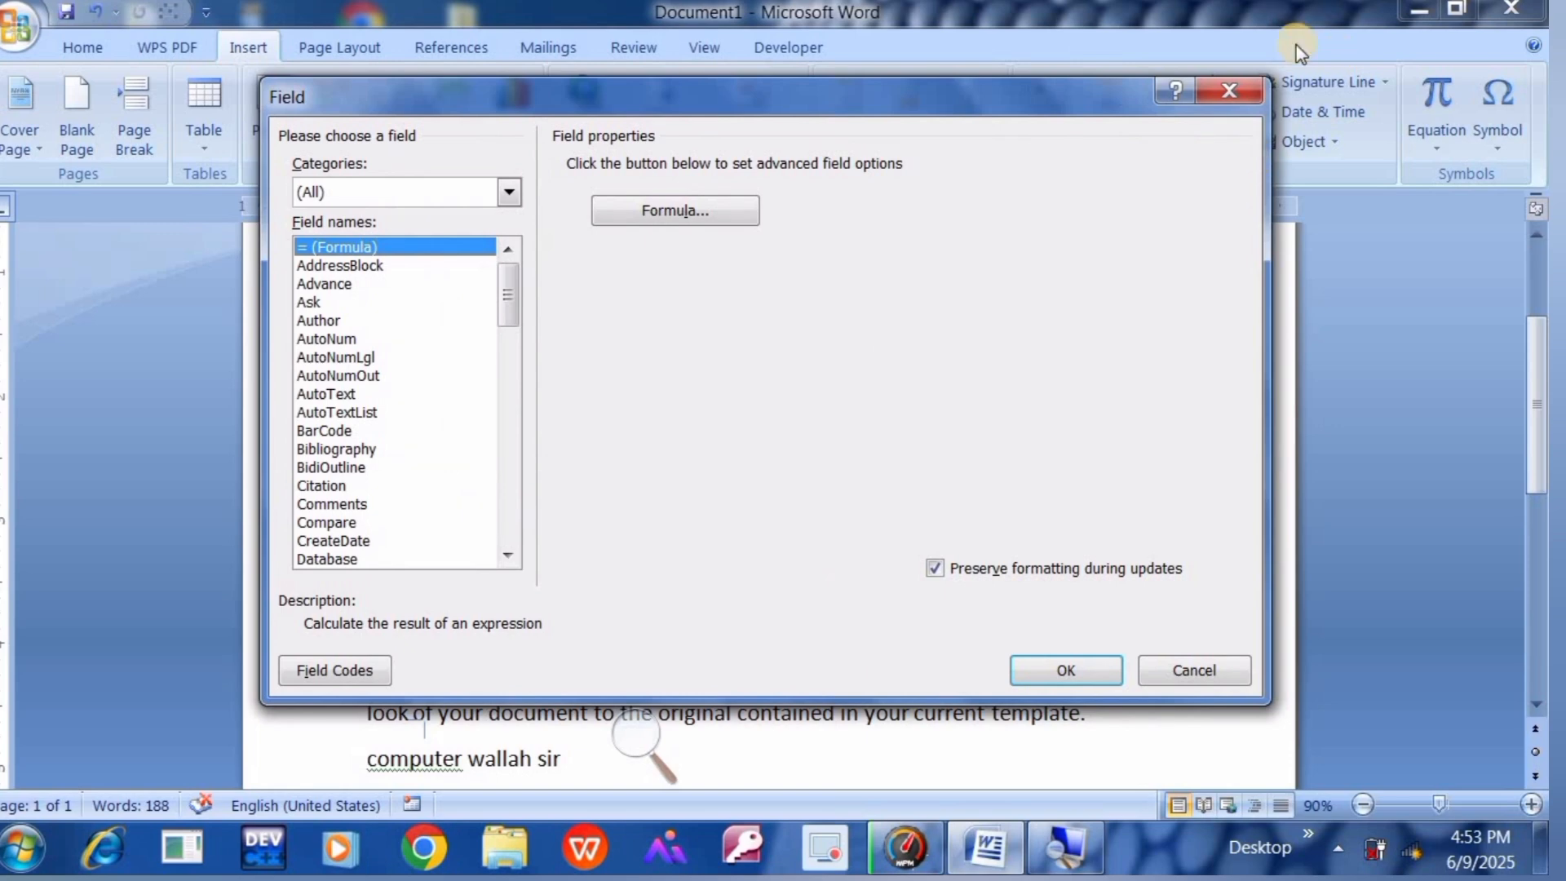
{"action": "left_click", "coordinate": [1208, 92]}
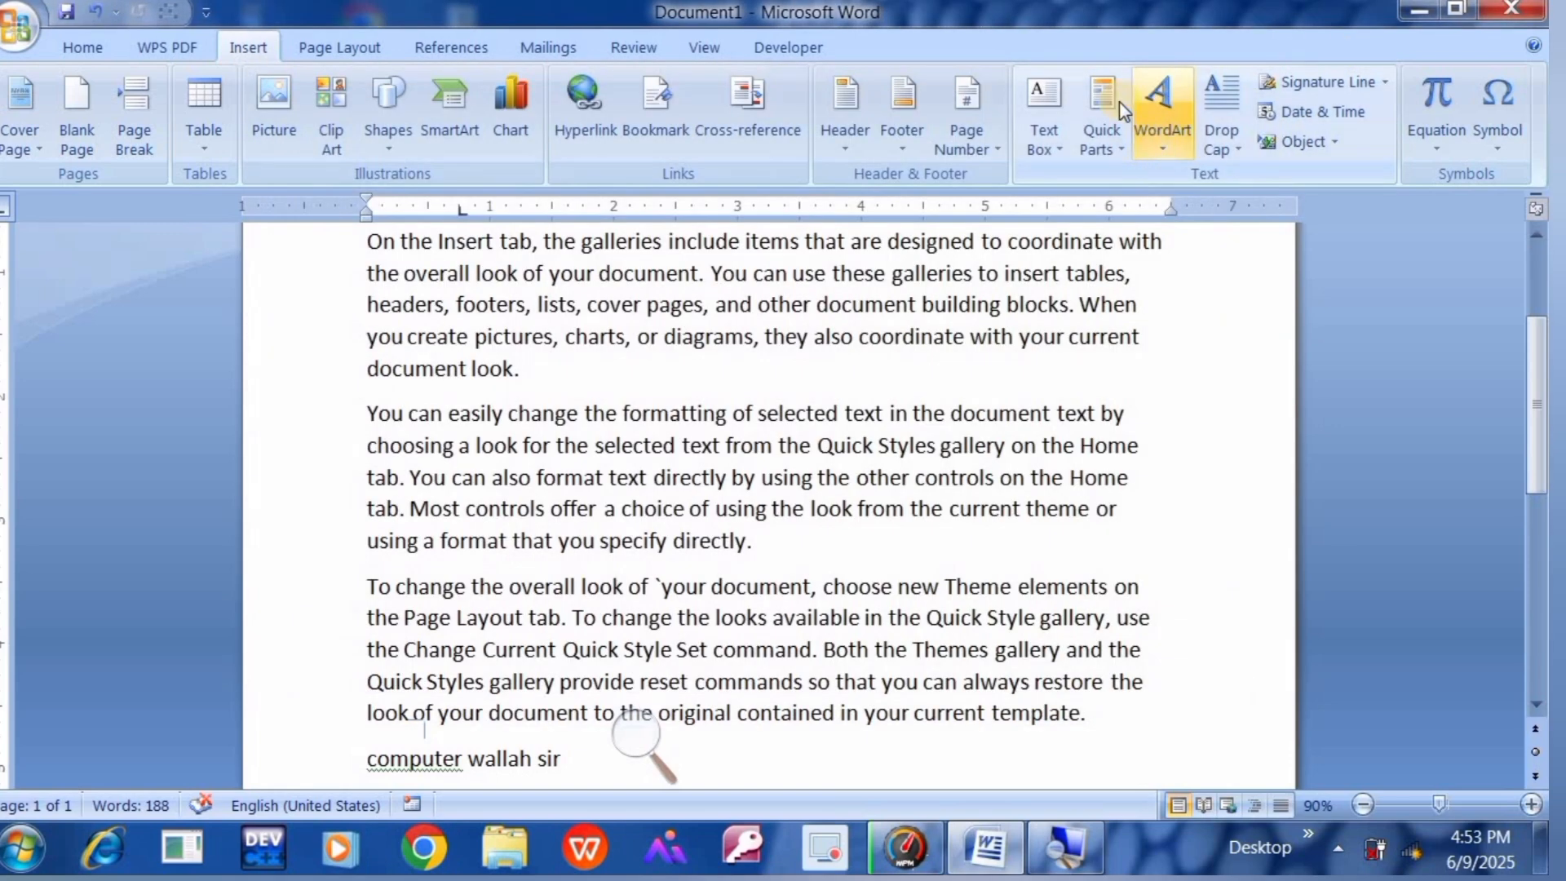
Insert the Company document property at the end of the first paragraph and fill it with "bwp".
{"action": "left_click", "coordinate": [1103, 114]}
{"action": "mouse_move", "coordinate": [1125, 182]}
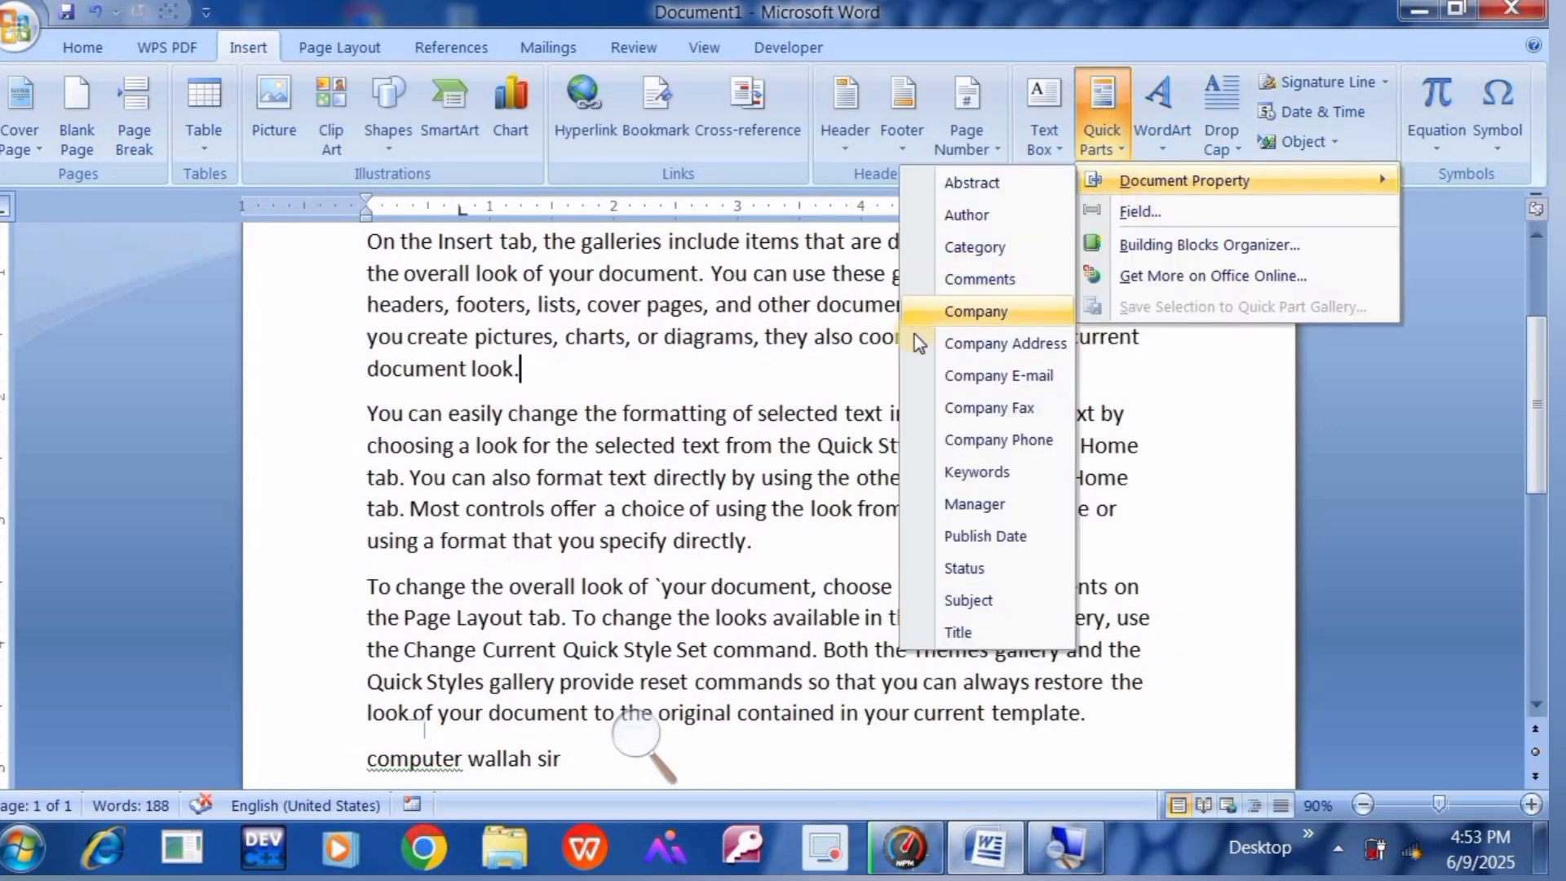
{"action": "left_click", "coordinate": [969, 307]}
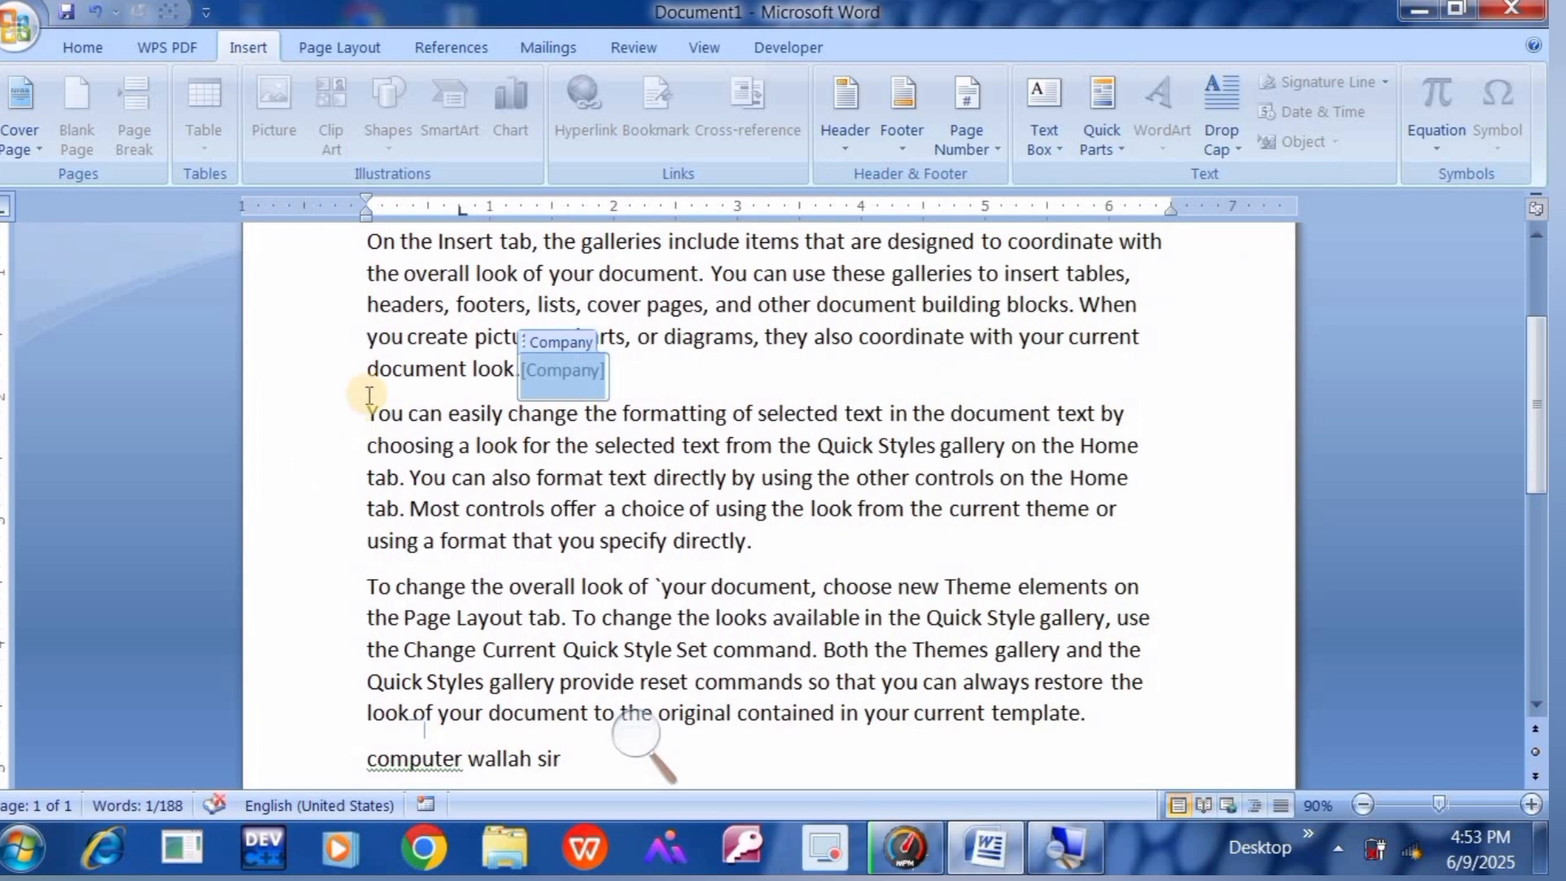
{"action": "type", "text": "be"}
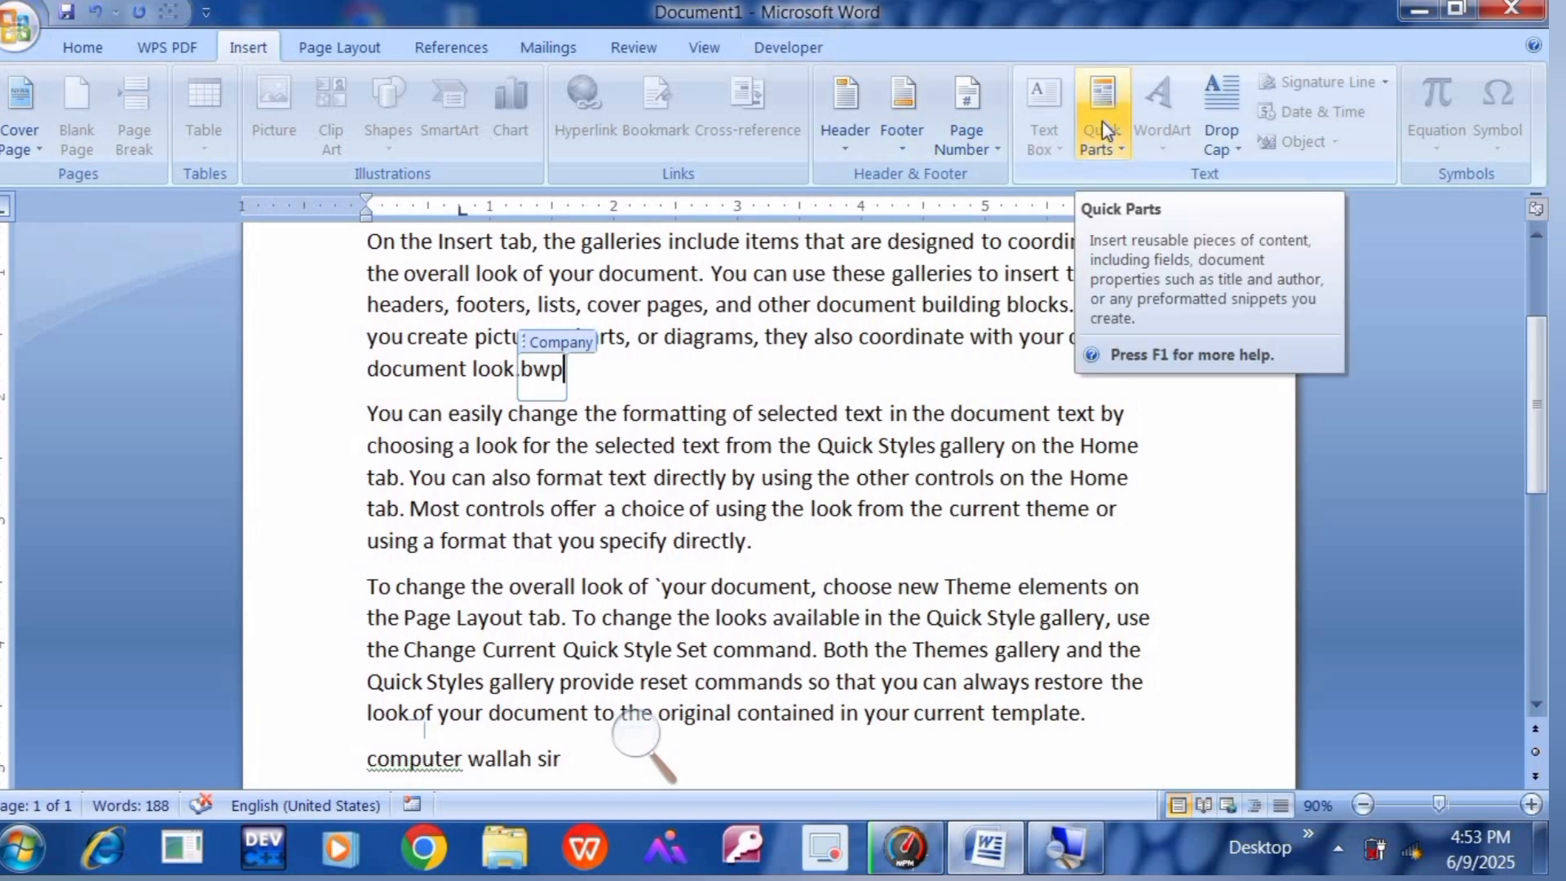
Undo the Company and Author property insertions.
{"action": "key", "text": "ctrl+z"}
{"action": "key", "text": "ctrl+z"}
{"action": "key", "text": "ctrl+z"}
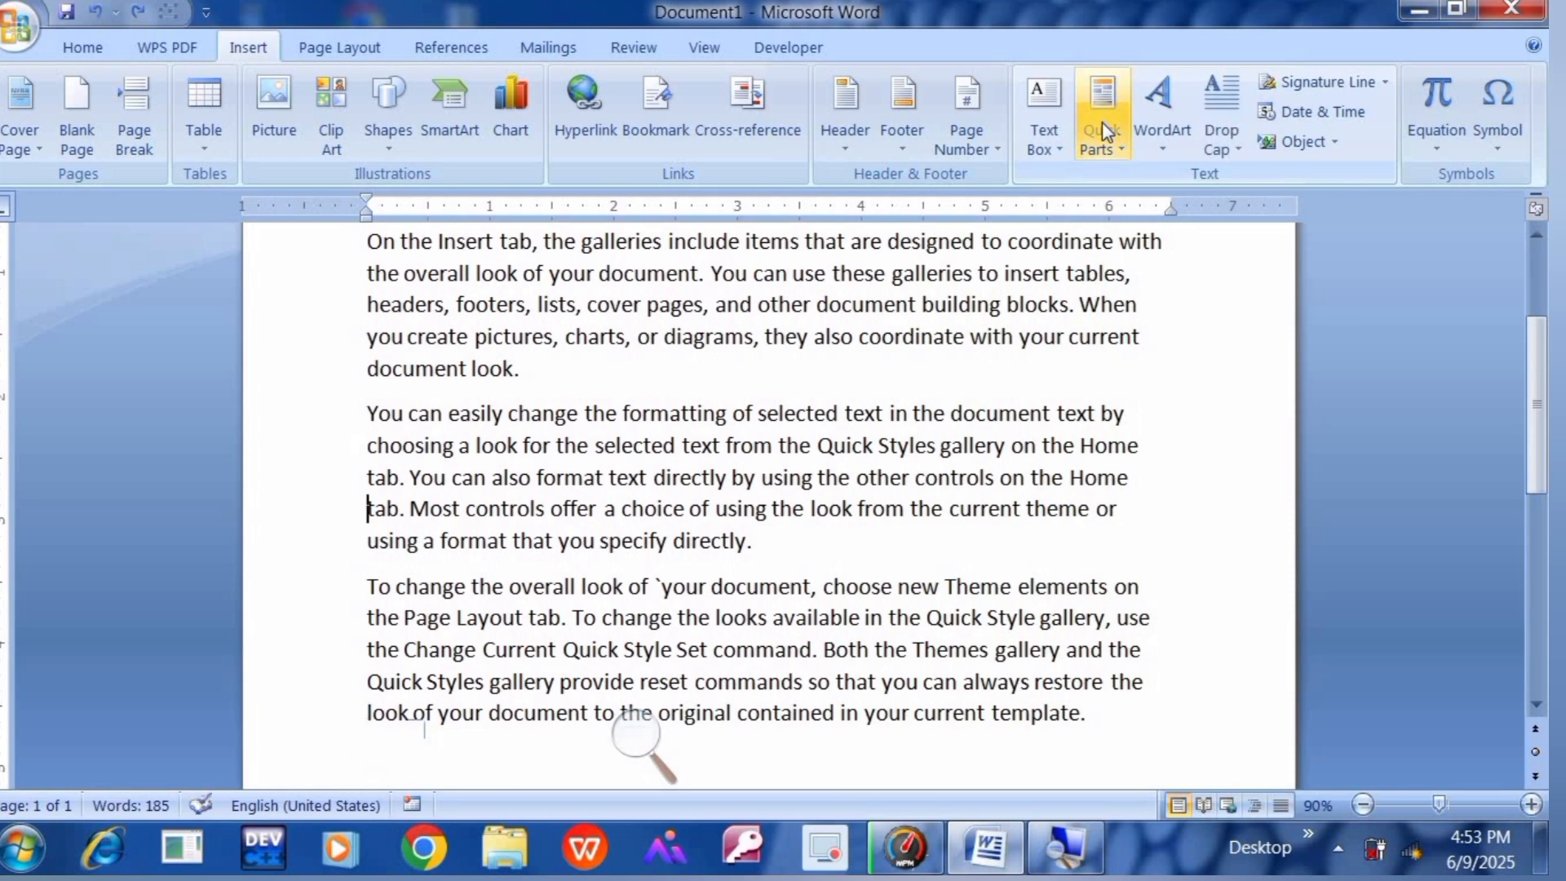
Insert the WordArt text "computer wallah sir" above the first paragraph, using the plain black arched style.
{"action": "key", "text": "ctrl+Home"}
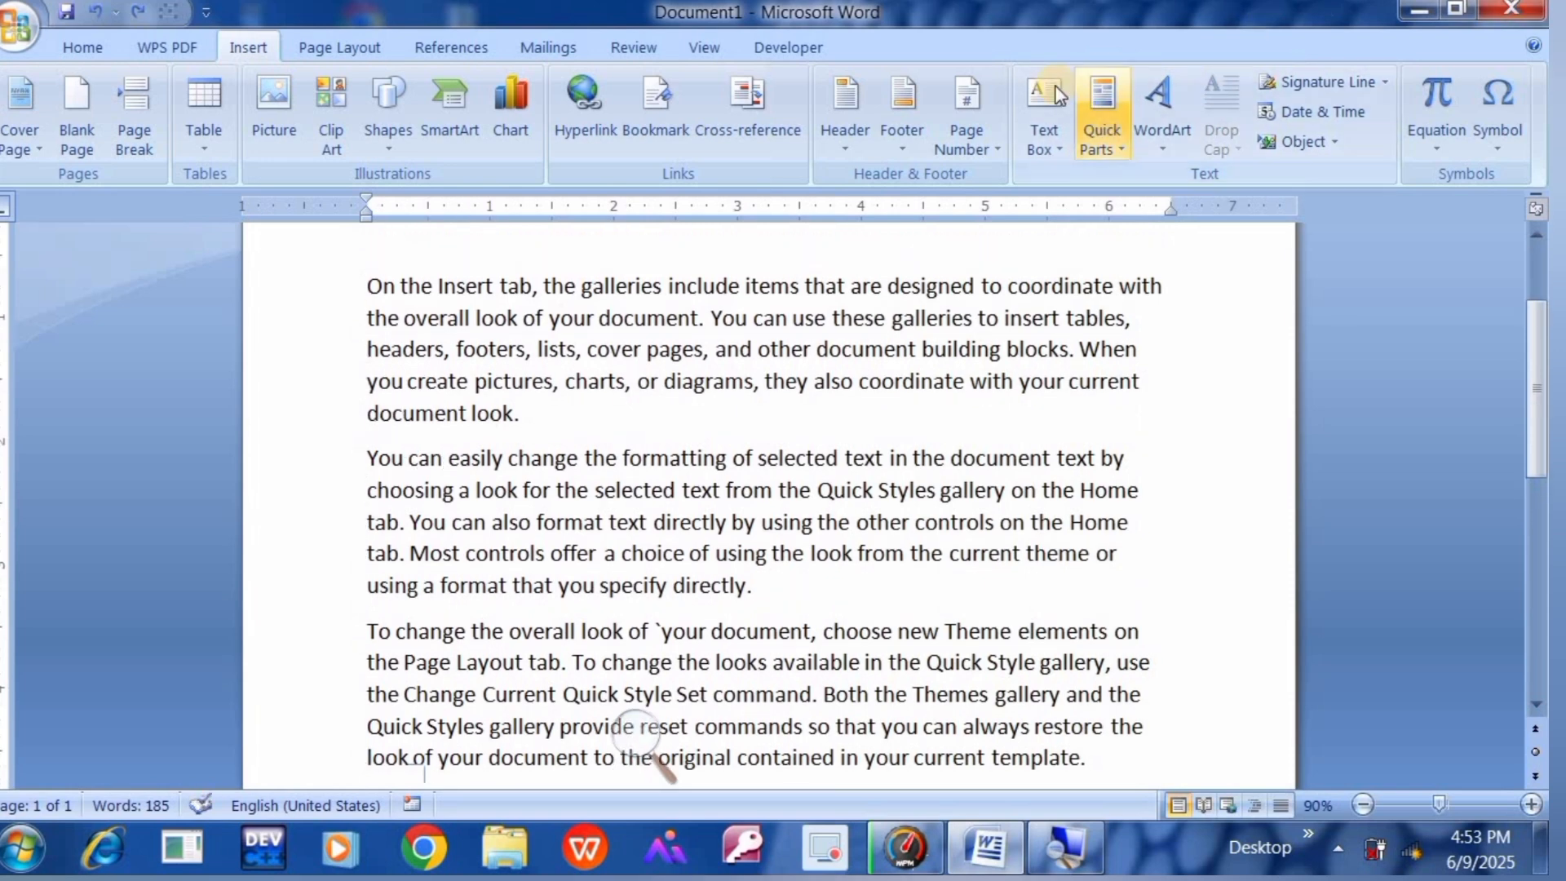
{"action": "left_click", "coordinate": [1150, 72]}
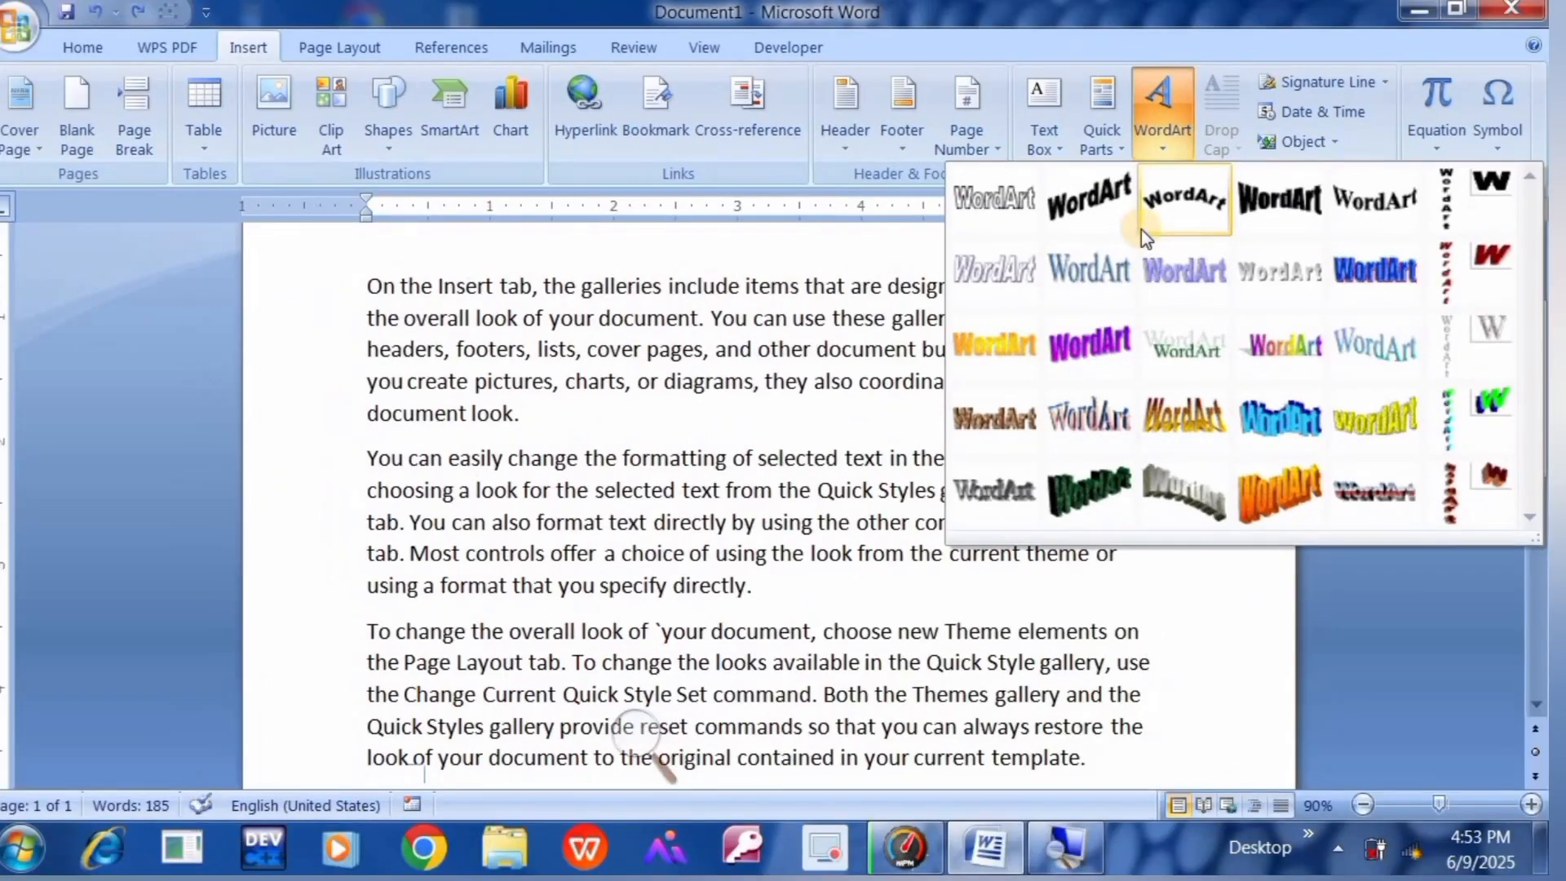
{"action": "left_click", "coordinate": [1143, 226]}
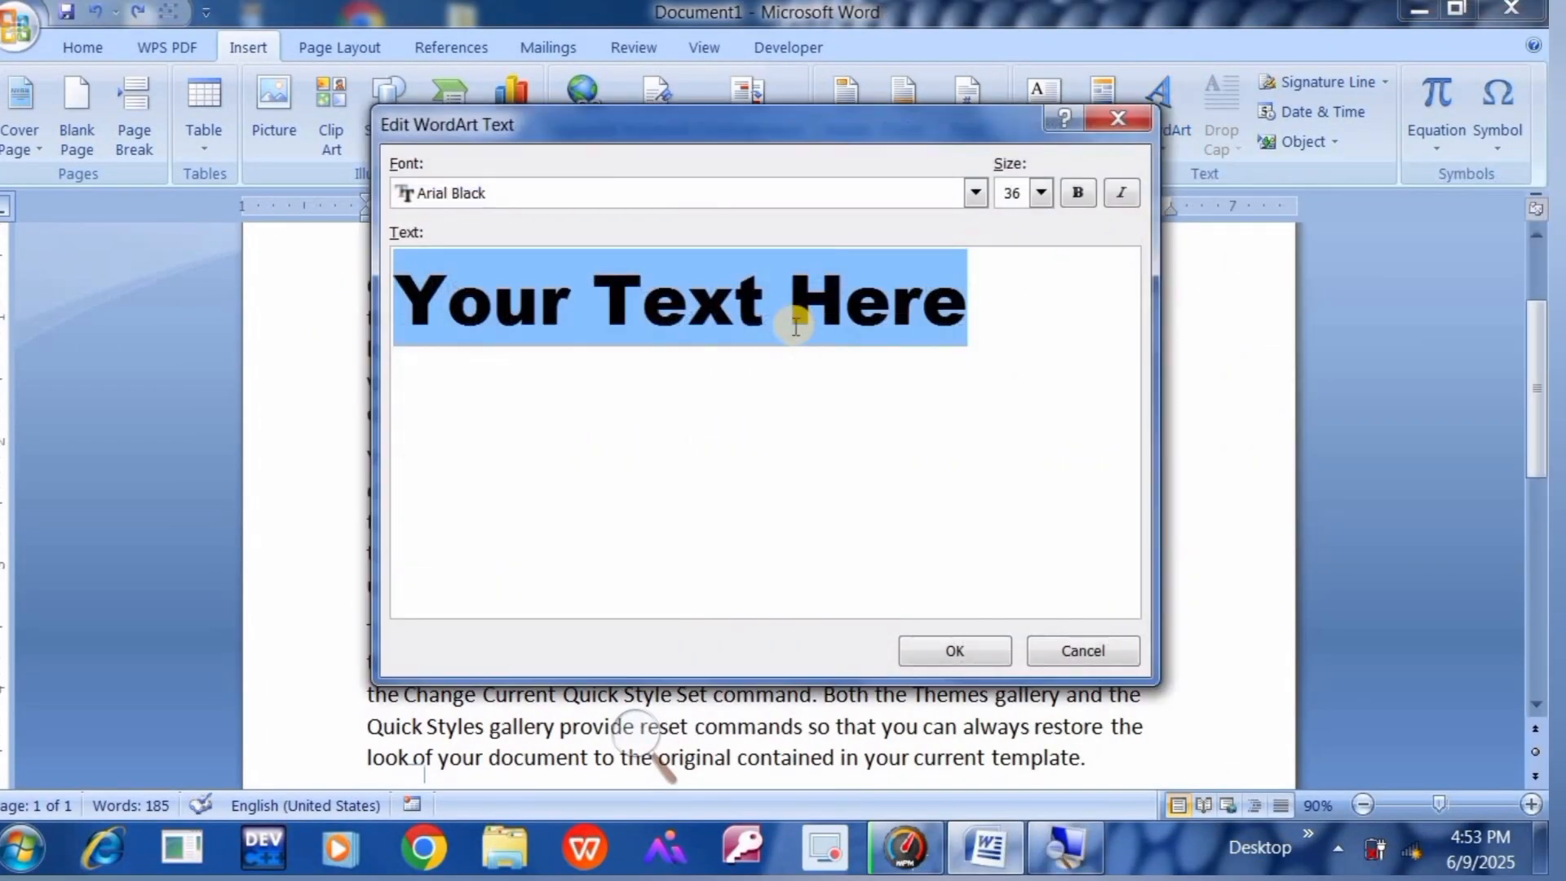
{"action": "type", "text": "C"}
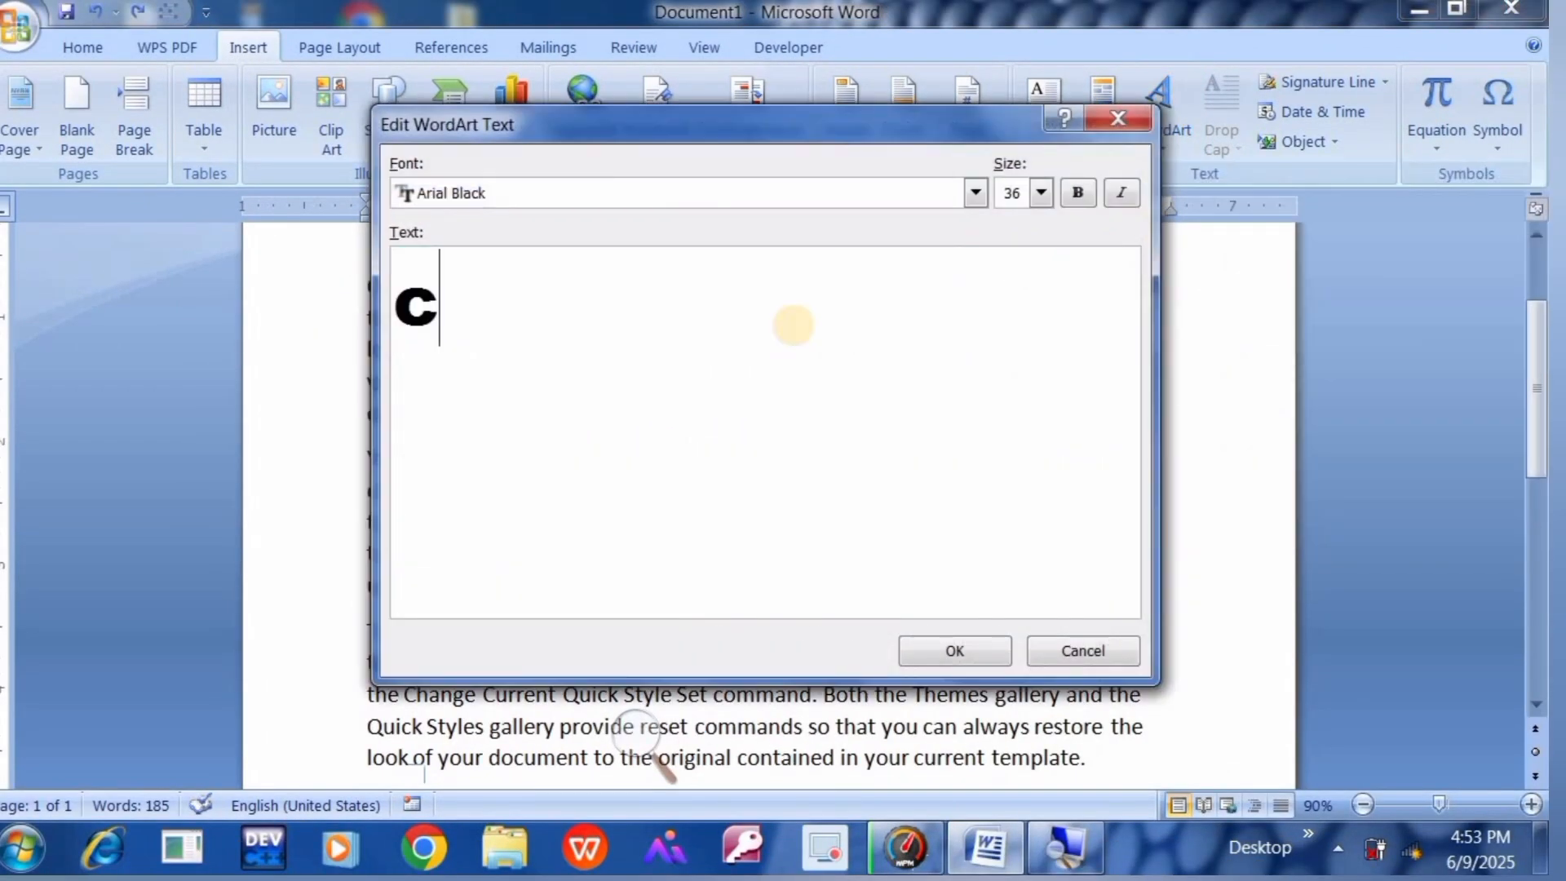
{"action": "type", "text": "ompu"}
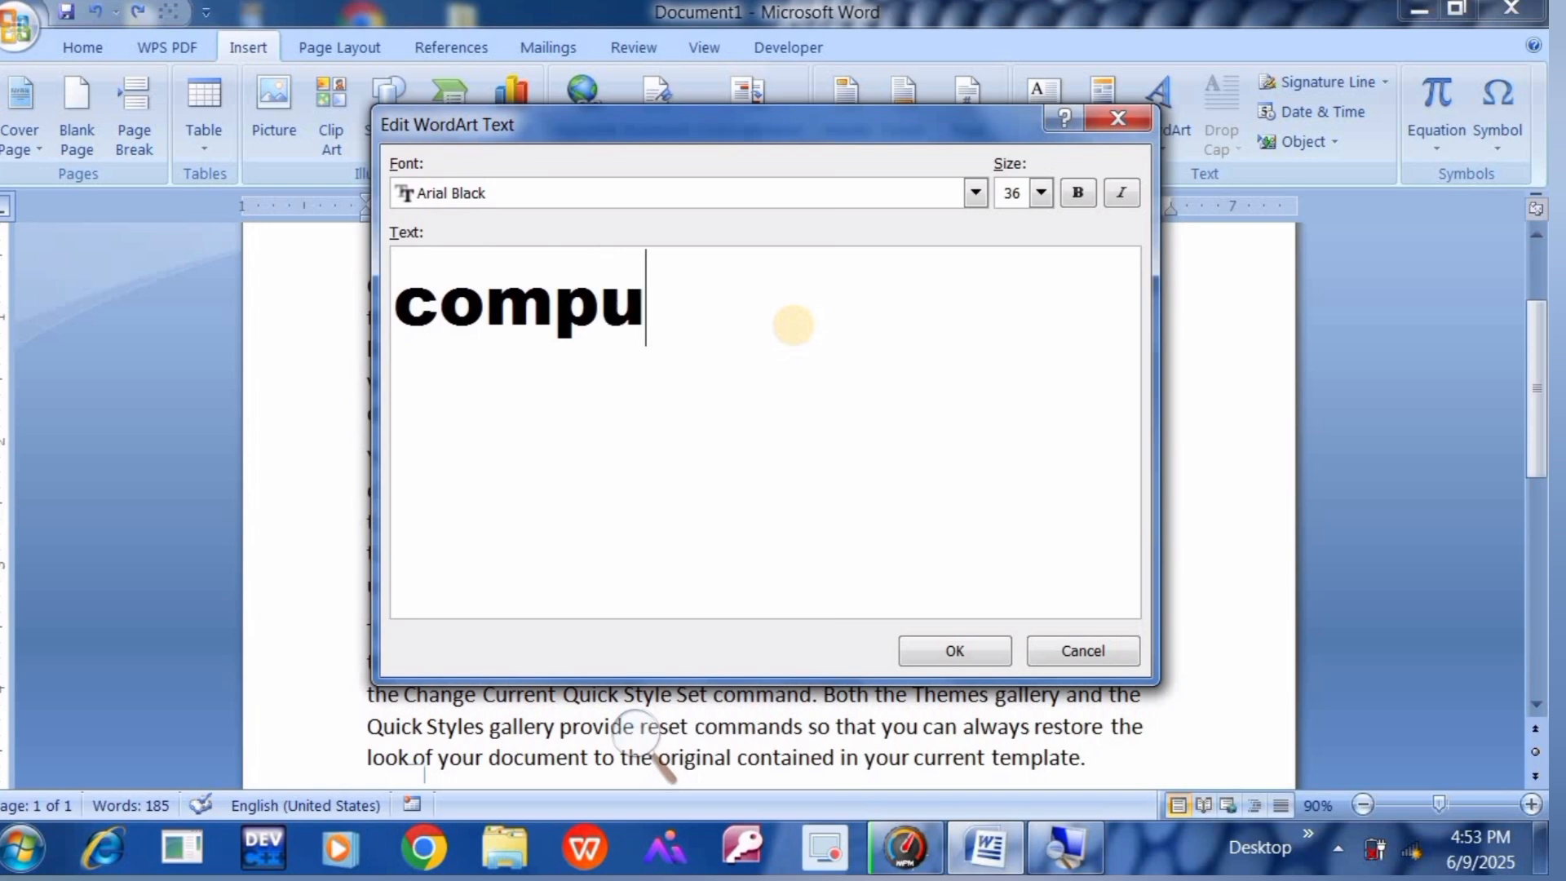
{"action": "type", "text": "ter wal"}
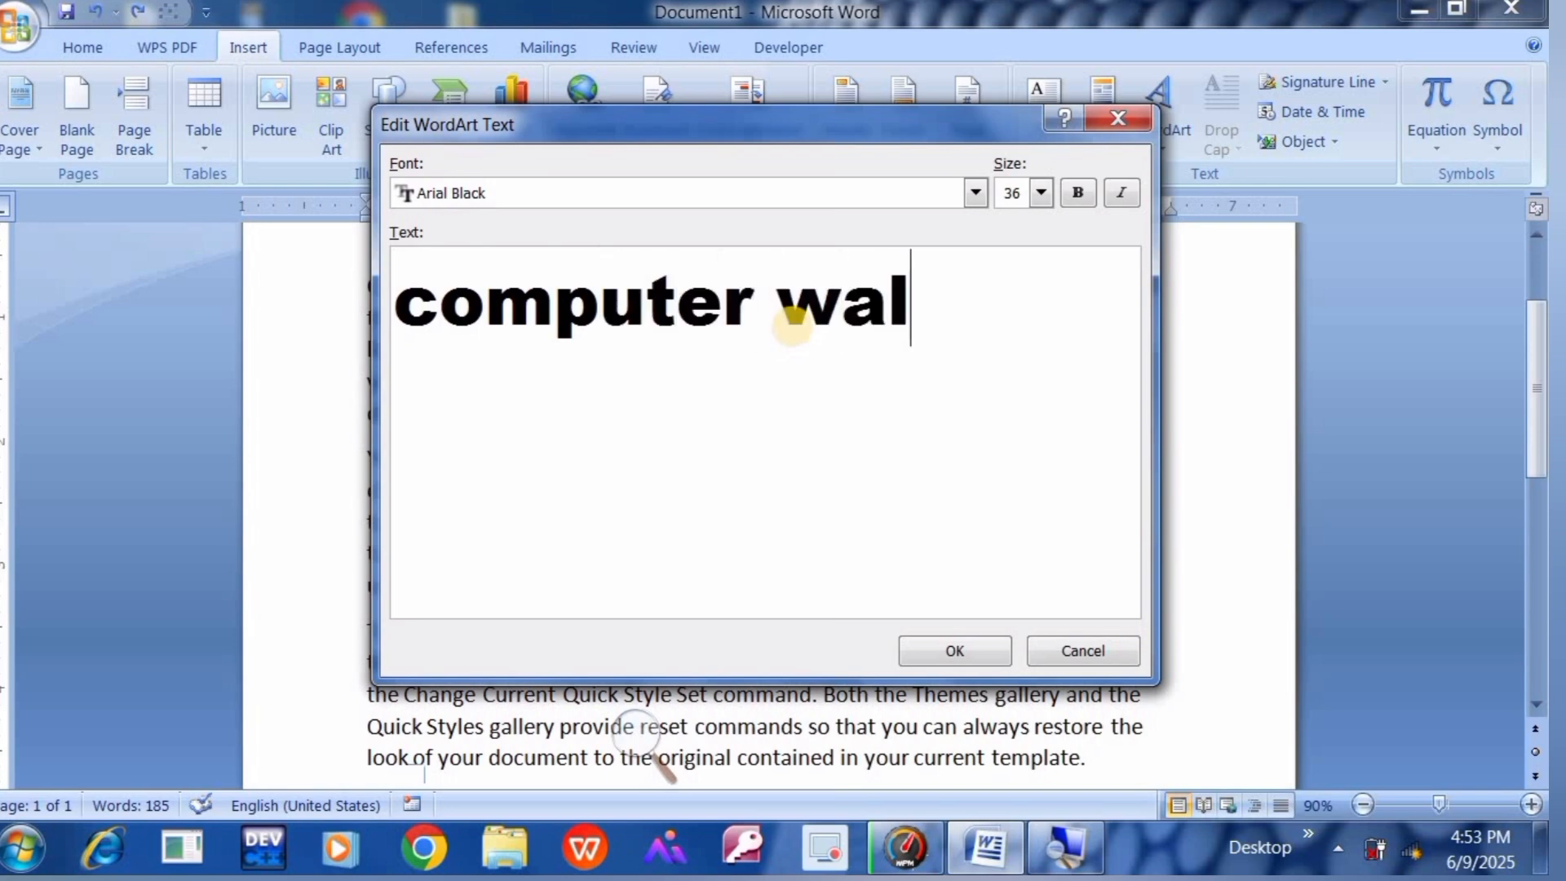
{"action": "type", "text": "lah sir"}
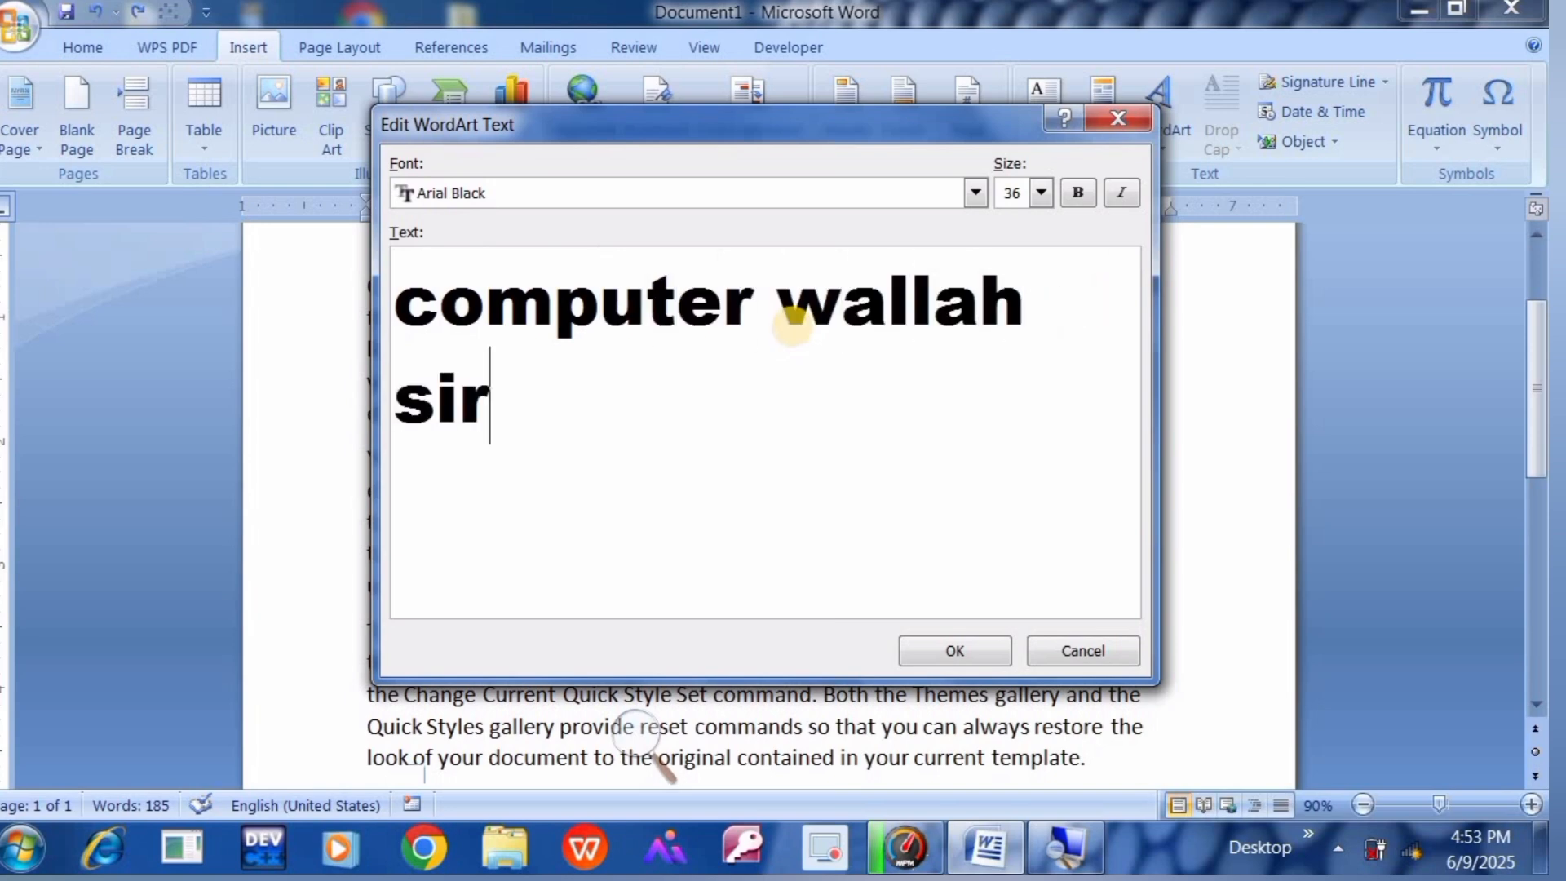
{"action": "left_click", "coordinate": [955, 652]}
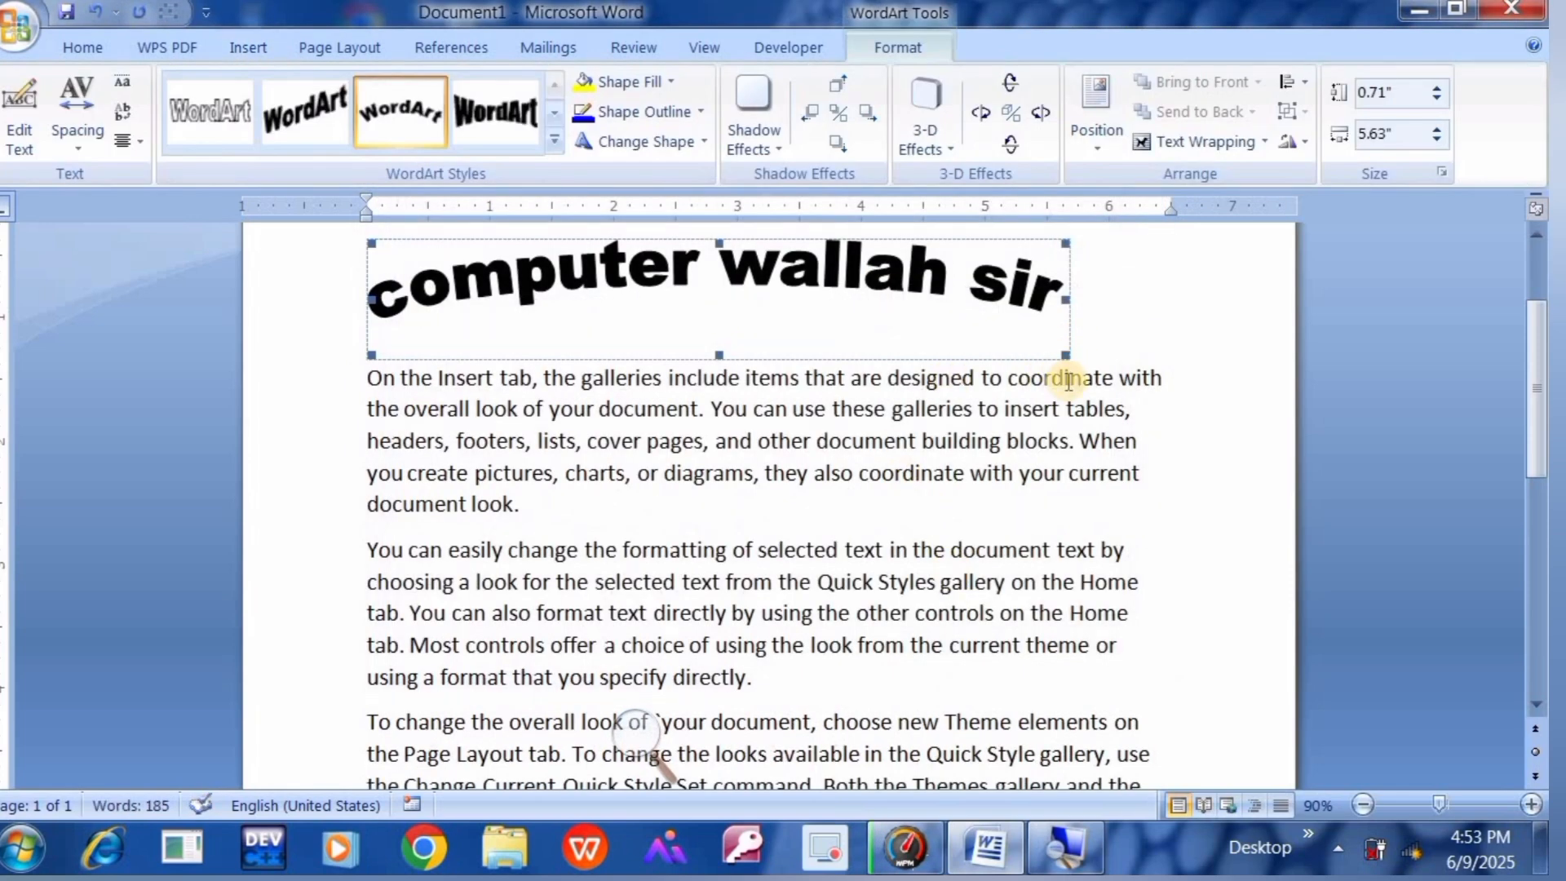
Enlarge the WordArt to about 2.84" high and 7.74" wide.
{"action": "left_click_drag", "start_coordinate": [1064, 356], "coordinate": [1249, 512]}
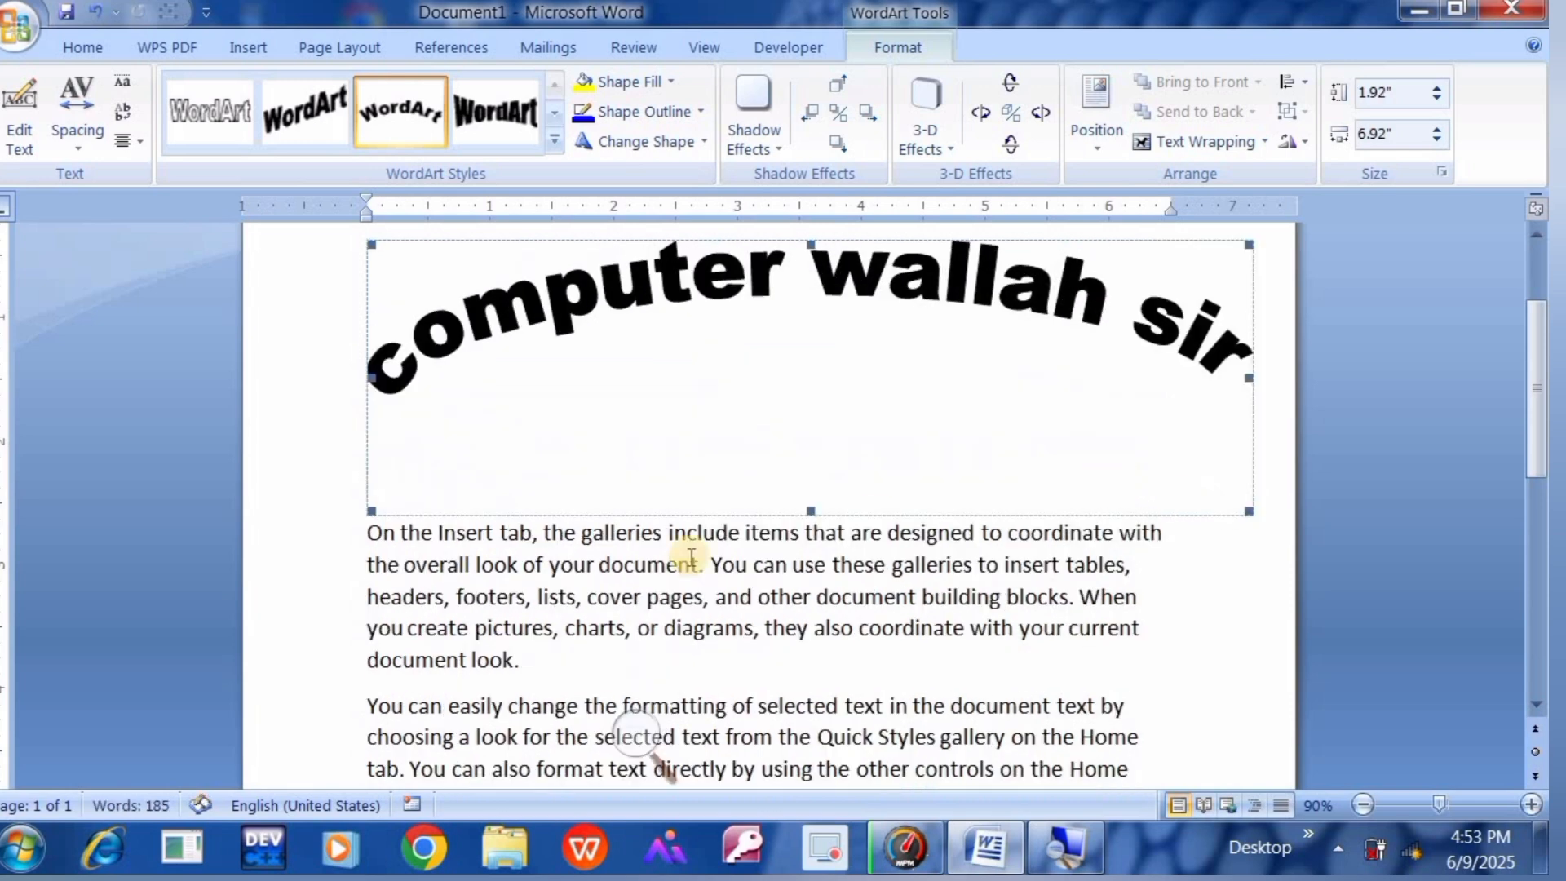
{"action": "left_click", "coordinate": [367, 514]}
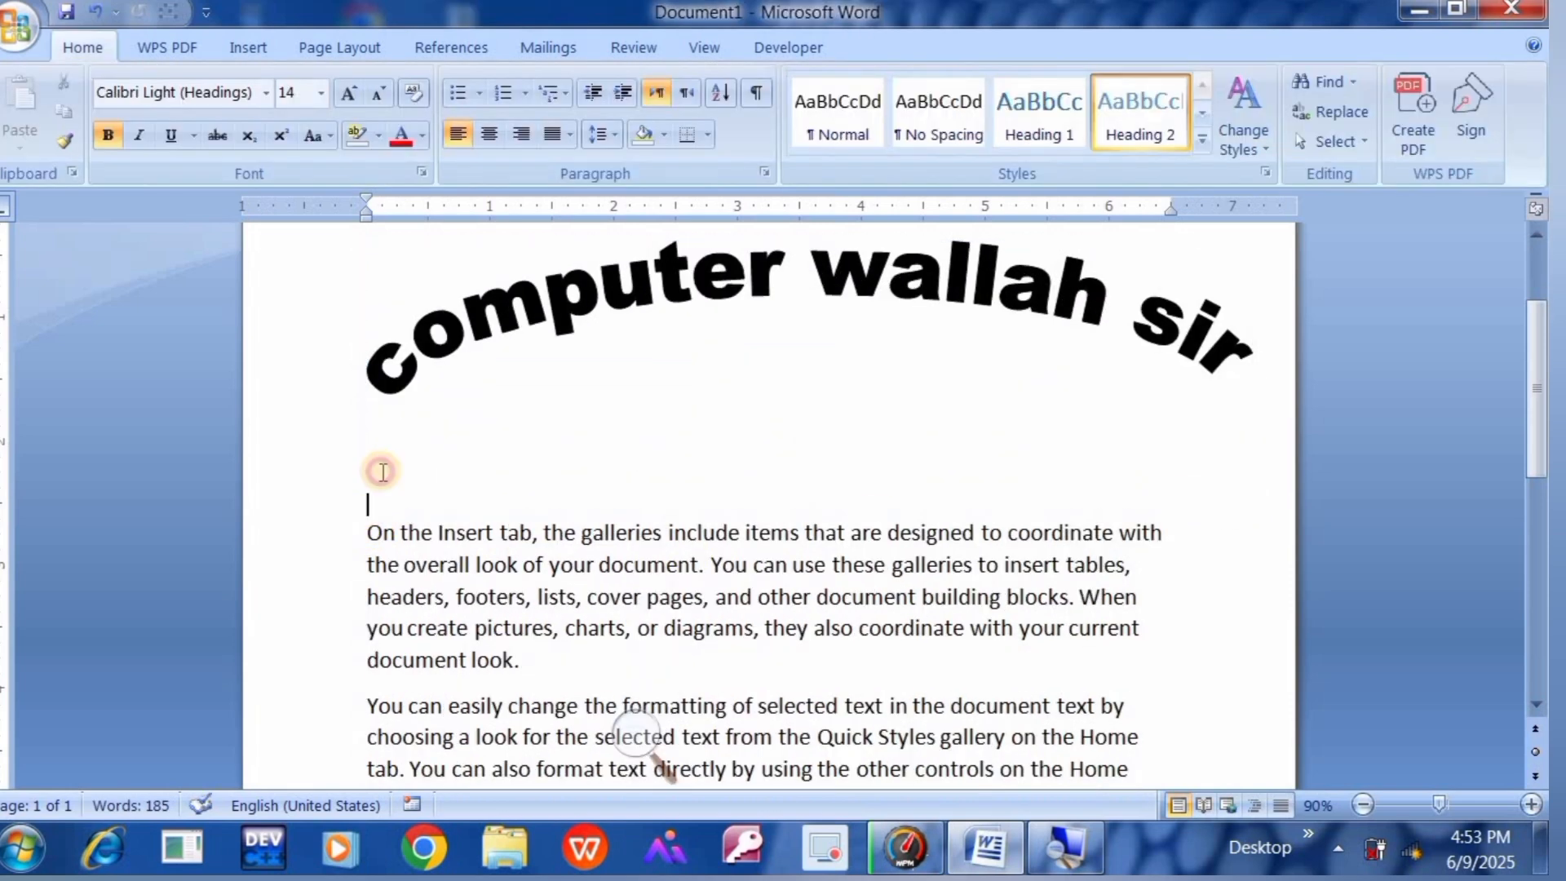
{"action": "left_click", "coordinate": [398, 347]}
{"action": "left_click_drag", "start_coordinate": [369, 506], "coordinate": [262, 622]}
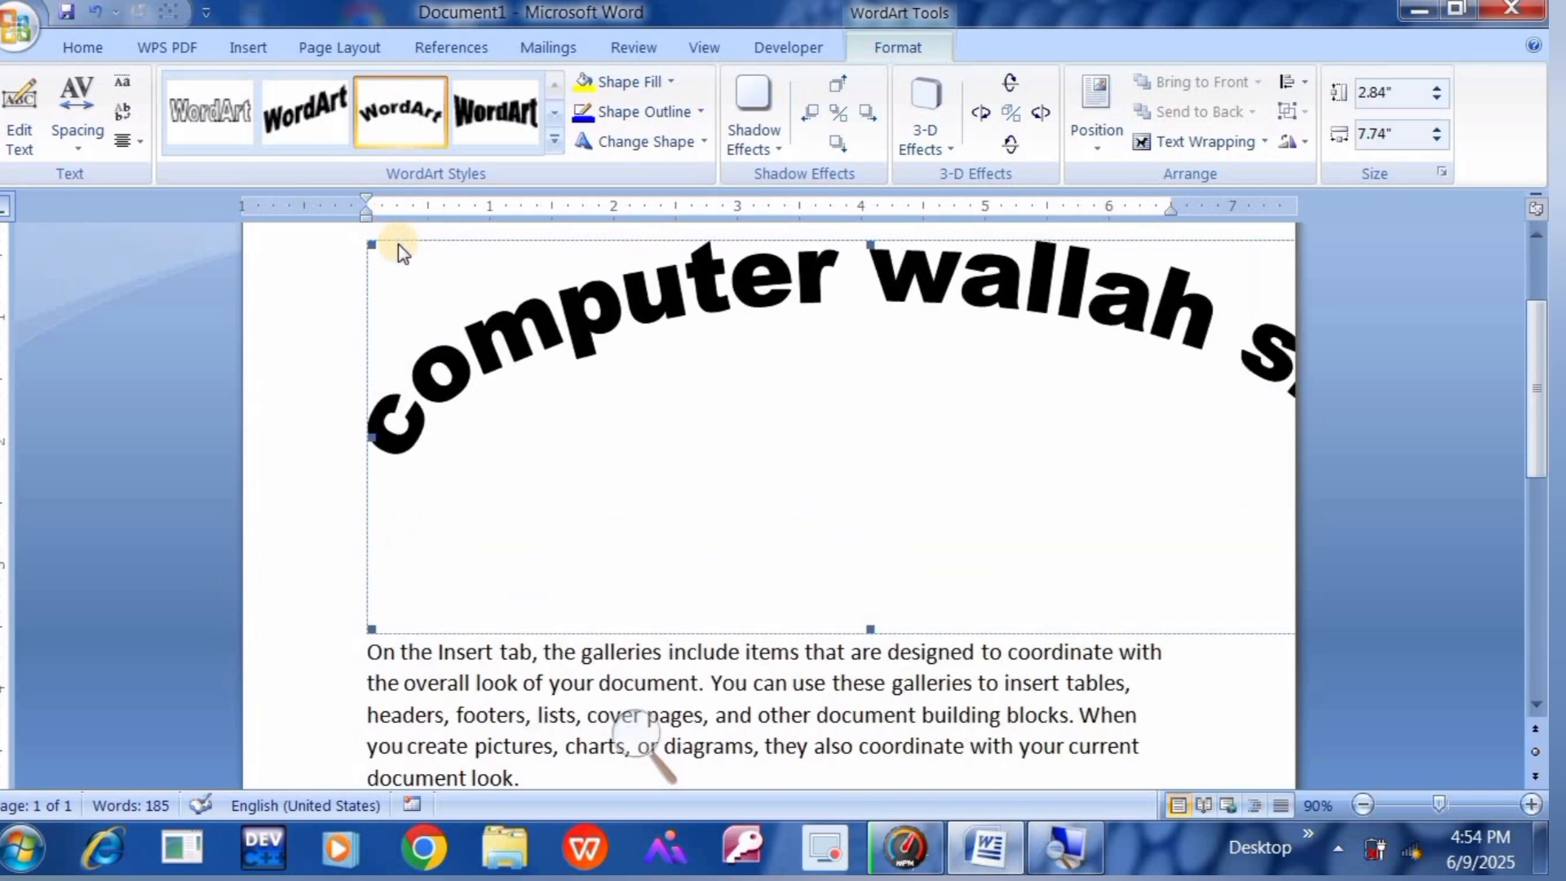
{"action": "left_click_drag", "start_coordinate": [407, 238], "coordinate": [437, 385]}
{"action": "left_click", "coordinate": [535, 474]}
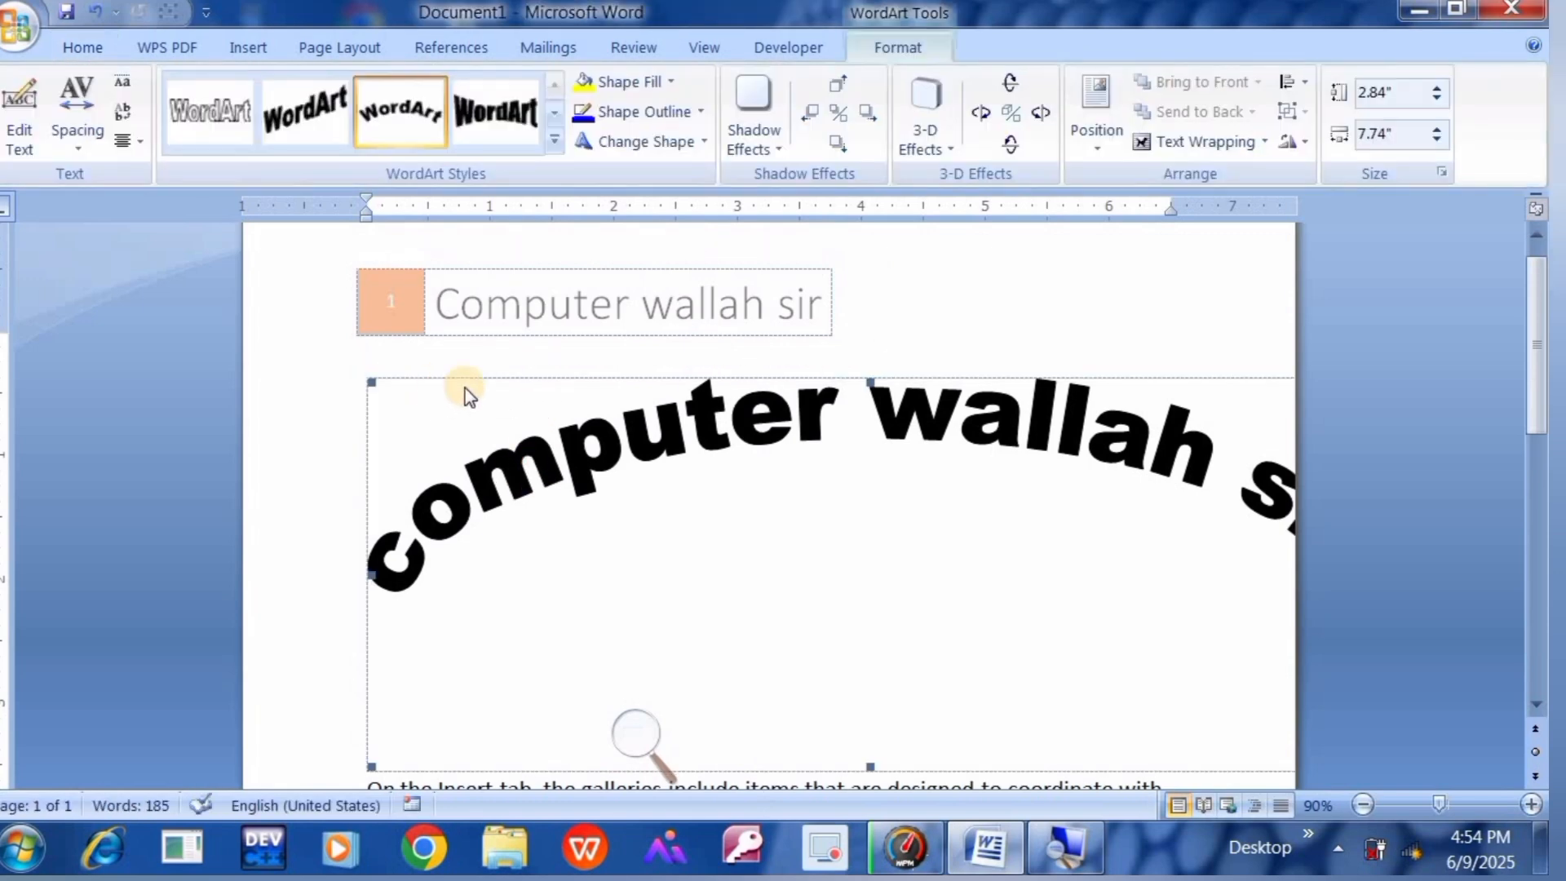
Set the WordArt's text wrapping to In Front of Text and move it up over the heading at the page top.
{"action": "left_click", "coordinate": [1162, 152]}
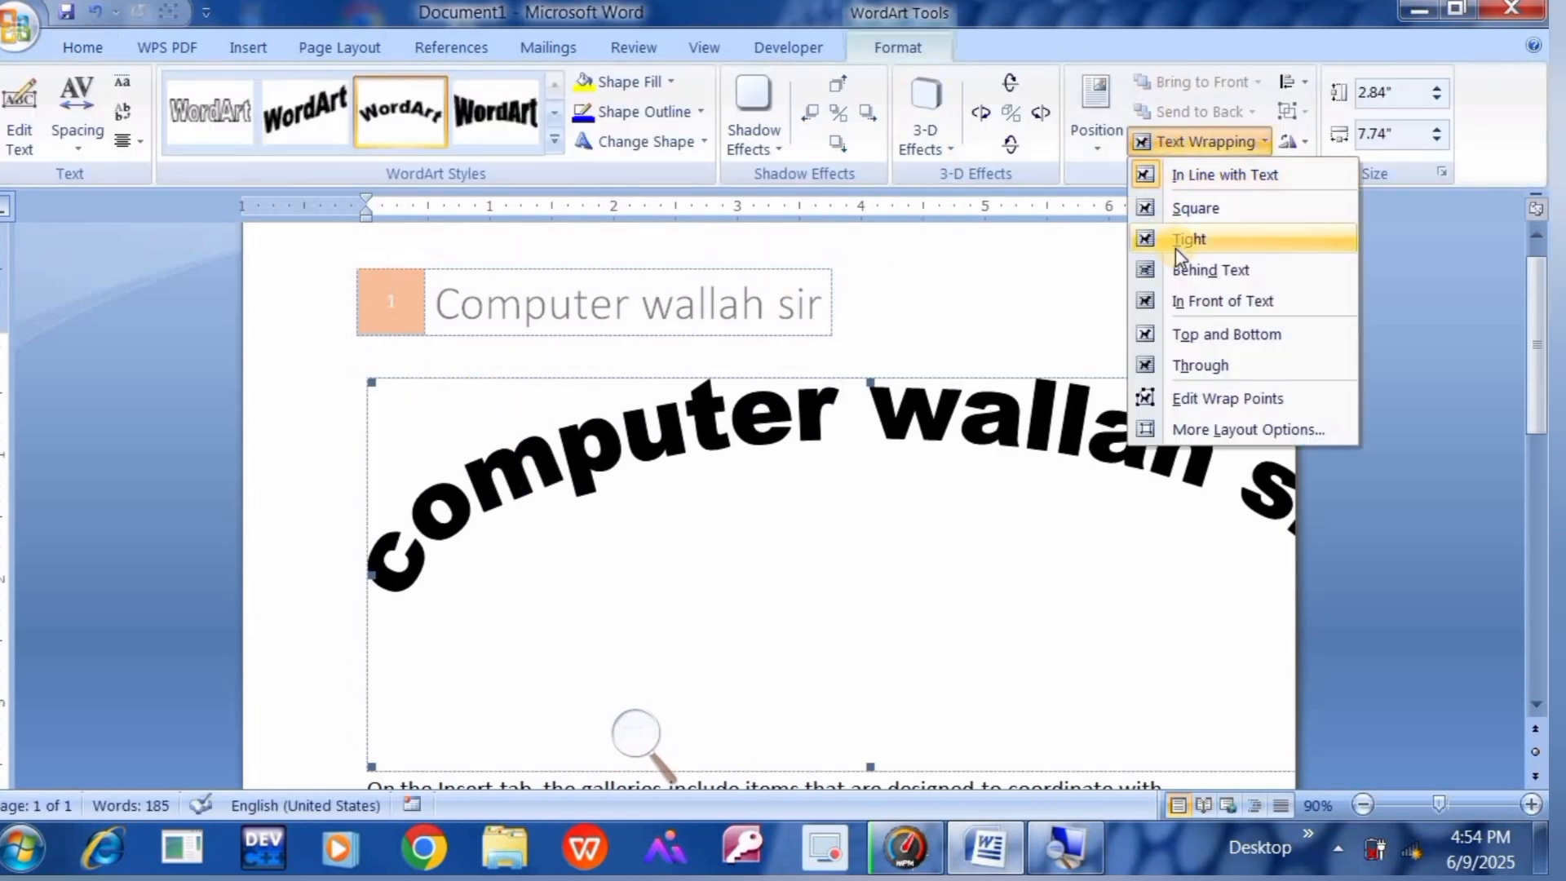
{"action": "left_click", "coordinate": [1191, 298]}
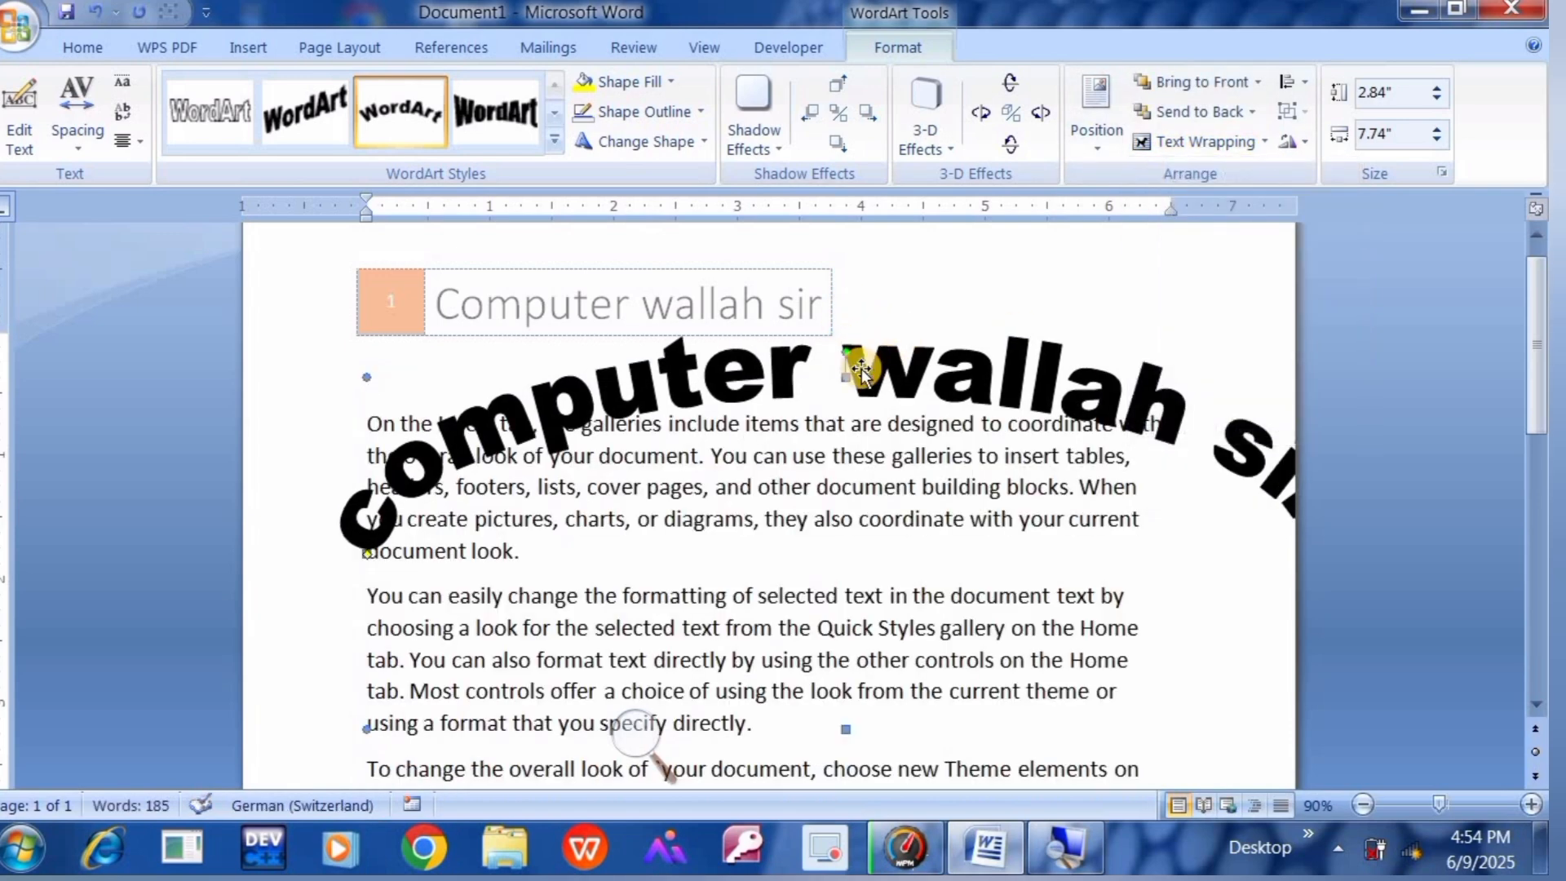
{"action": "scroll", "coordinate": [788, 331], "scroll_direction": "up", "scroll_amount": 2}
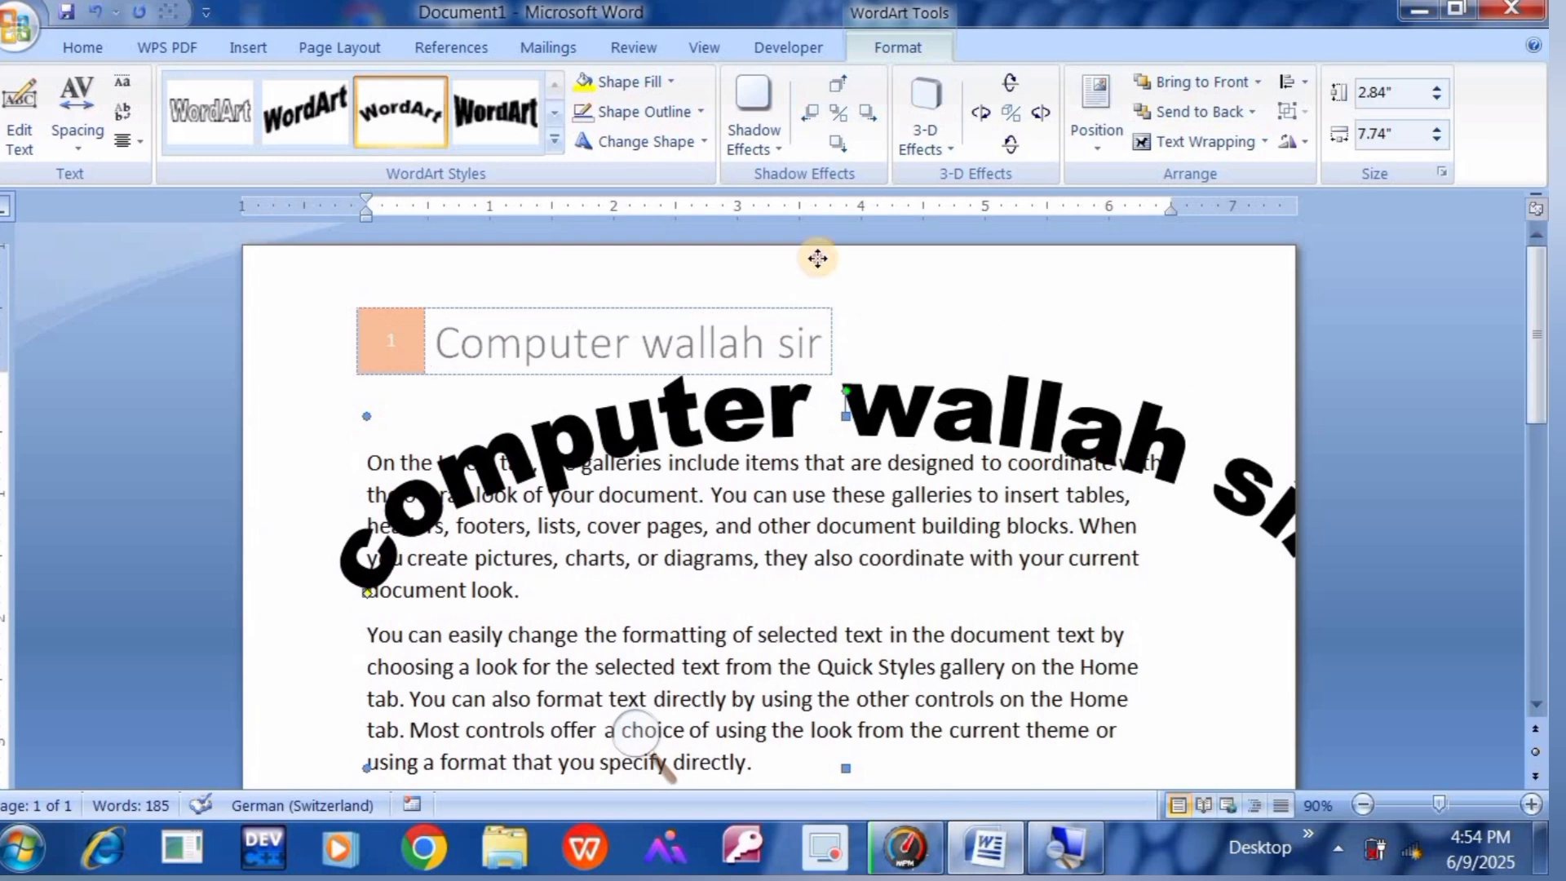
{"action": "left_click_drag", "start_coordinate": [823, 231], "coordinate": [816, 238]}
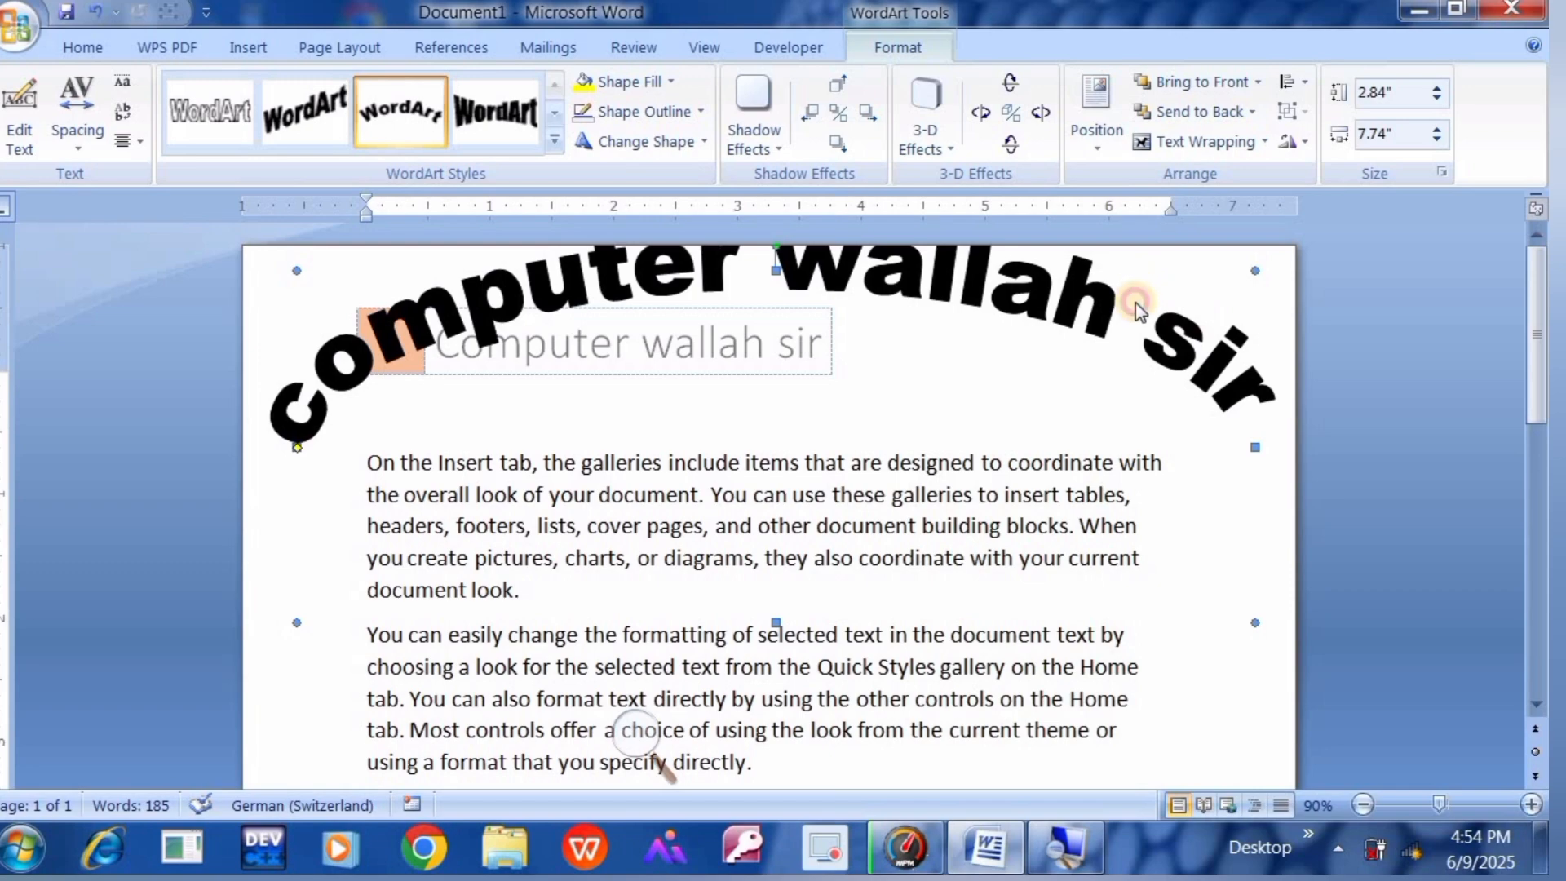
{"action": "left_click", "coordinate": [23, 139]}
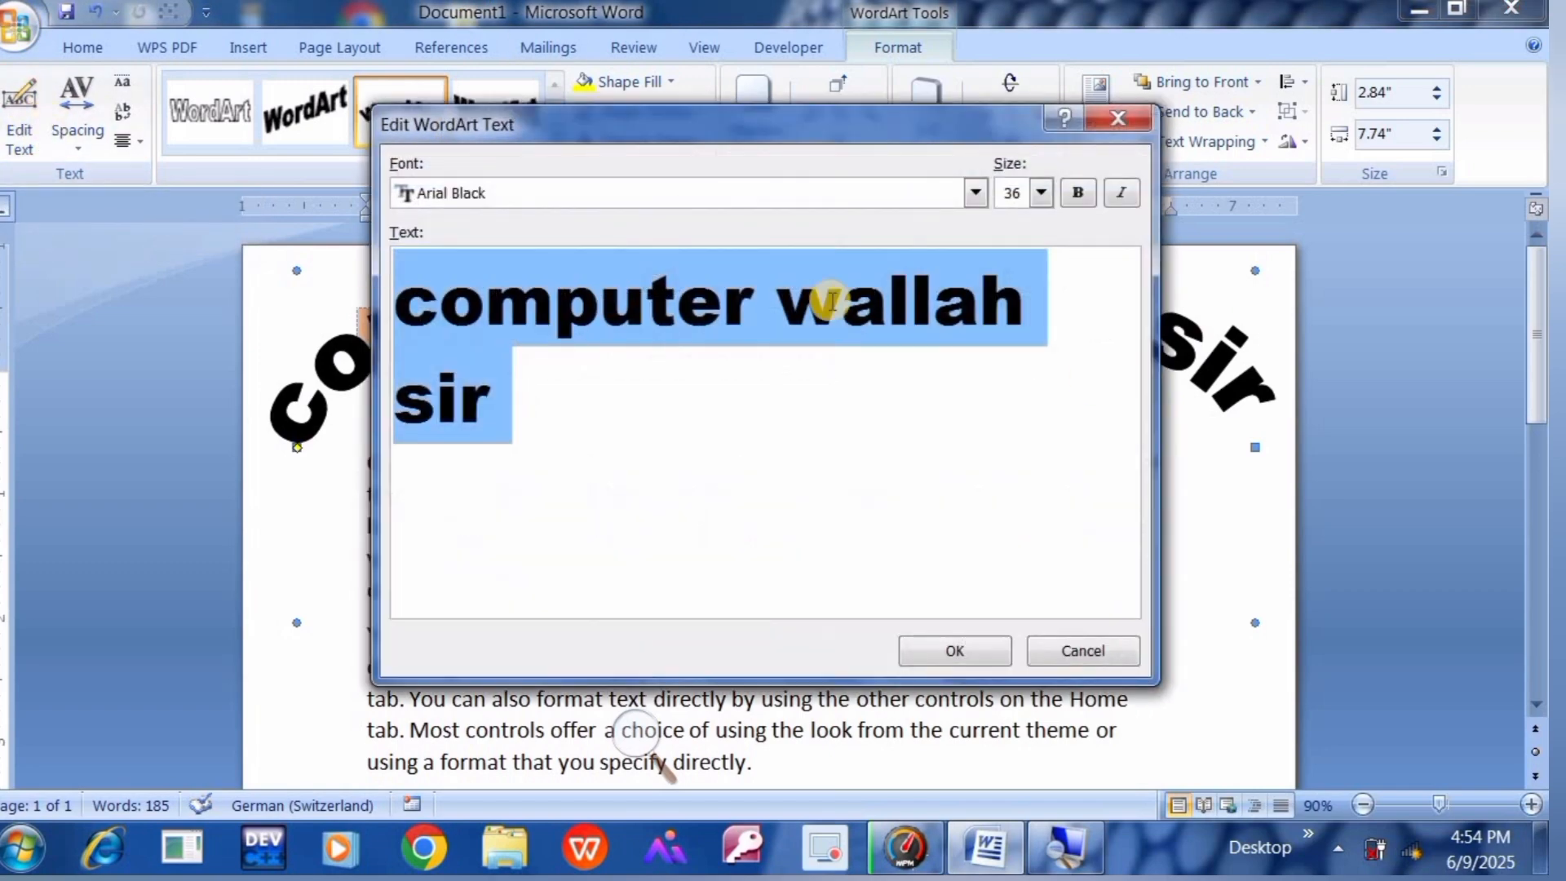
{"action": "left_click", "coordinate": [1111, 116]}
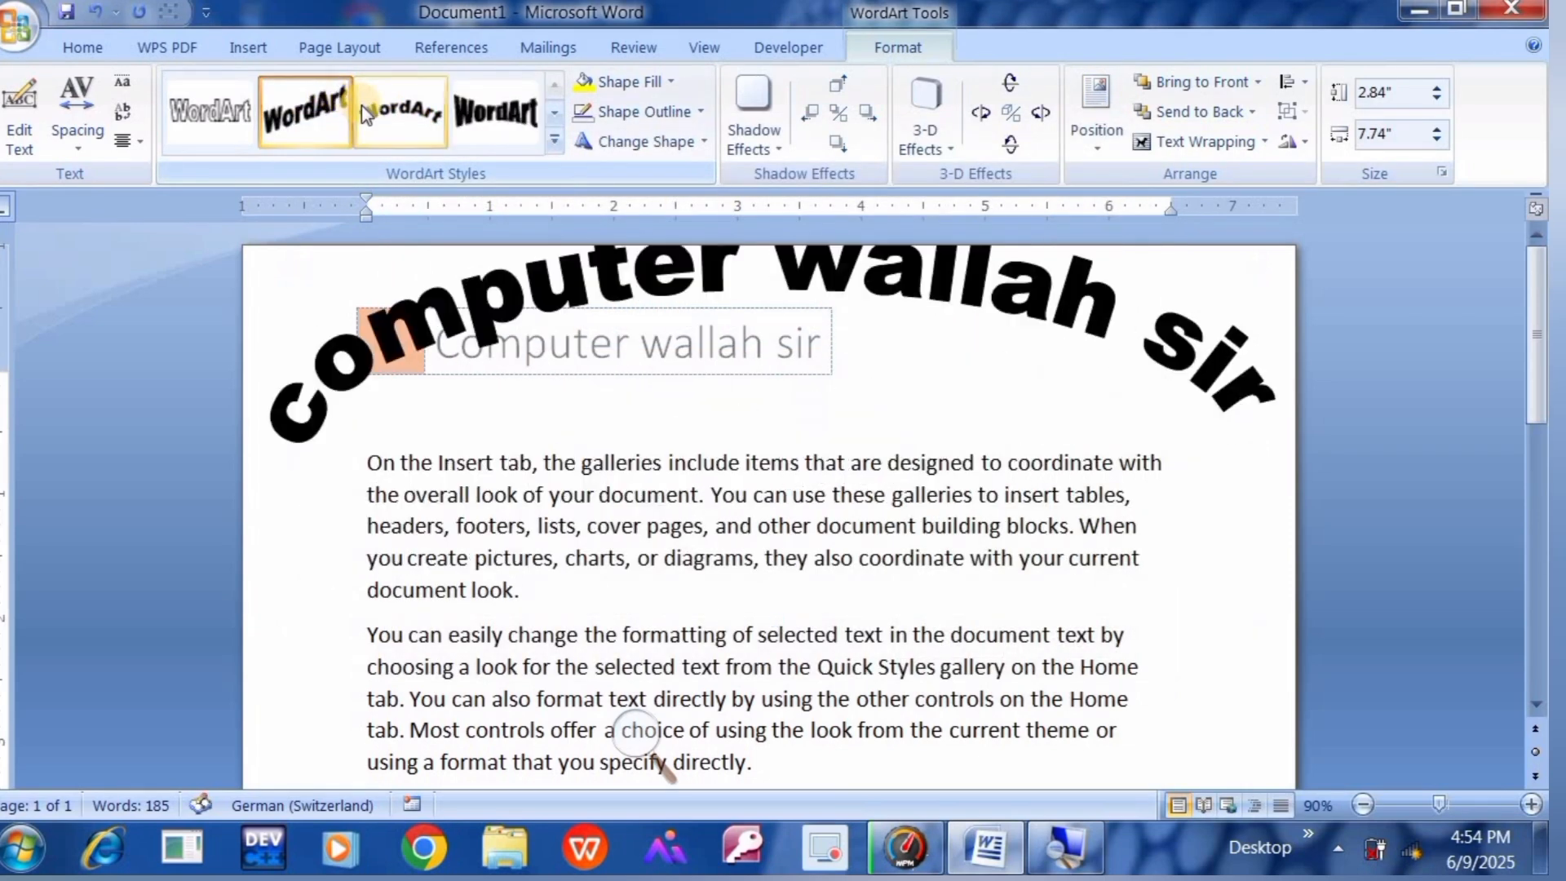
{"action": "left_click", "coordinate": [412, 129]}
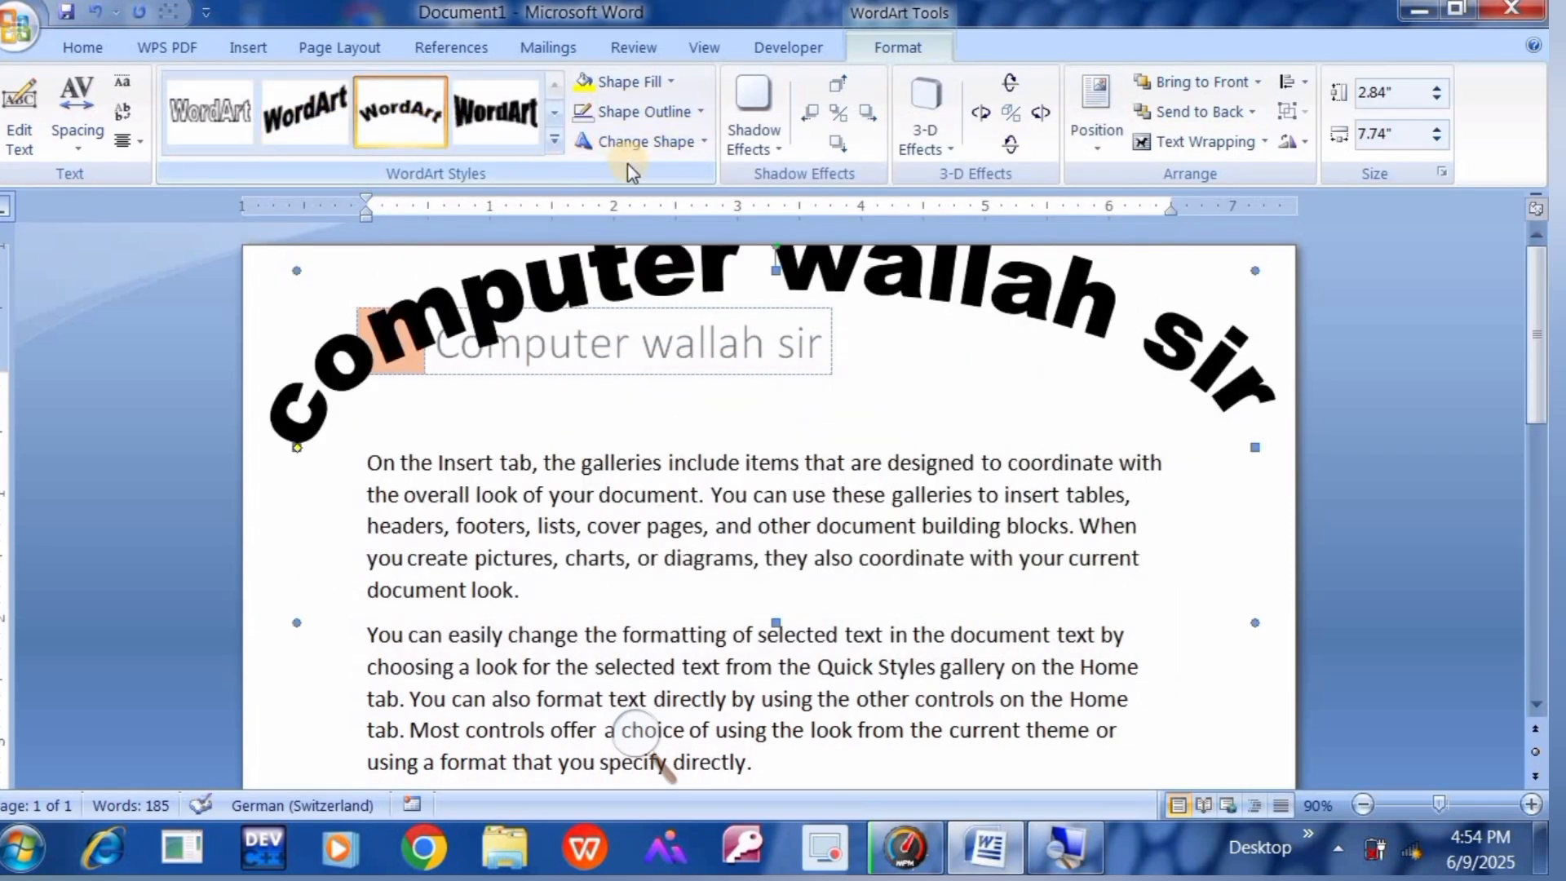
Change the WordArt's shape to a warp that slants upward from left to right.
{"action": "left_click", "coordinate": [618, 151]}
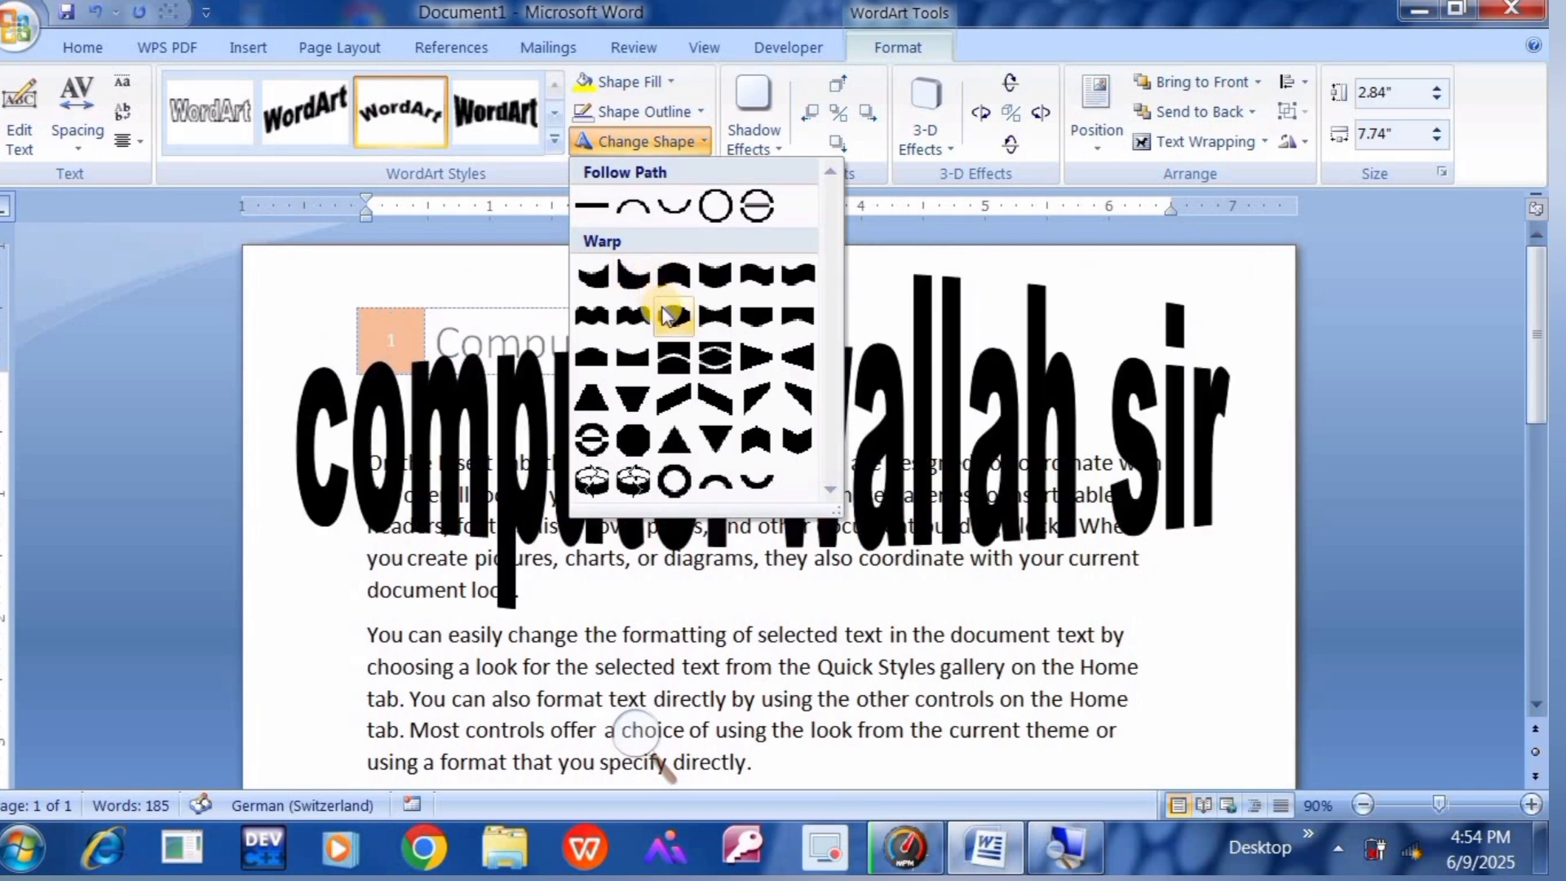
{"action": "left_click", "coordinate": [750, 401]}
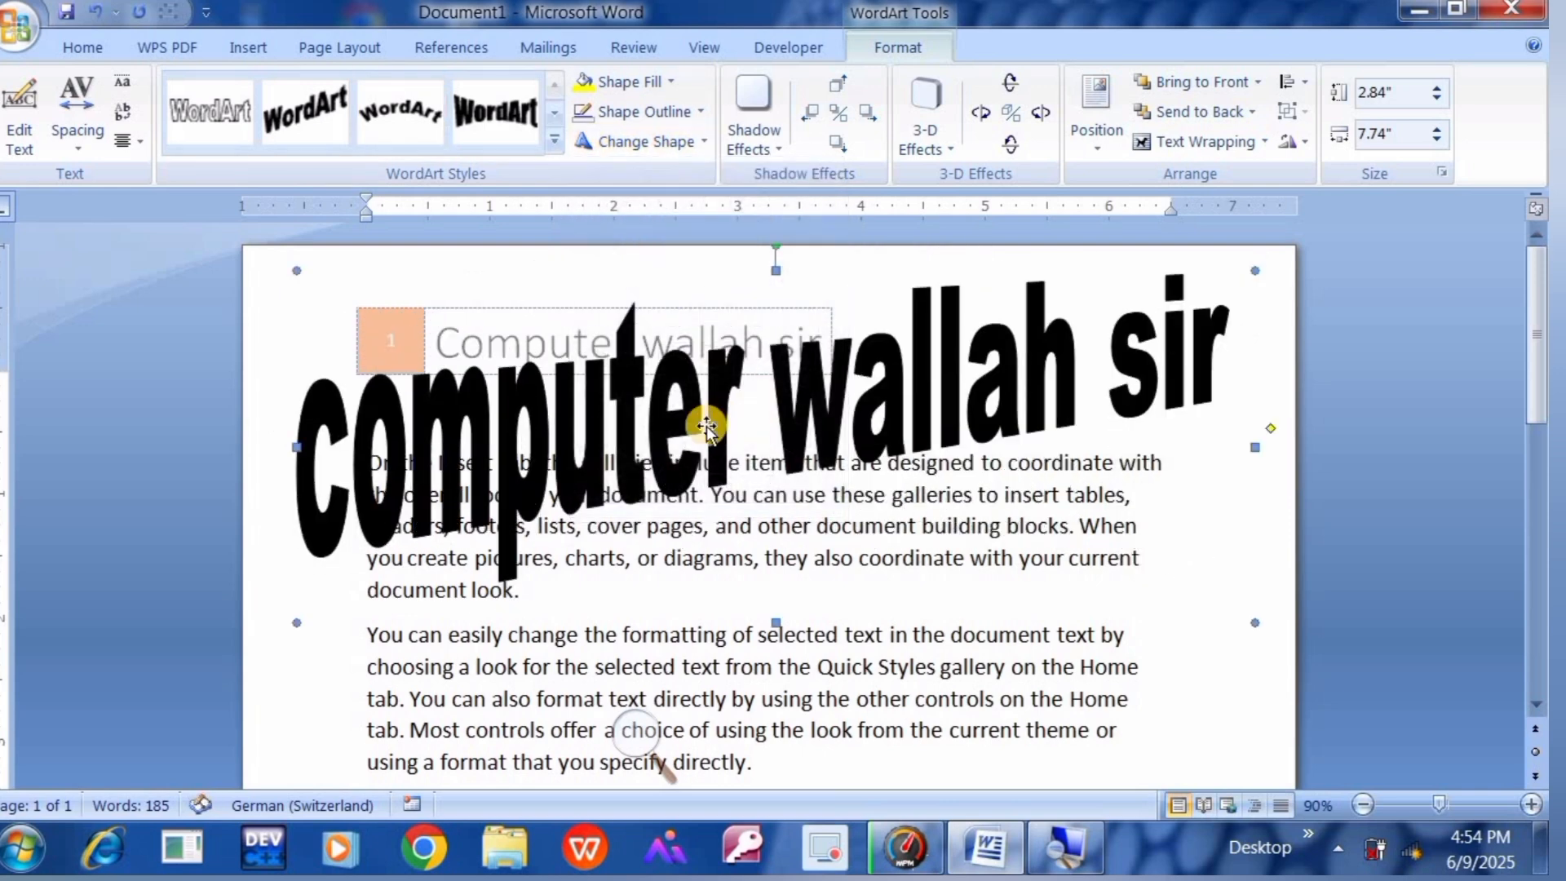
{"action": "left_click", "coordinate": [787, 558]}
{"action": "left_click_drag", "start_coordinate": [754, 517], "coordinate": [726, 489]}
{"action": "left_click", "coordinate": [695, 416]}
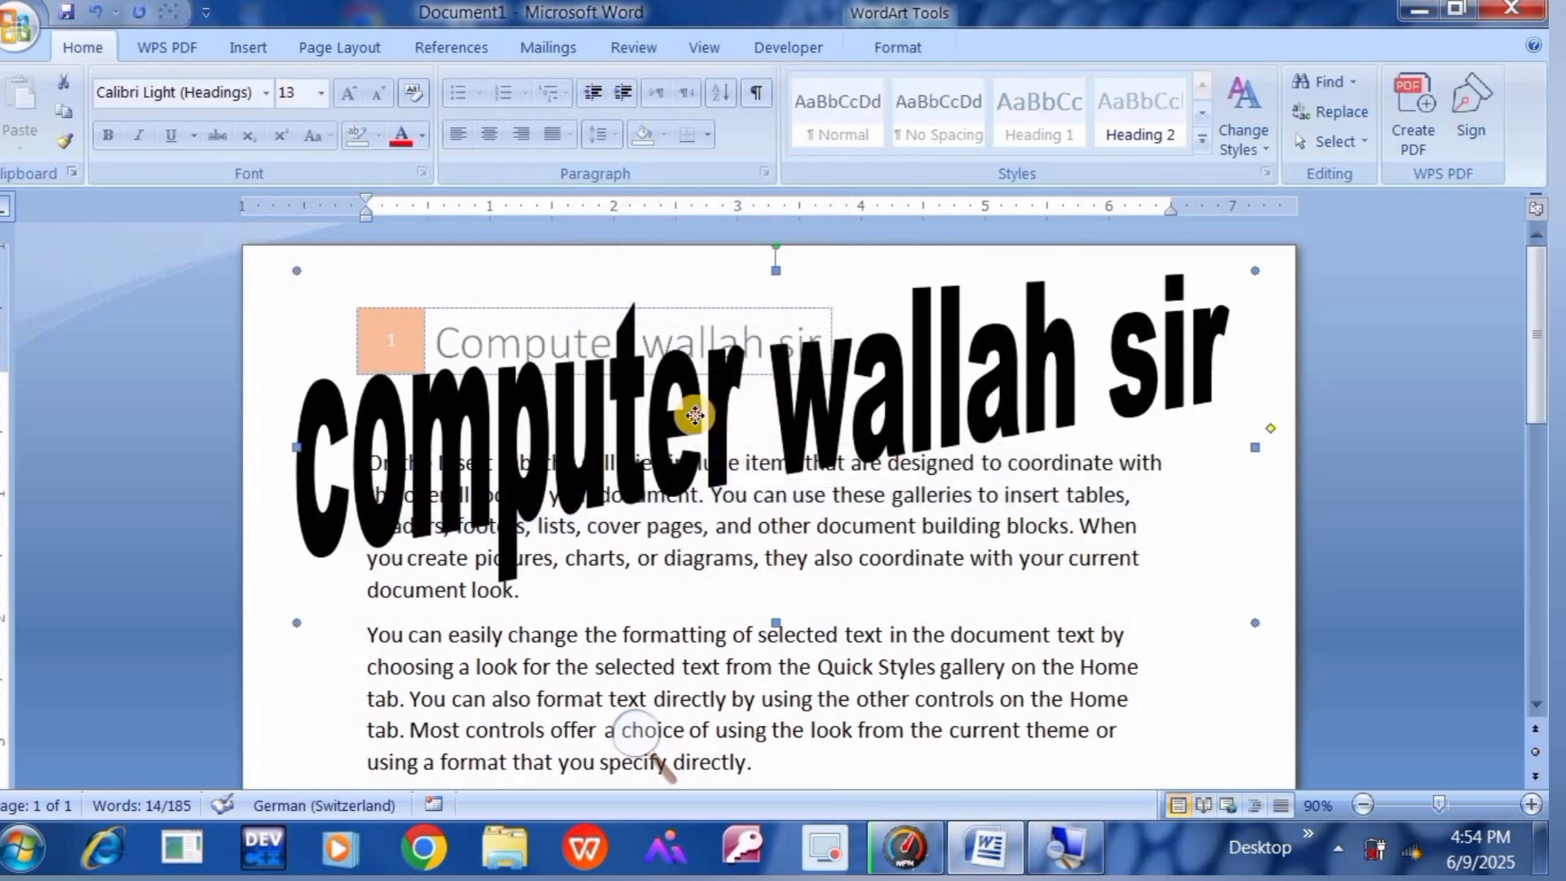
Fill the WordArt with the asian-student-boy-video-conference picture from the Pictures library.
{"action": "left_click", "coordinate": [906, 62]}
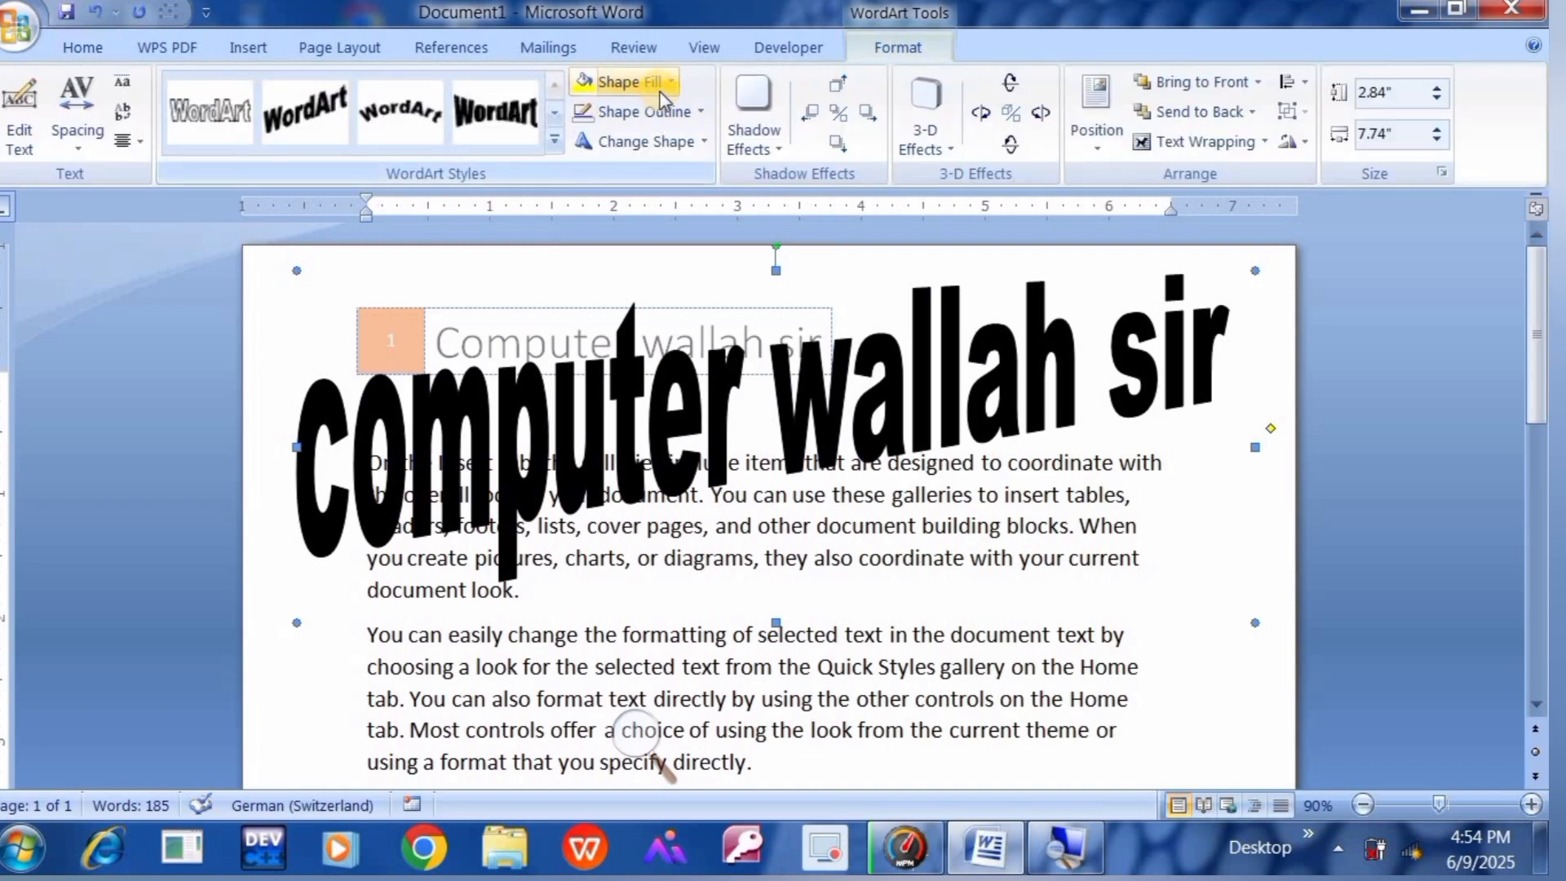
{"action": "left_click", "coordinate": [662, 91]}
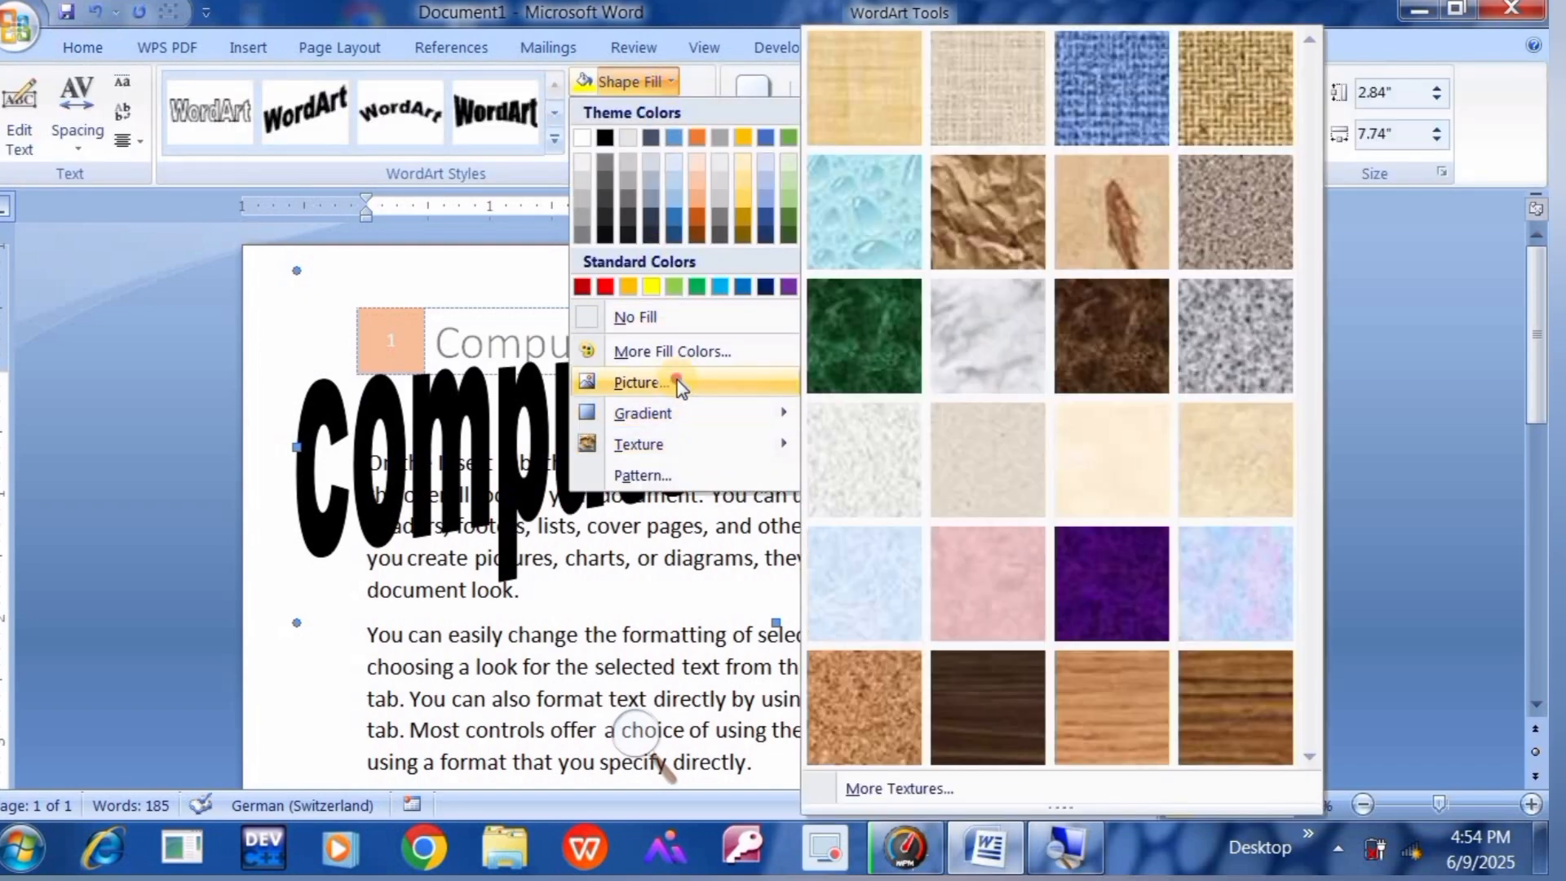
{"action": "left_click", "coordinate": [678, 383]}
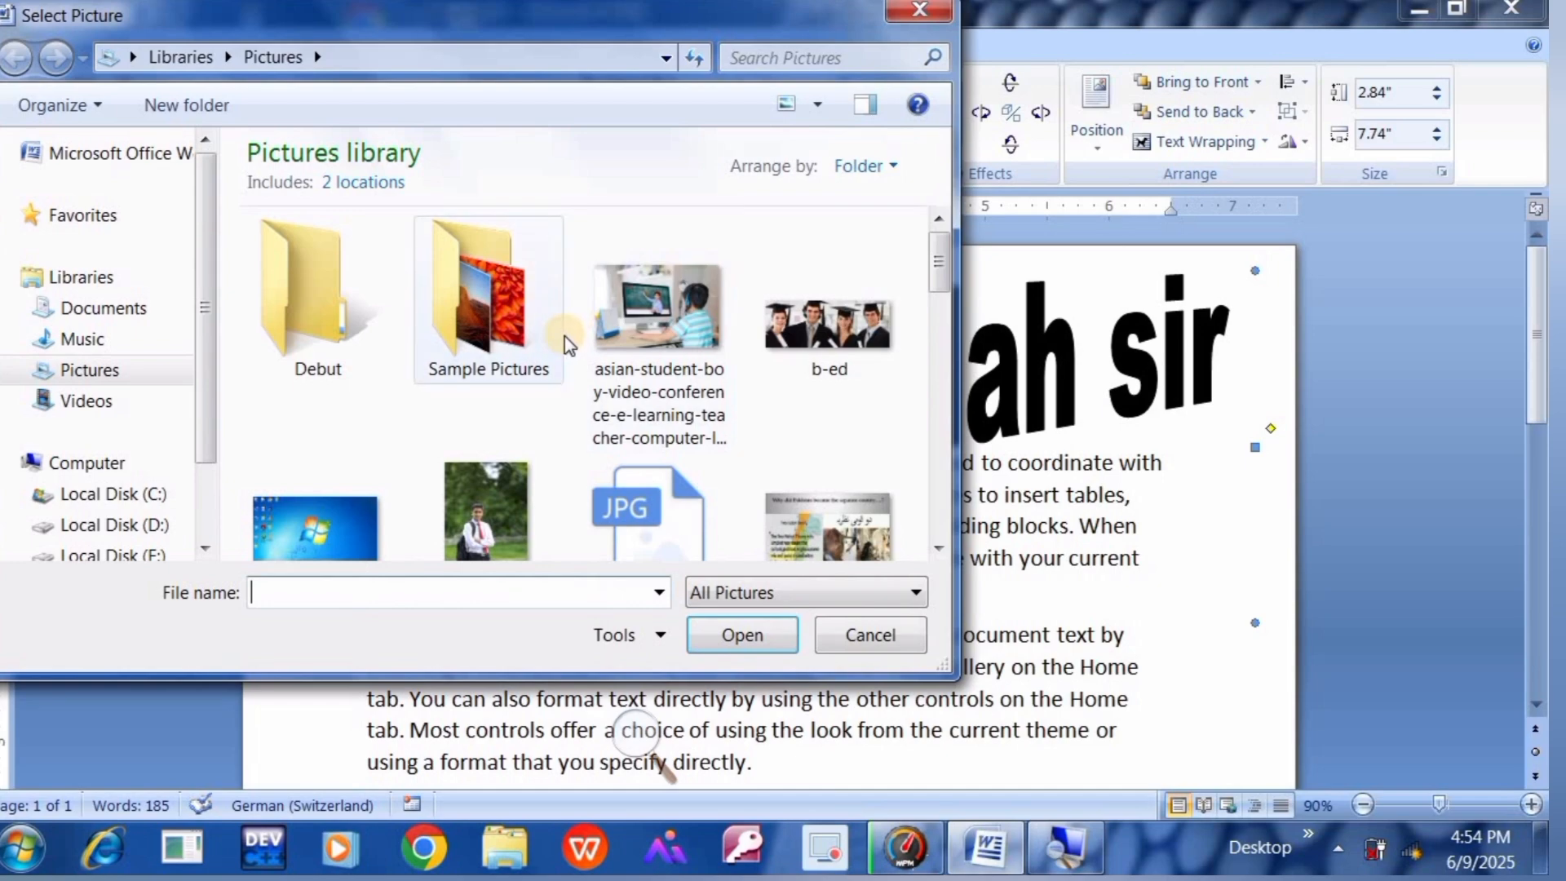
{"action": "double_click", "coordinate": [647, 306]}
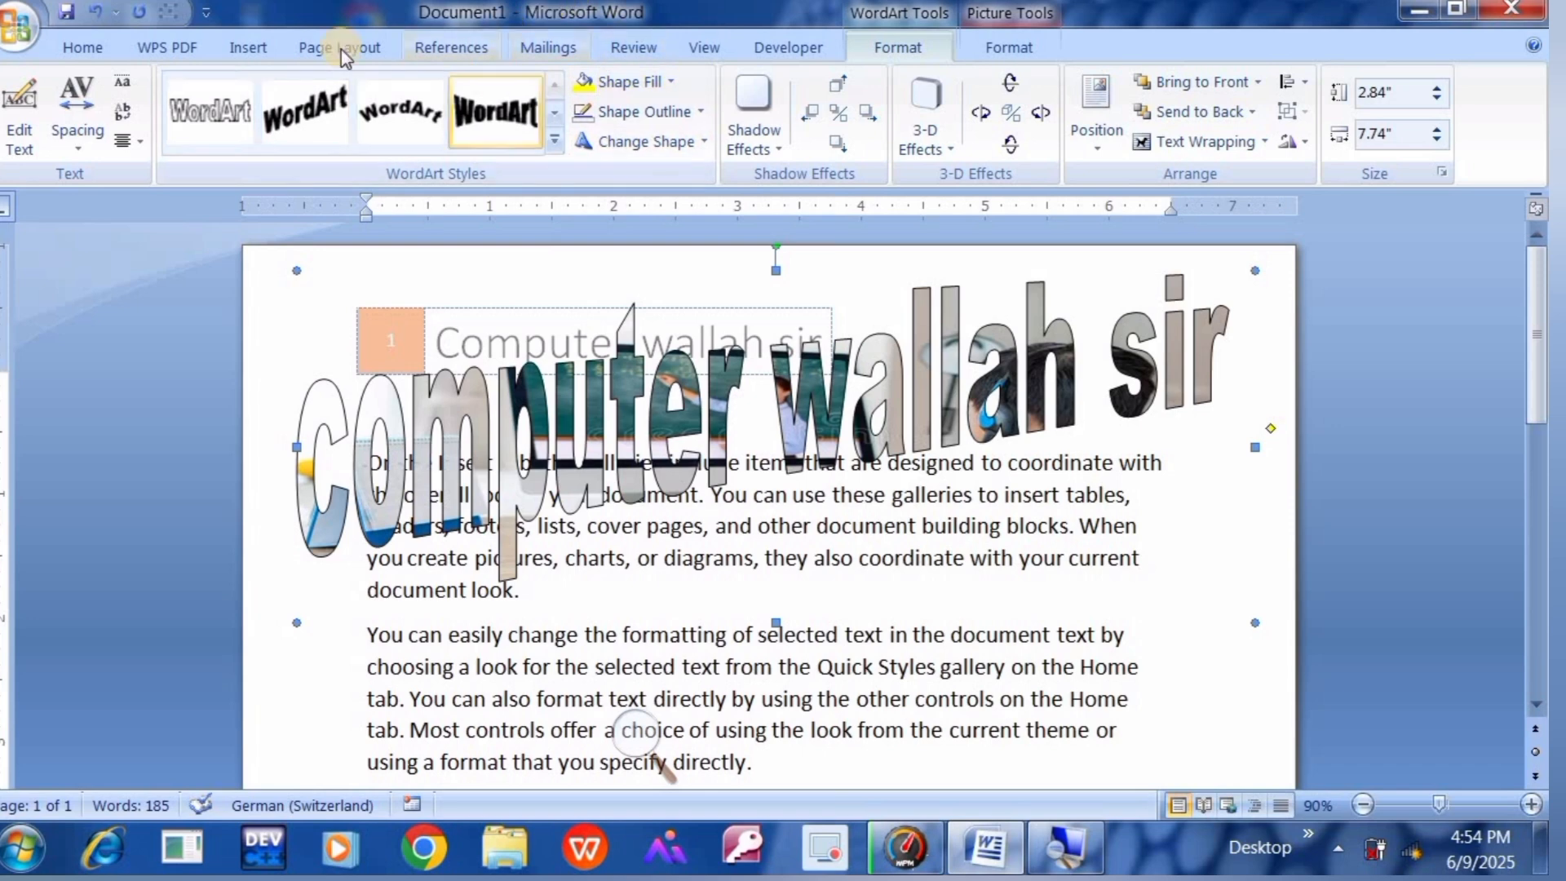
Delete the picture-filled WordArt from the page.
{"action": "left_click", "coordinate": [227, 41]}
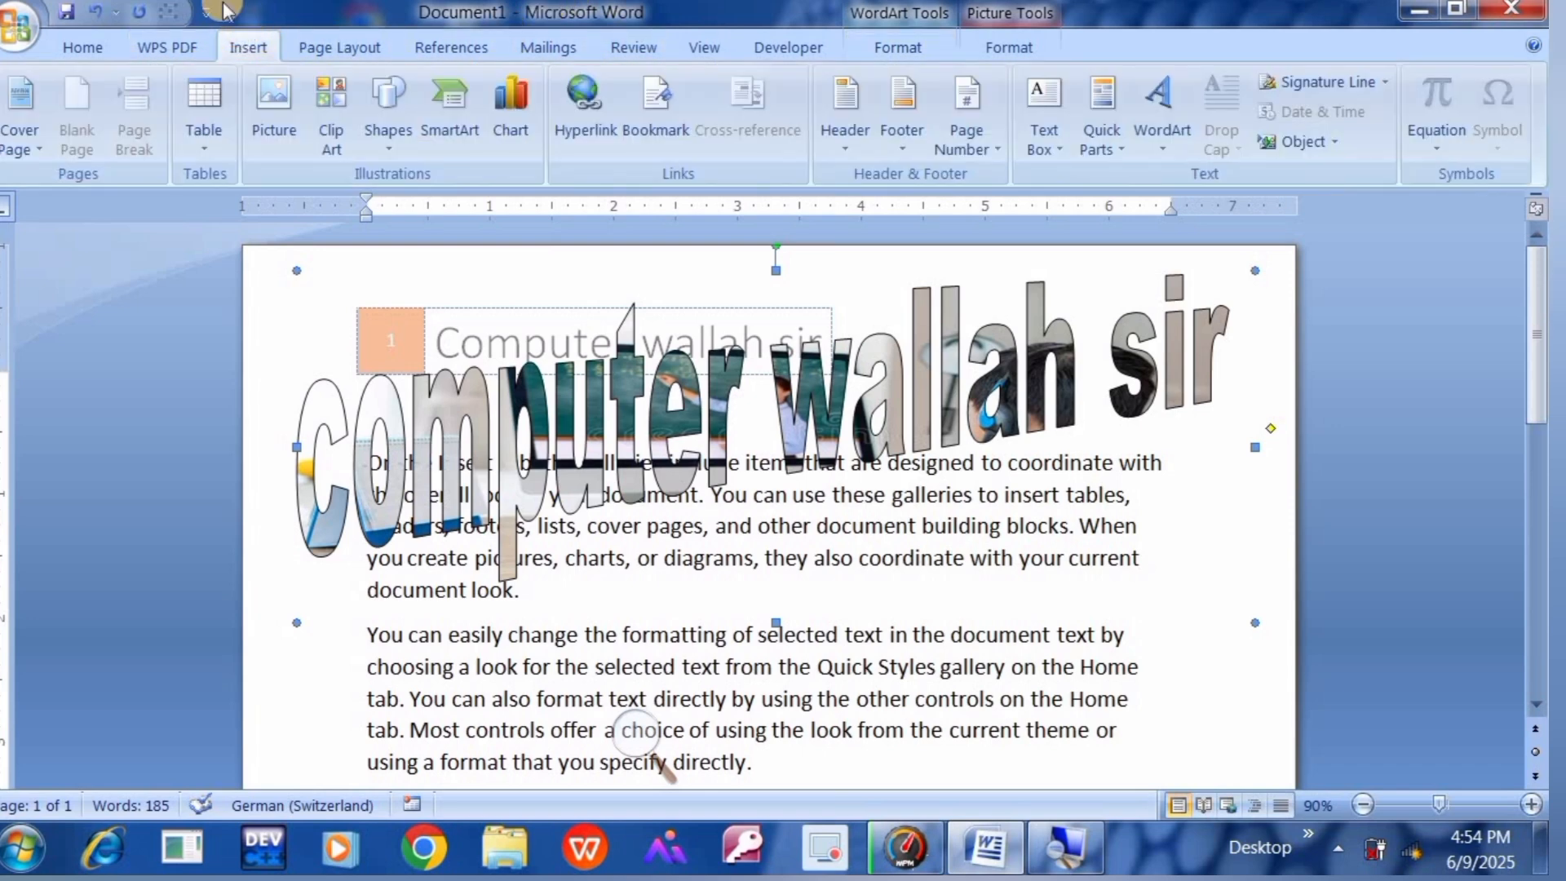
{"action": "key", "text": "Delete"}
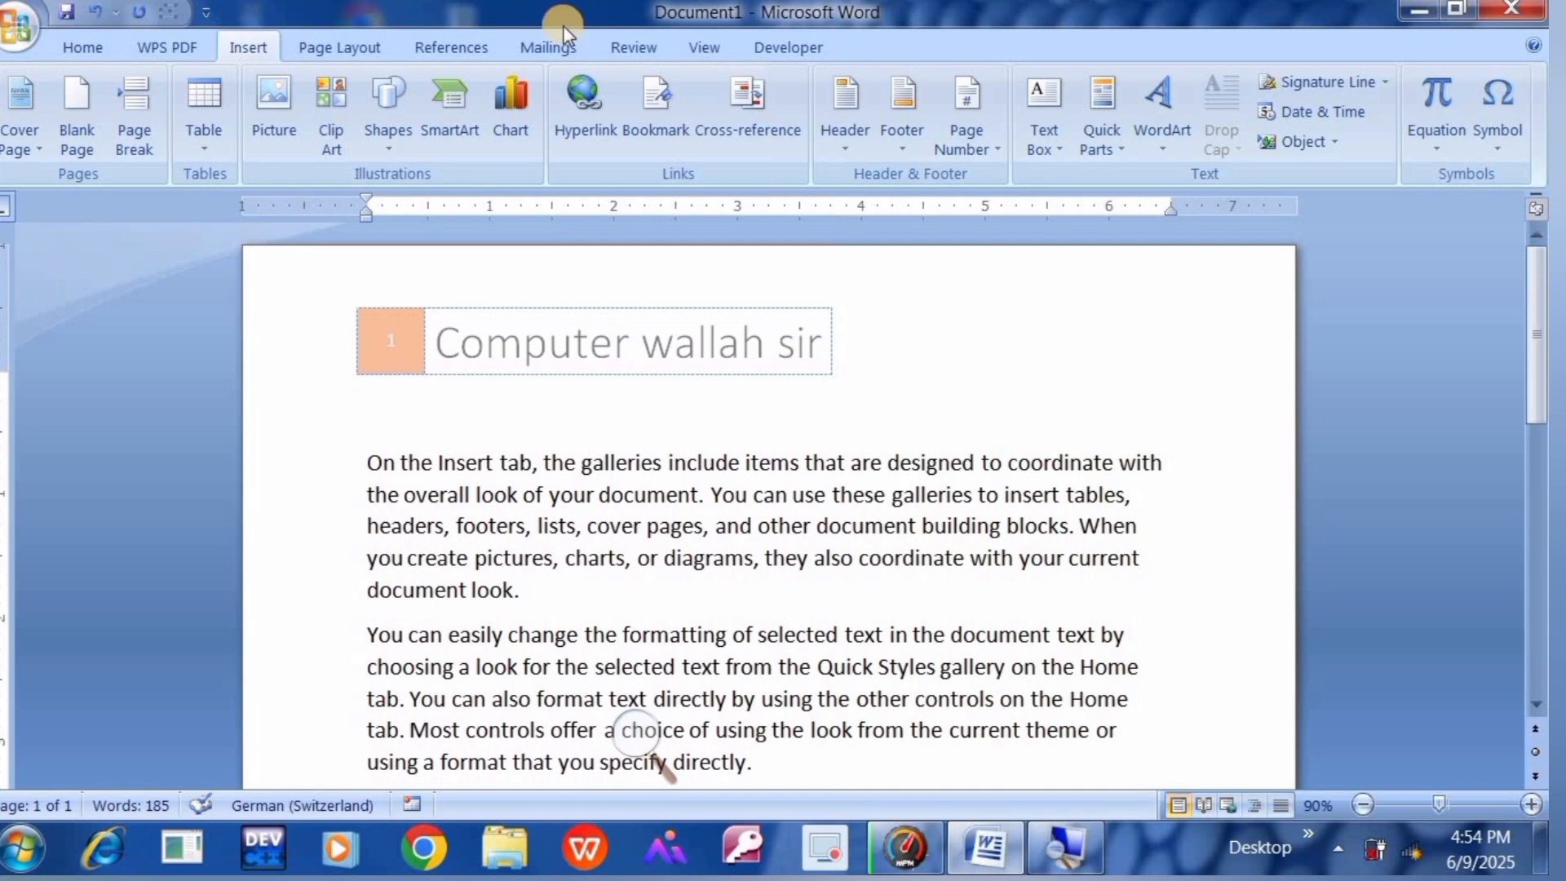
Apply a Dropped drop cap to the first paragraph, which starts with "On the Insert tab".
{"action": "left_click", "coordinate": [371, 462]}
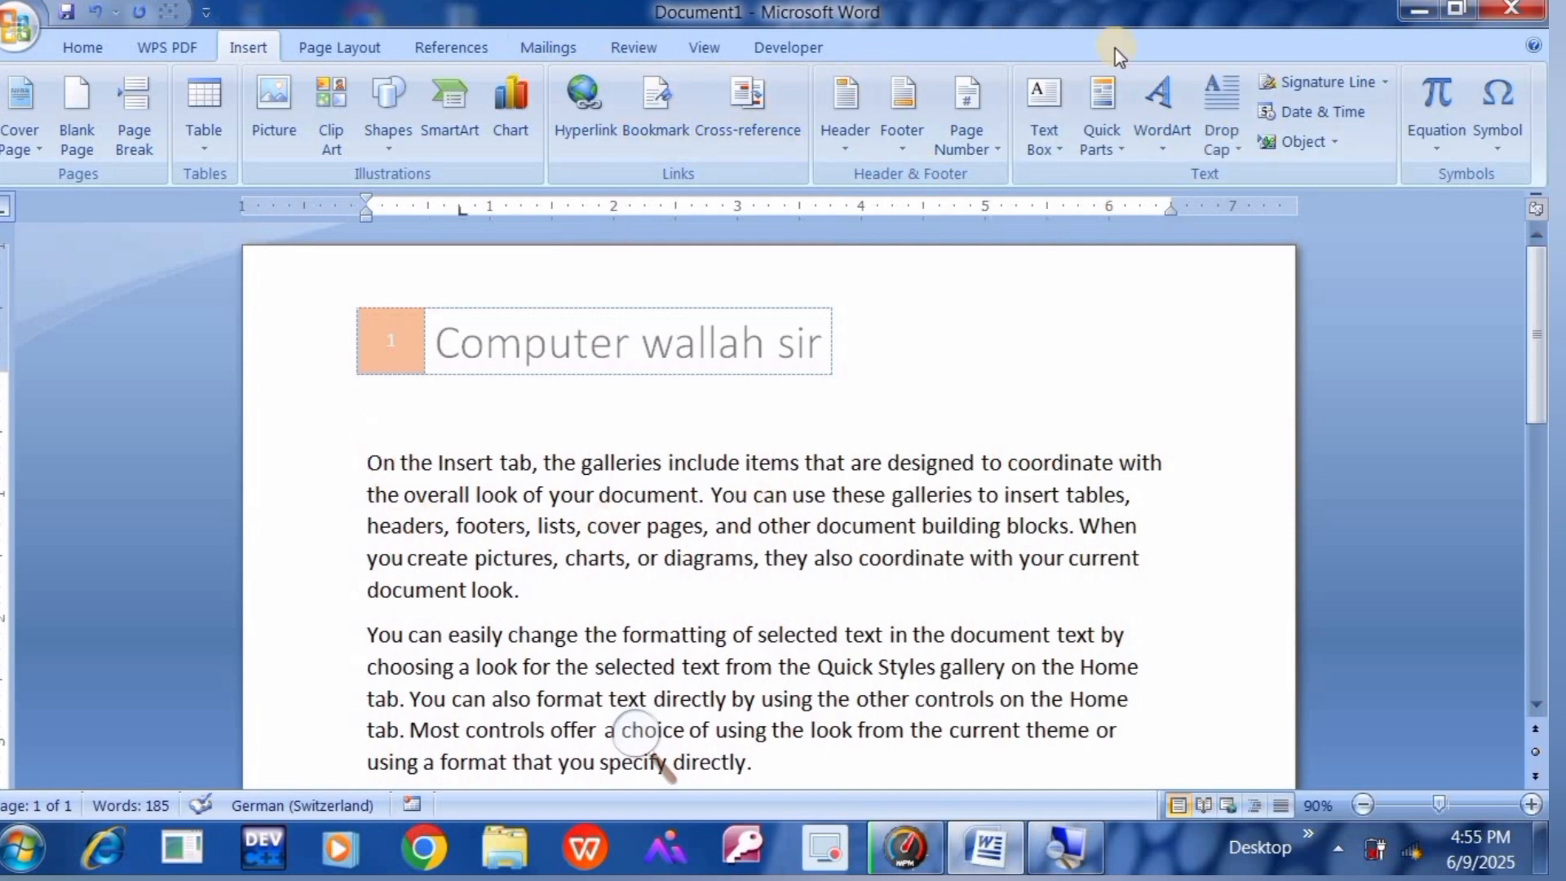
{"action": "left_click", "coordinate": [1221, 114]}
{"action": "left_click", "coordinate": [1220, 256]}
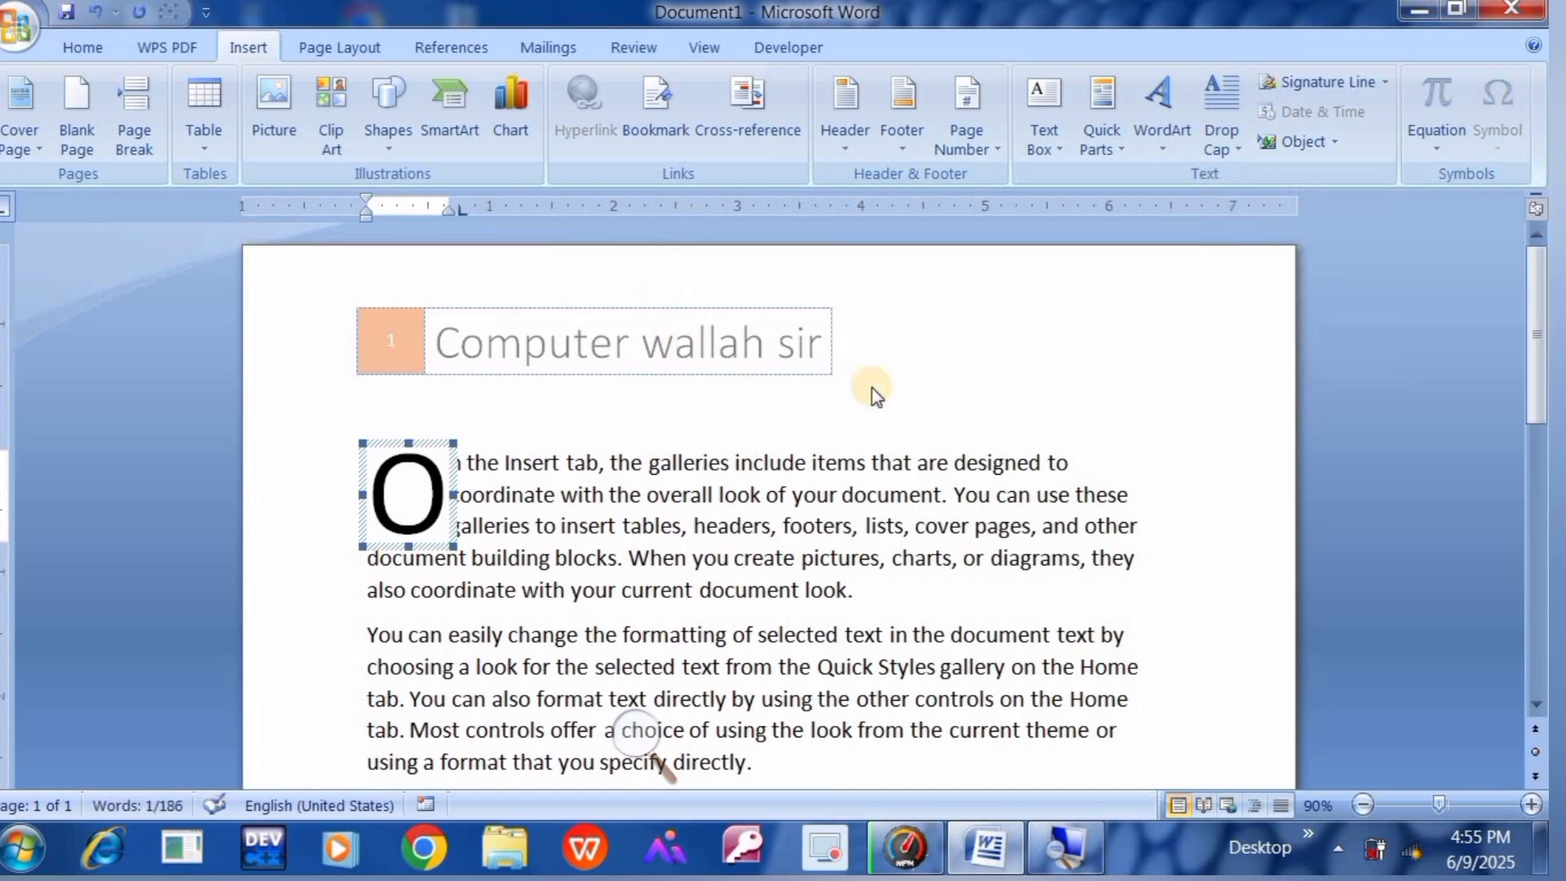
{"action": "double_click", "coordinate": [634, 427]}
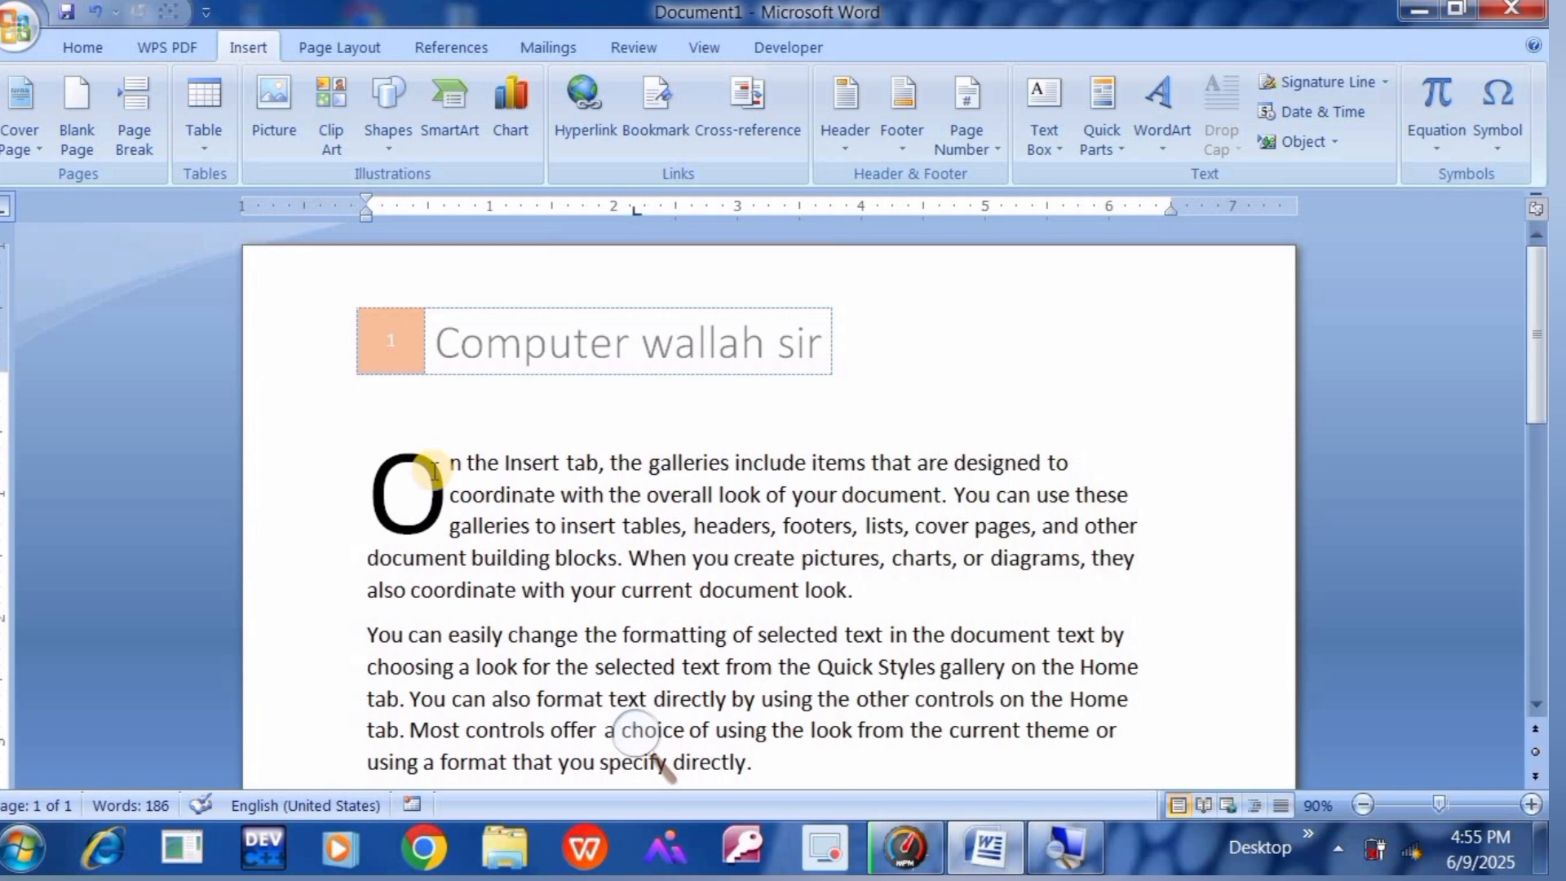
Try the In margin placement on the first paragraph's drop cap O, but keep the Dropped placement.
{"action": "left_click", "coordinate": [420, 498]}
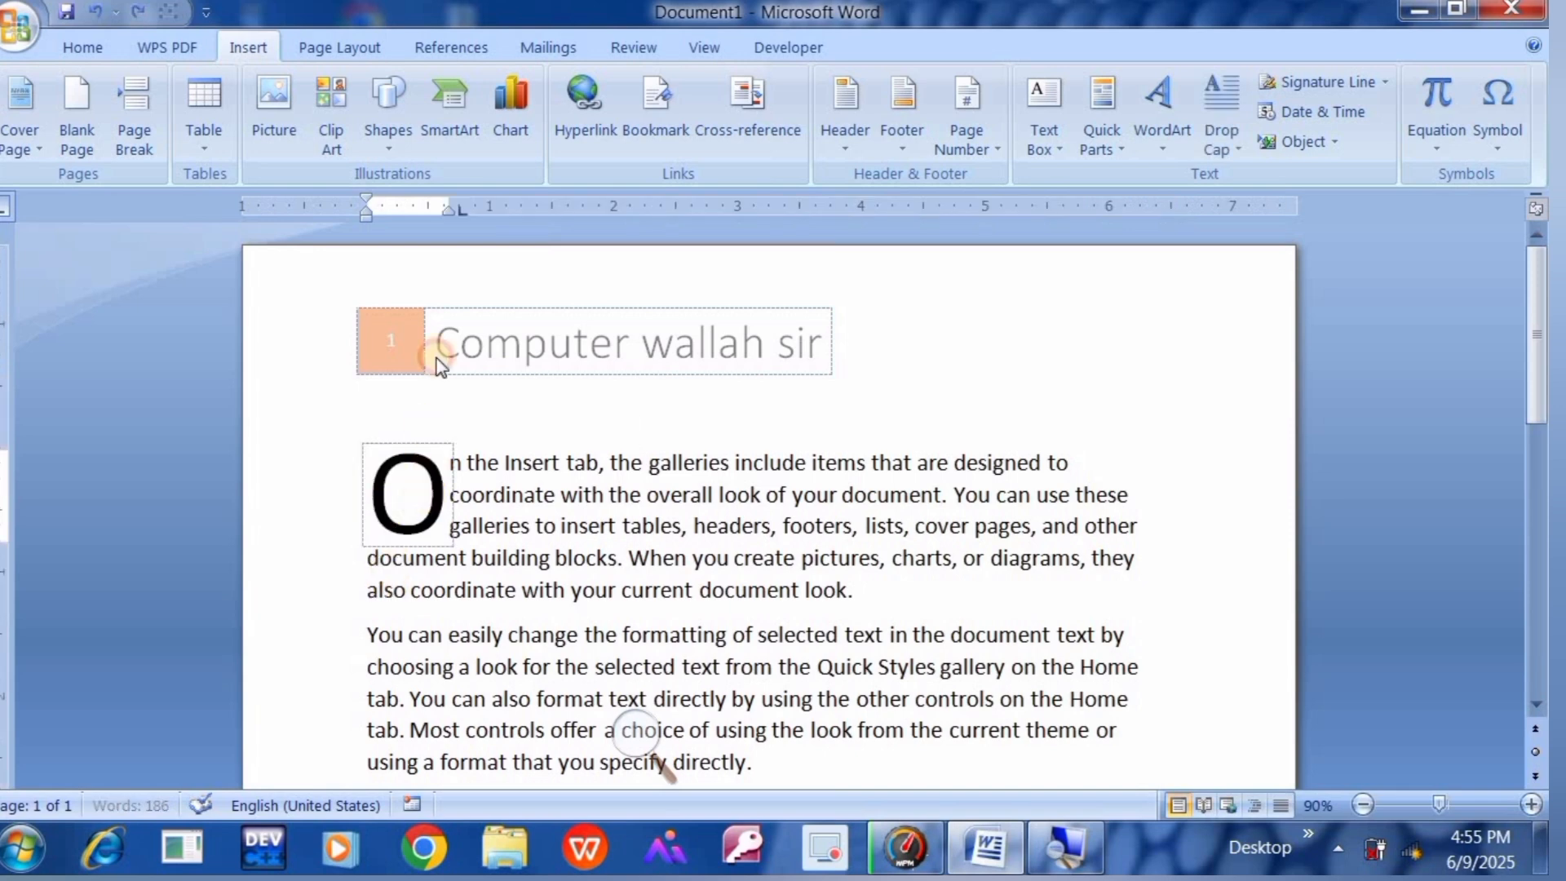
{"action": "left_click", "coordinate": [1238, 150]}
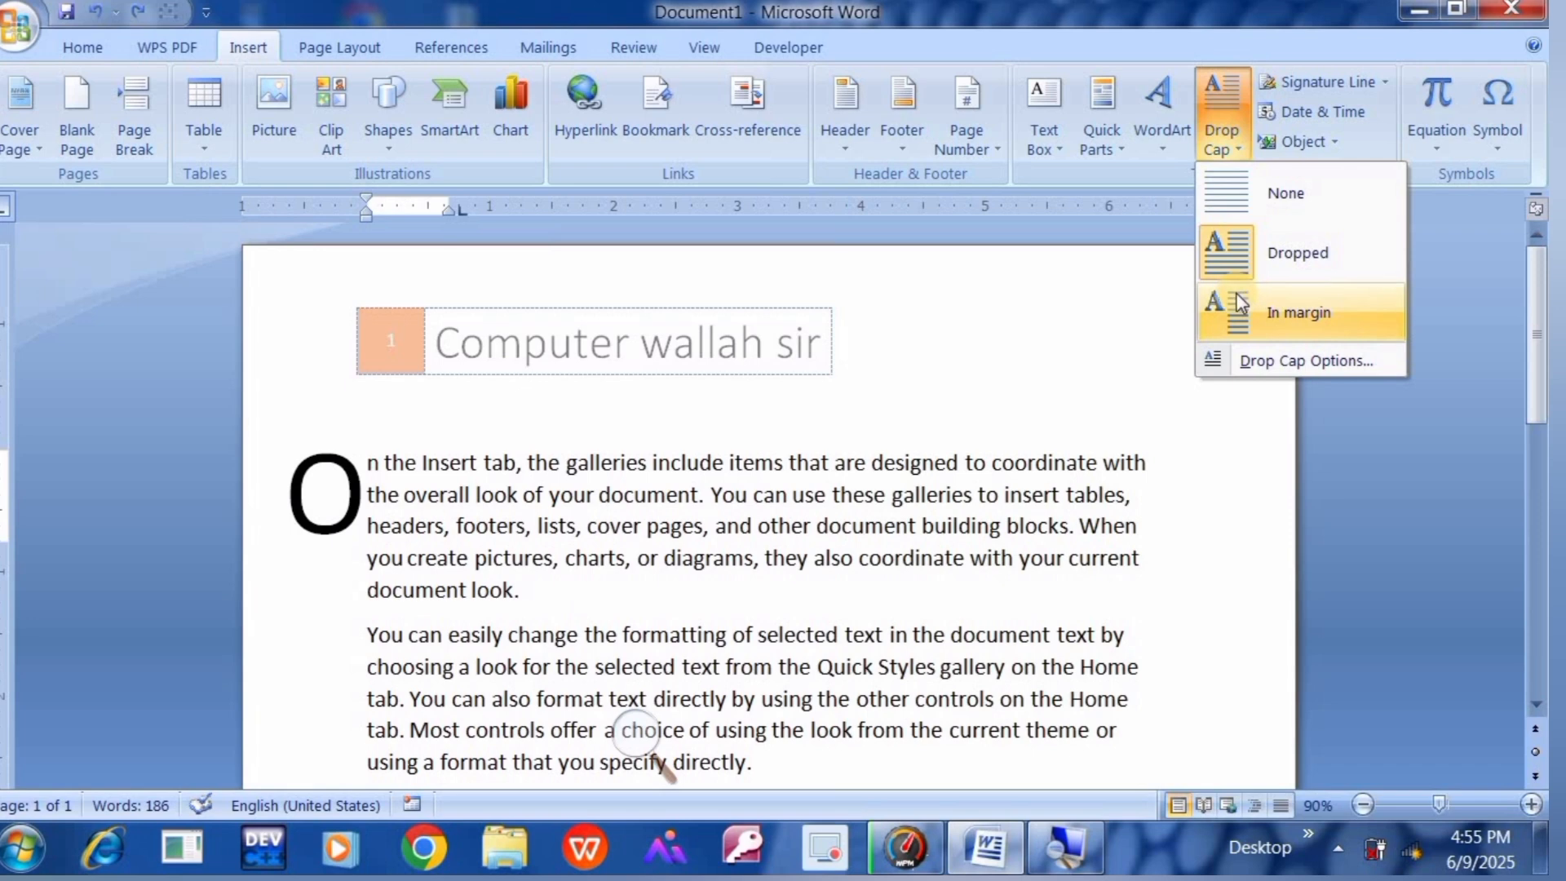
{"action": "left_click", "coordinate": [1251, 277]}
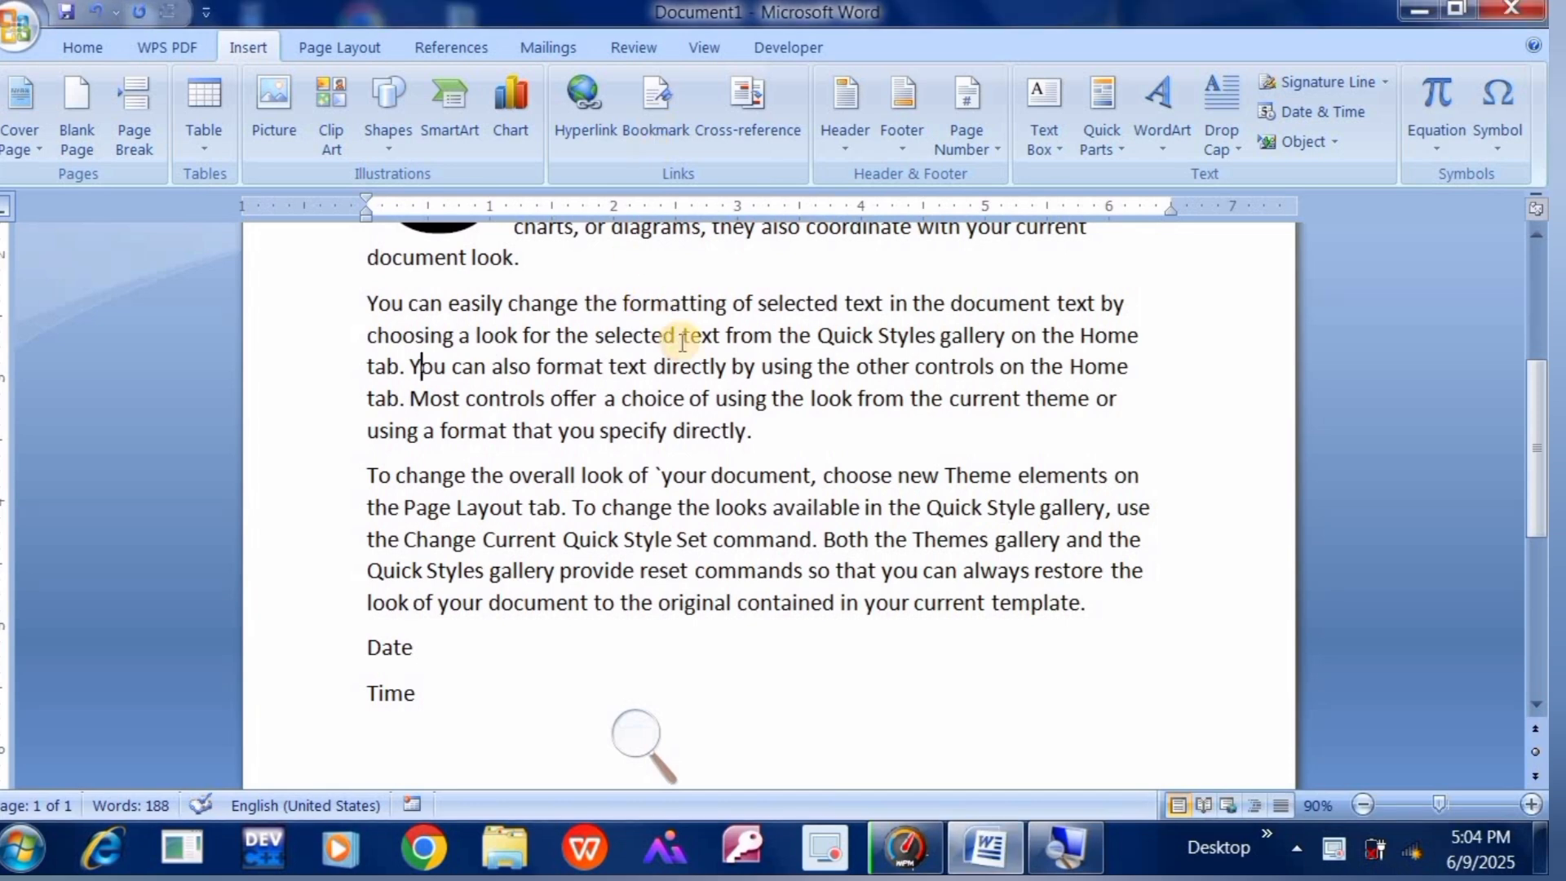
{"action": "scroll", "coordinate": [683, 341], "scroll_direction": "up", "scroll_amount": 2}
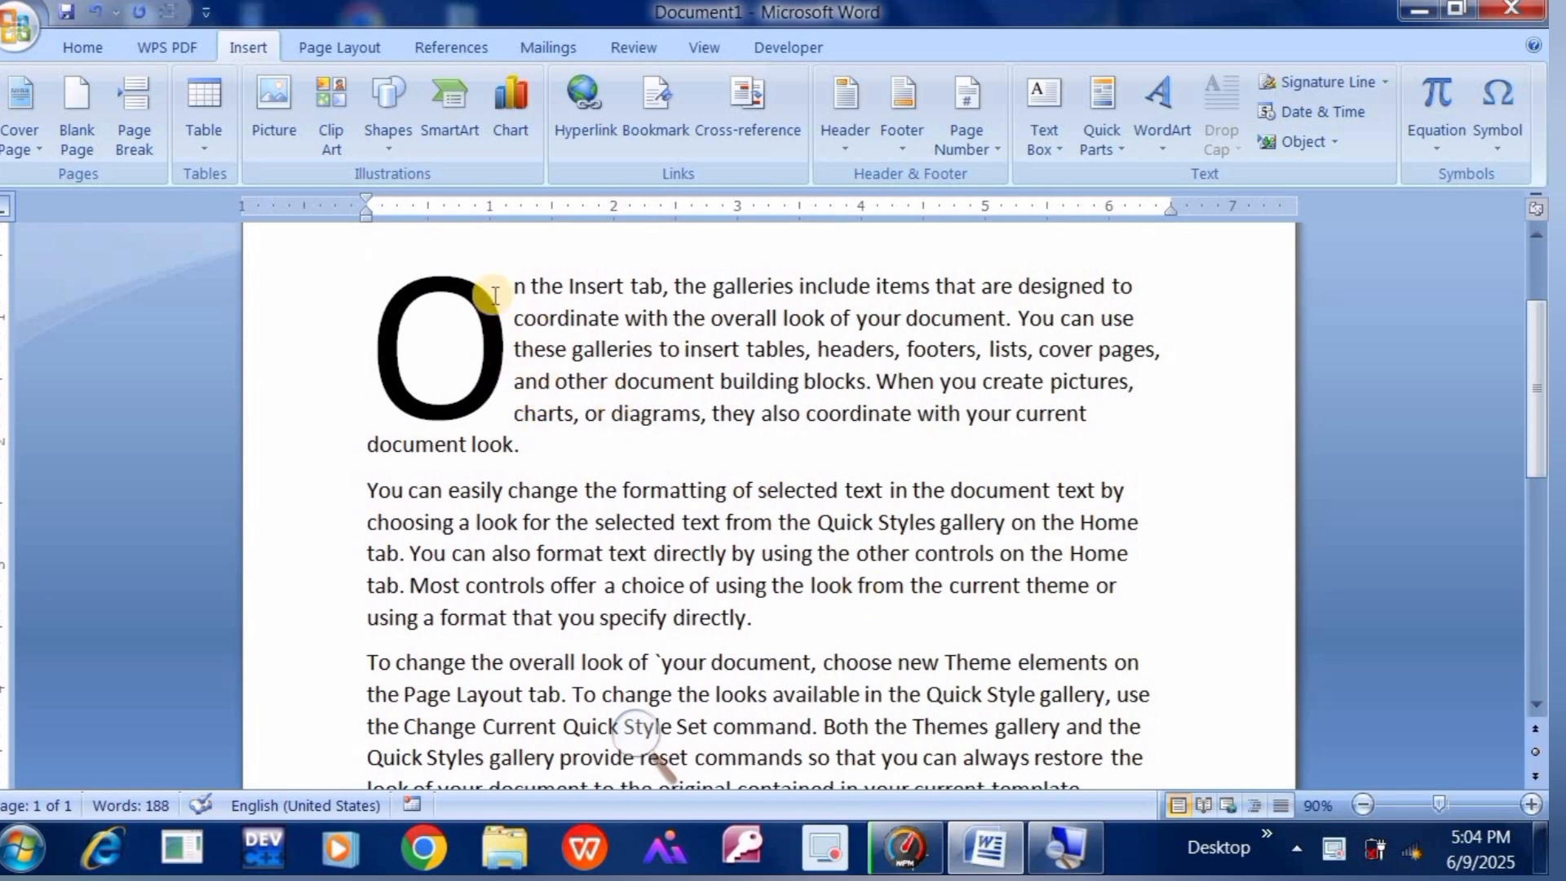
Set the first paragraph's drop cap O to drop 6 lines with a distance from text of 7.
{"action": "left_click", "coordinate": [446, 339]}
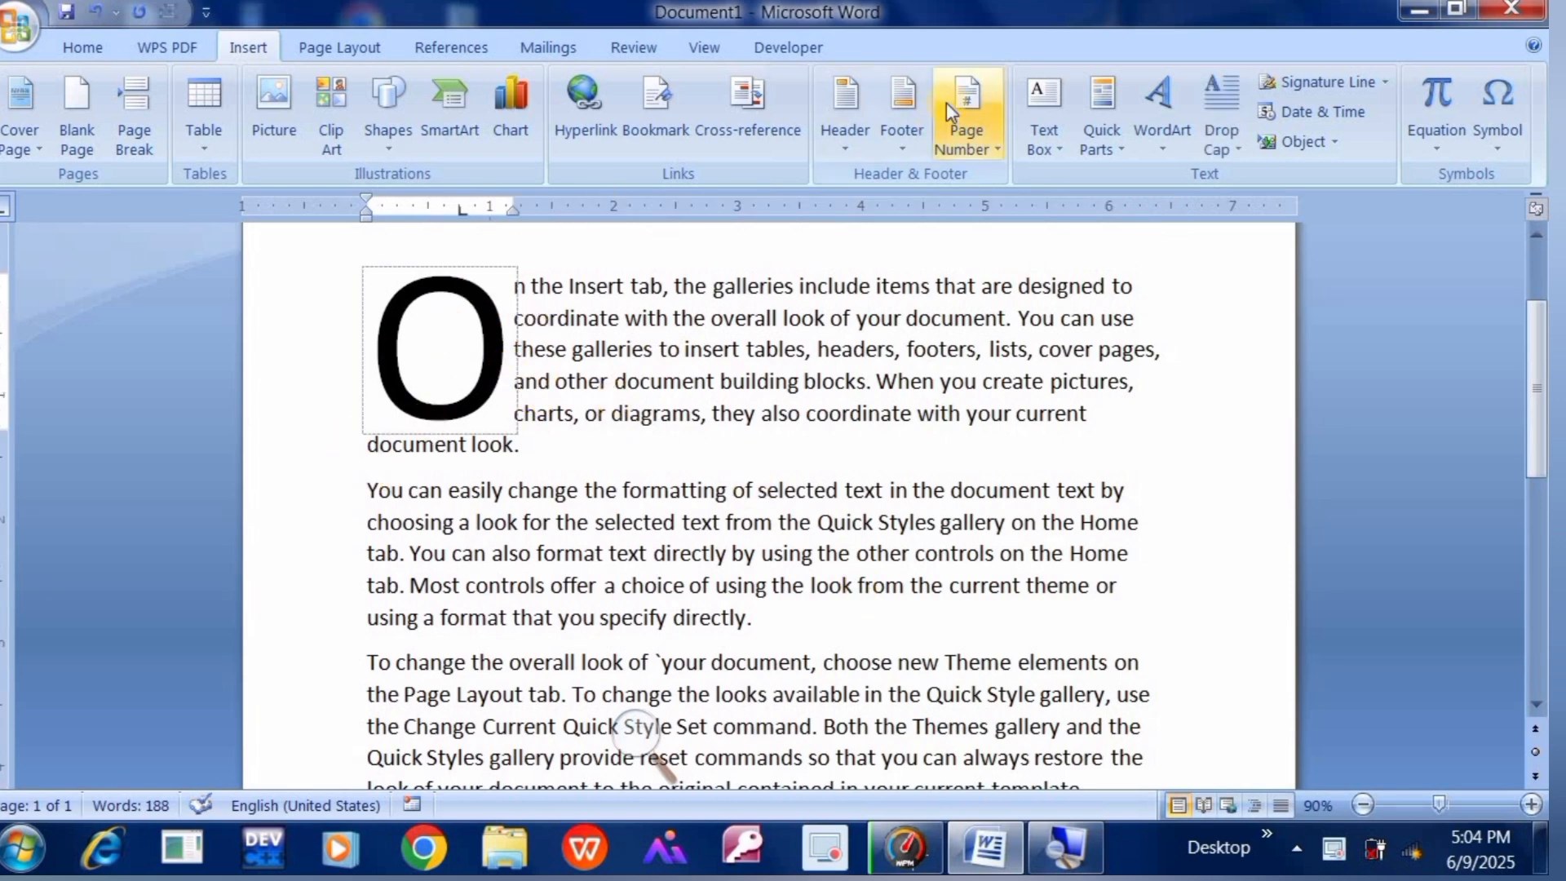
{"action": "left_click", "coordinate": [1215, 151]}
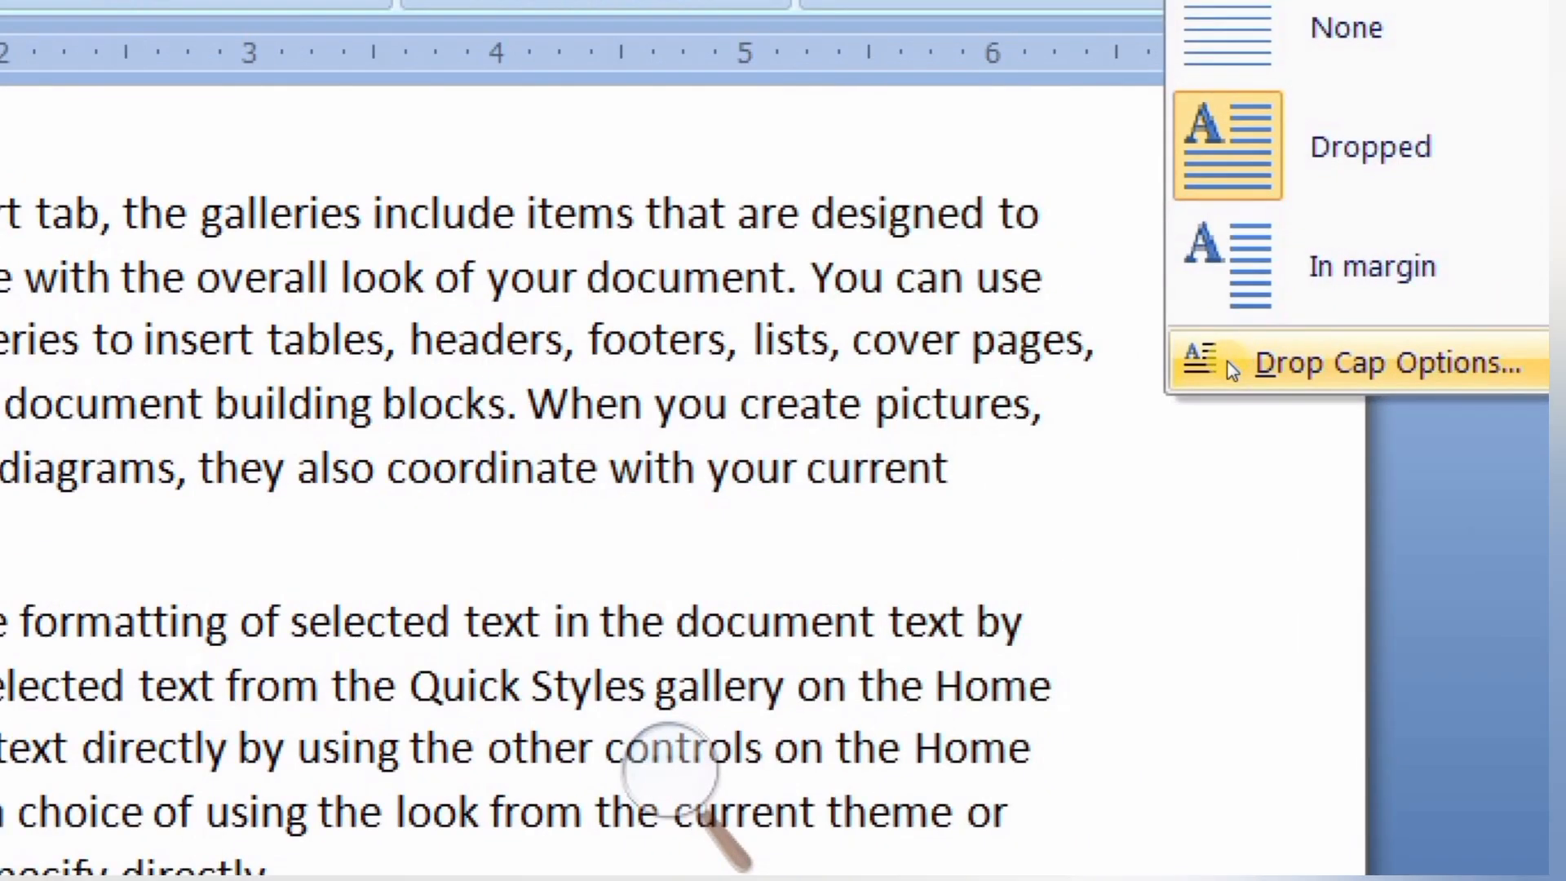
{"action": "left_click", "coordinate": [1232, 369]}
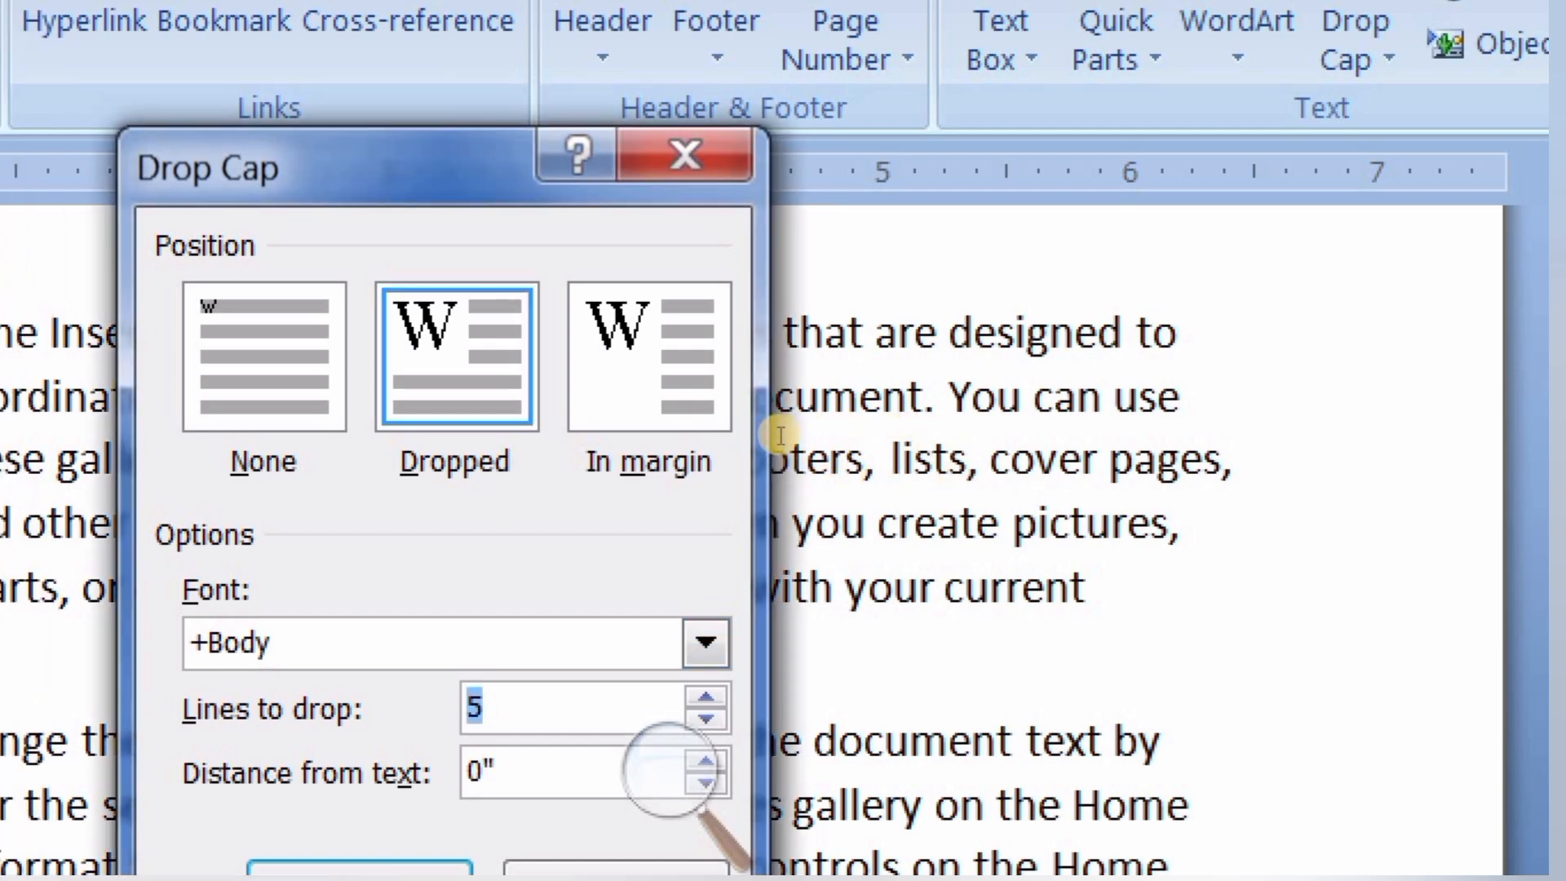
{"action": "key", "text": "BackSpace"}
{"action": "type", "text": "6"}
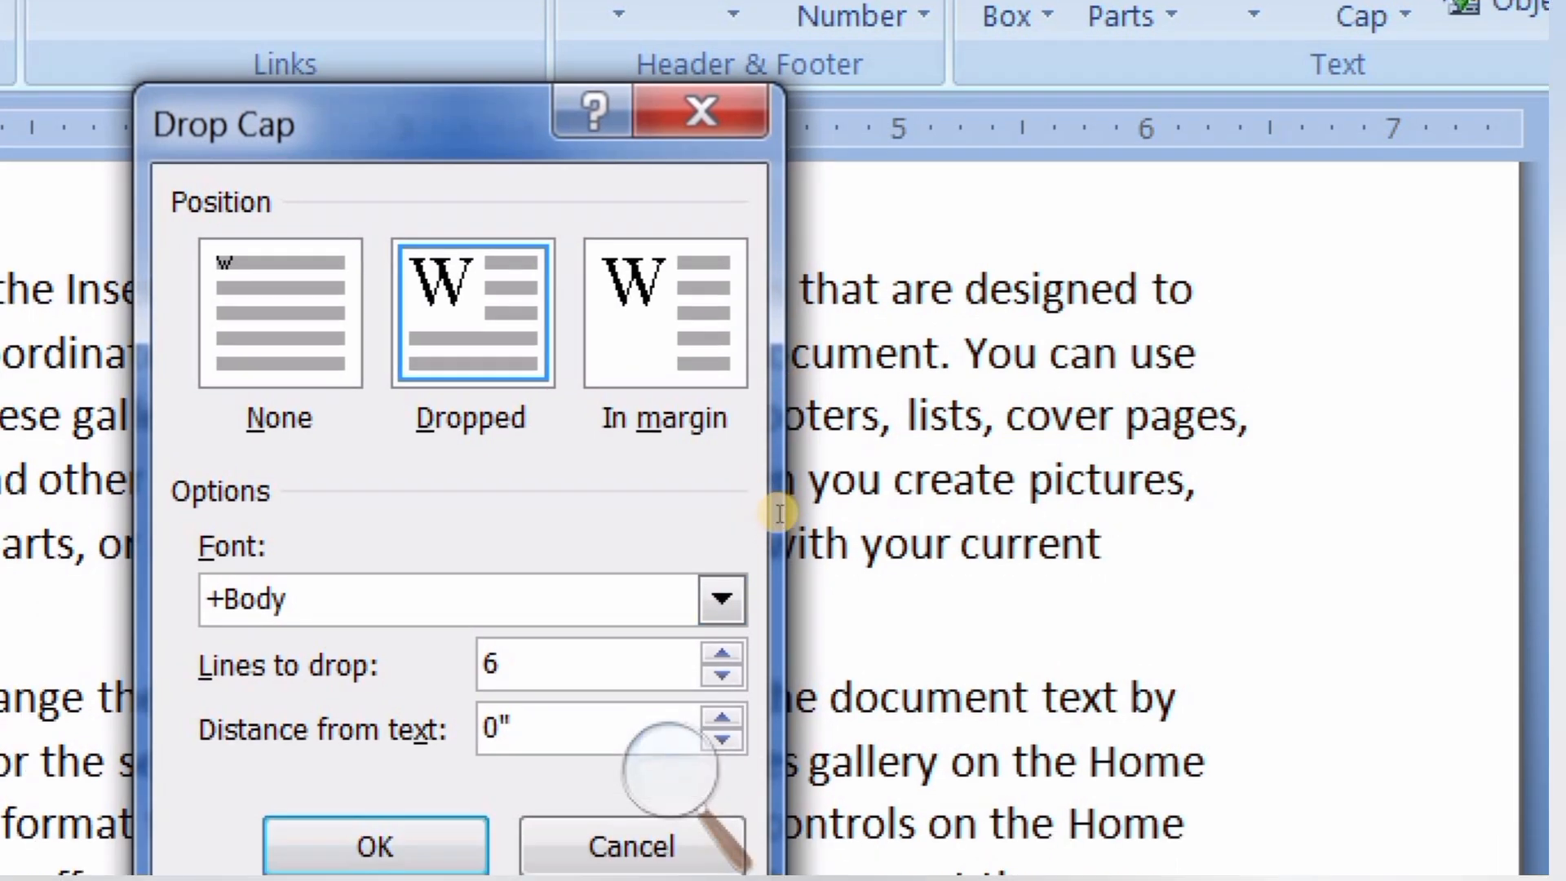
{"action": "key", "text": "Tab"}
{"action": "key", "text": "BackSpace"}
{"action": "key", "text": "BackSpace"}
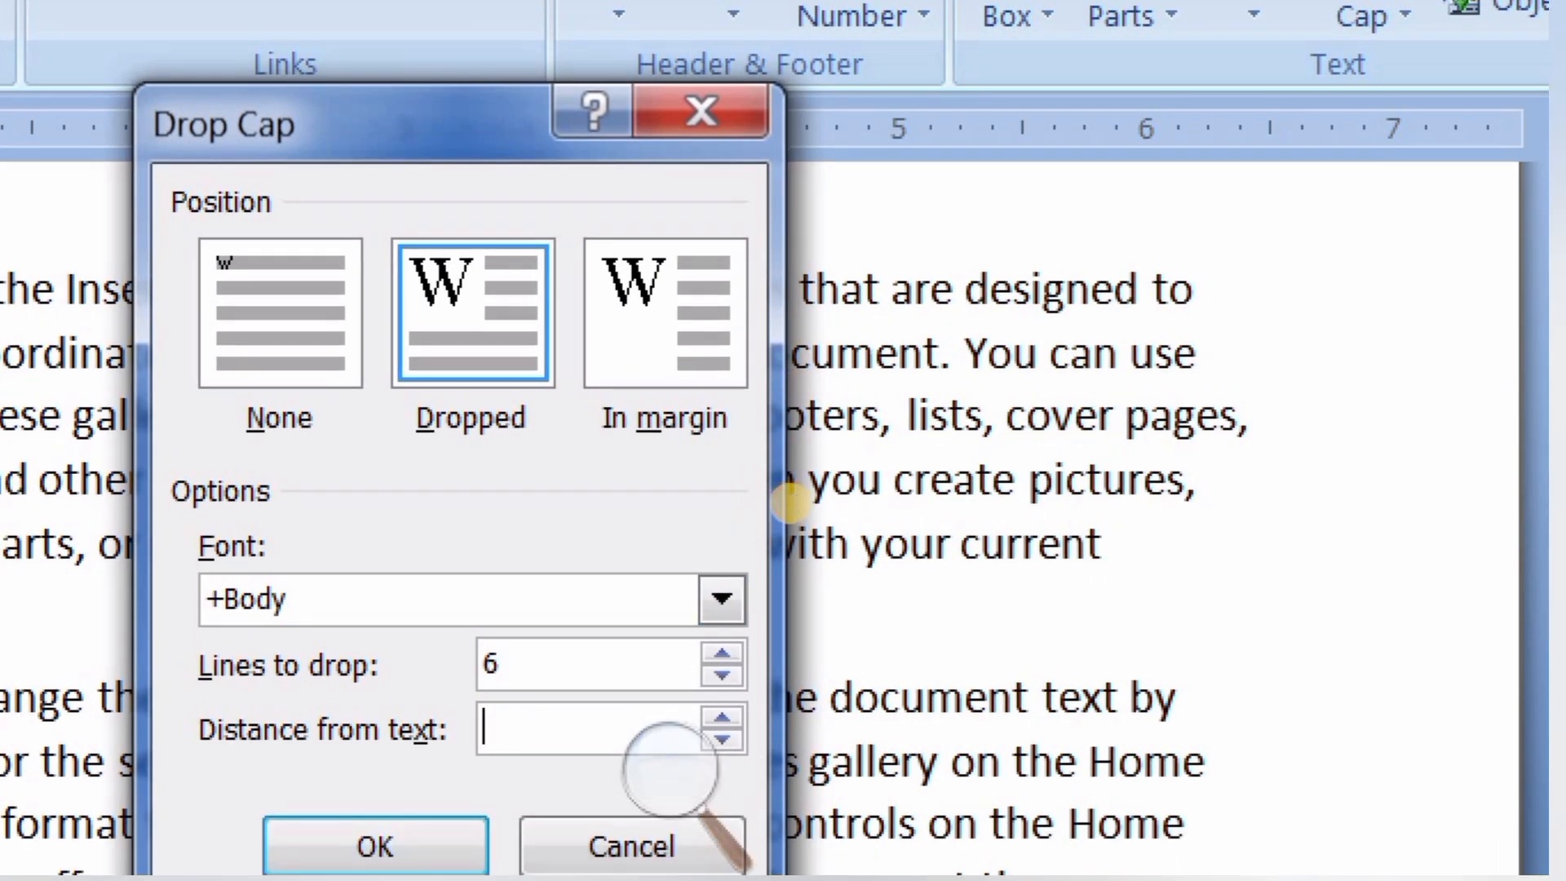
{"action": "type", "text": "7"}
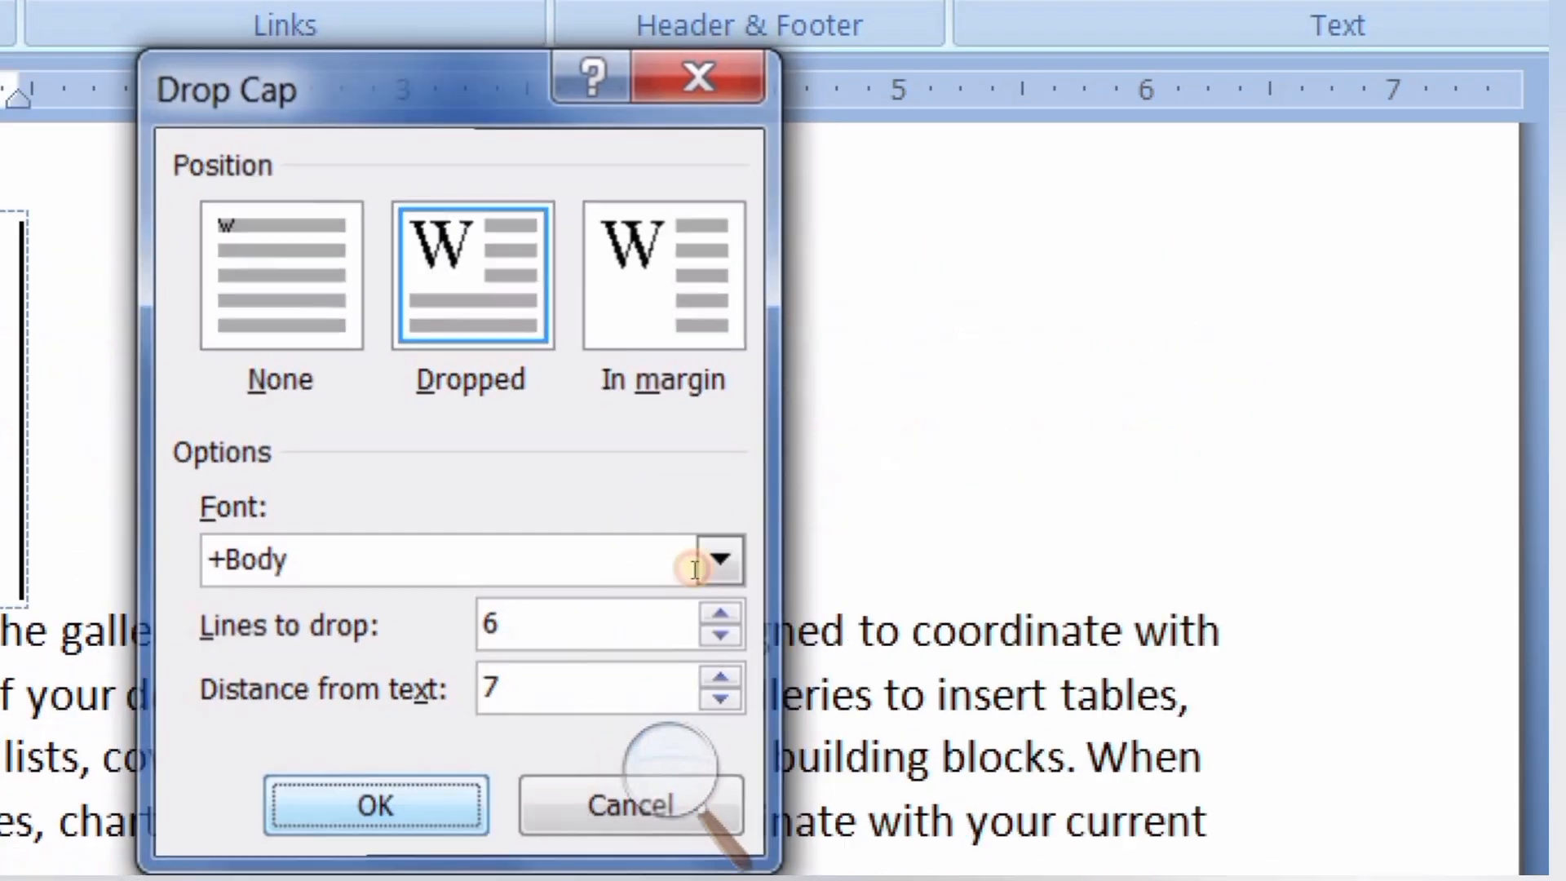
{"action": "key", "text": "Return"}
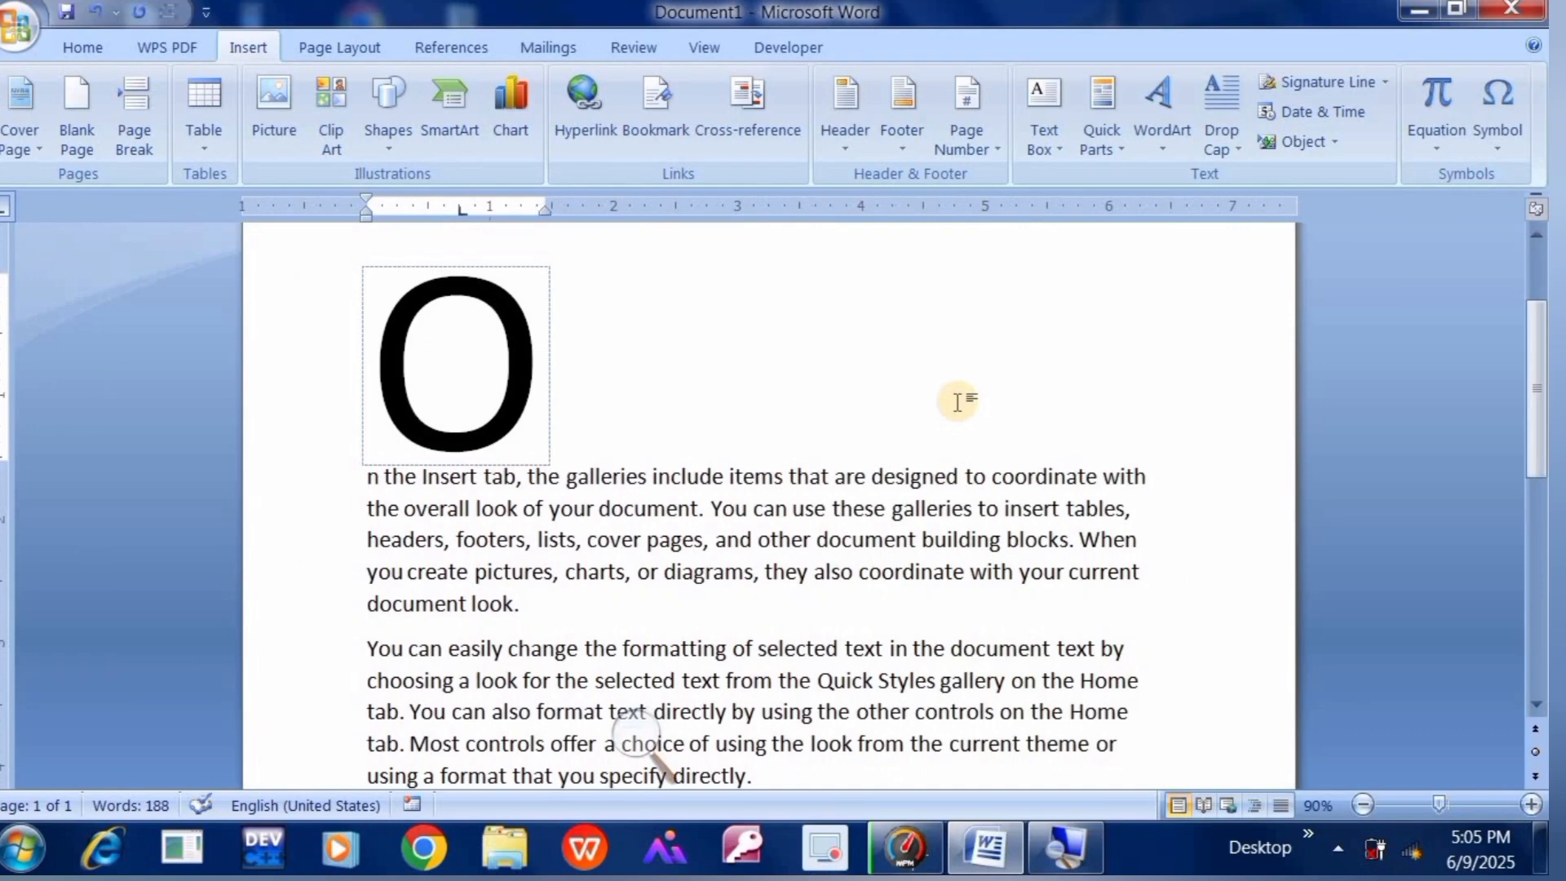
Join the paragraph starting "You can easily change" to the first paragraph and delete the drop cap letter O.
{"action": "left_click", "coordinate": [397, 647]}
{"action": "key", "text": "BackSpace"}
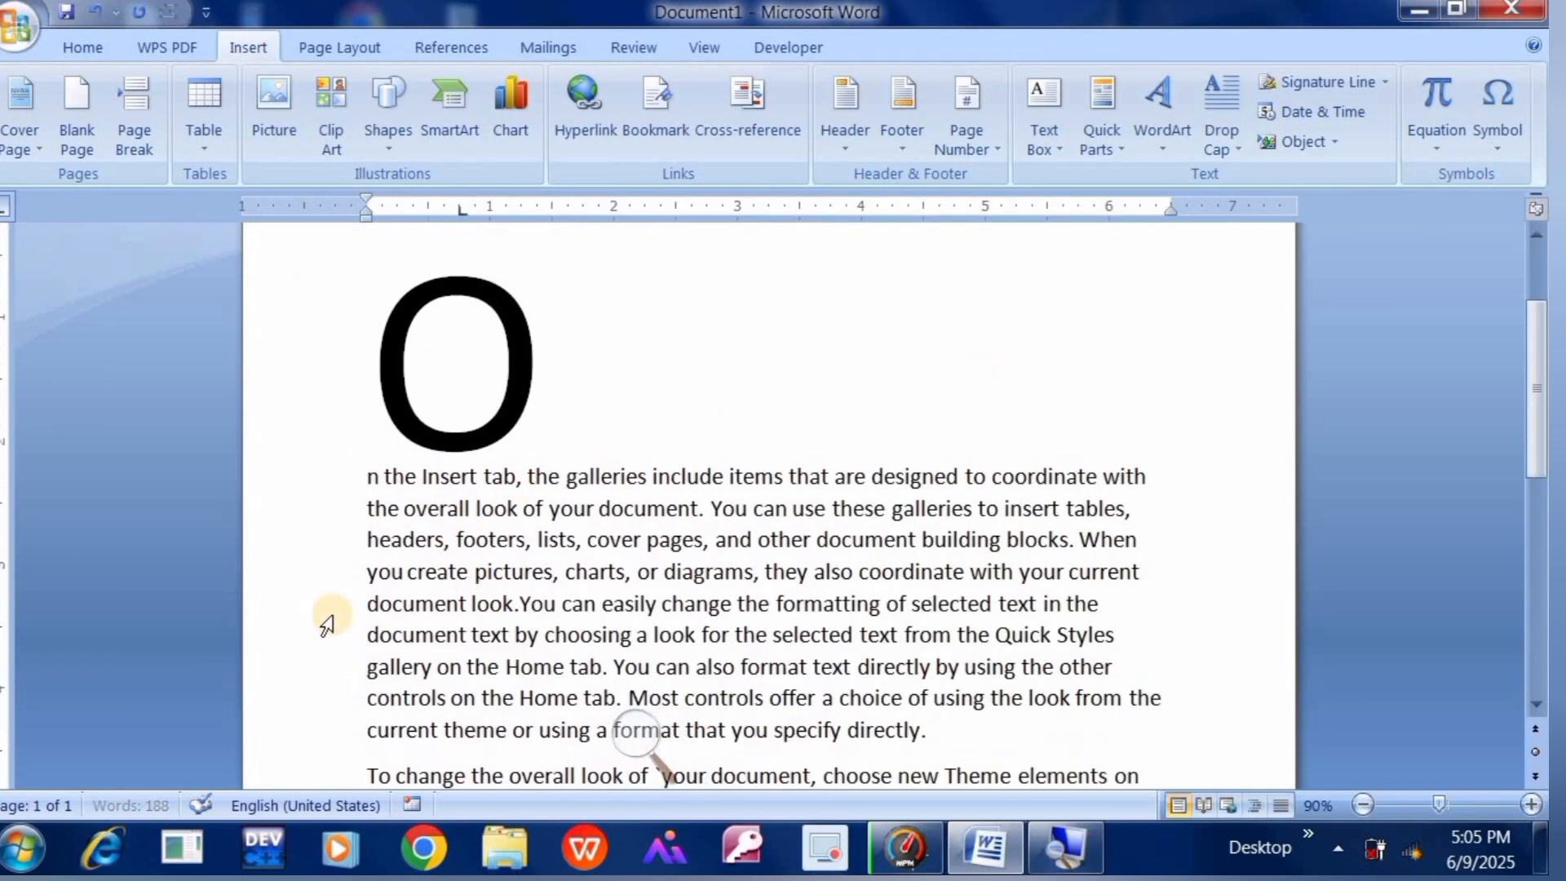
{"action": "left_click", "coordinate": [480, 445]}
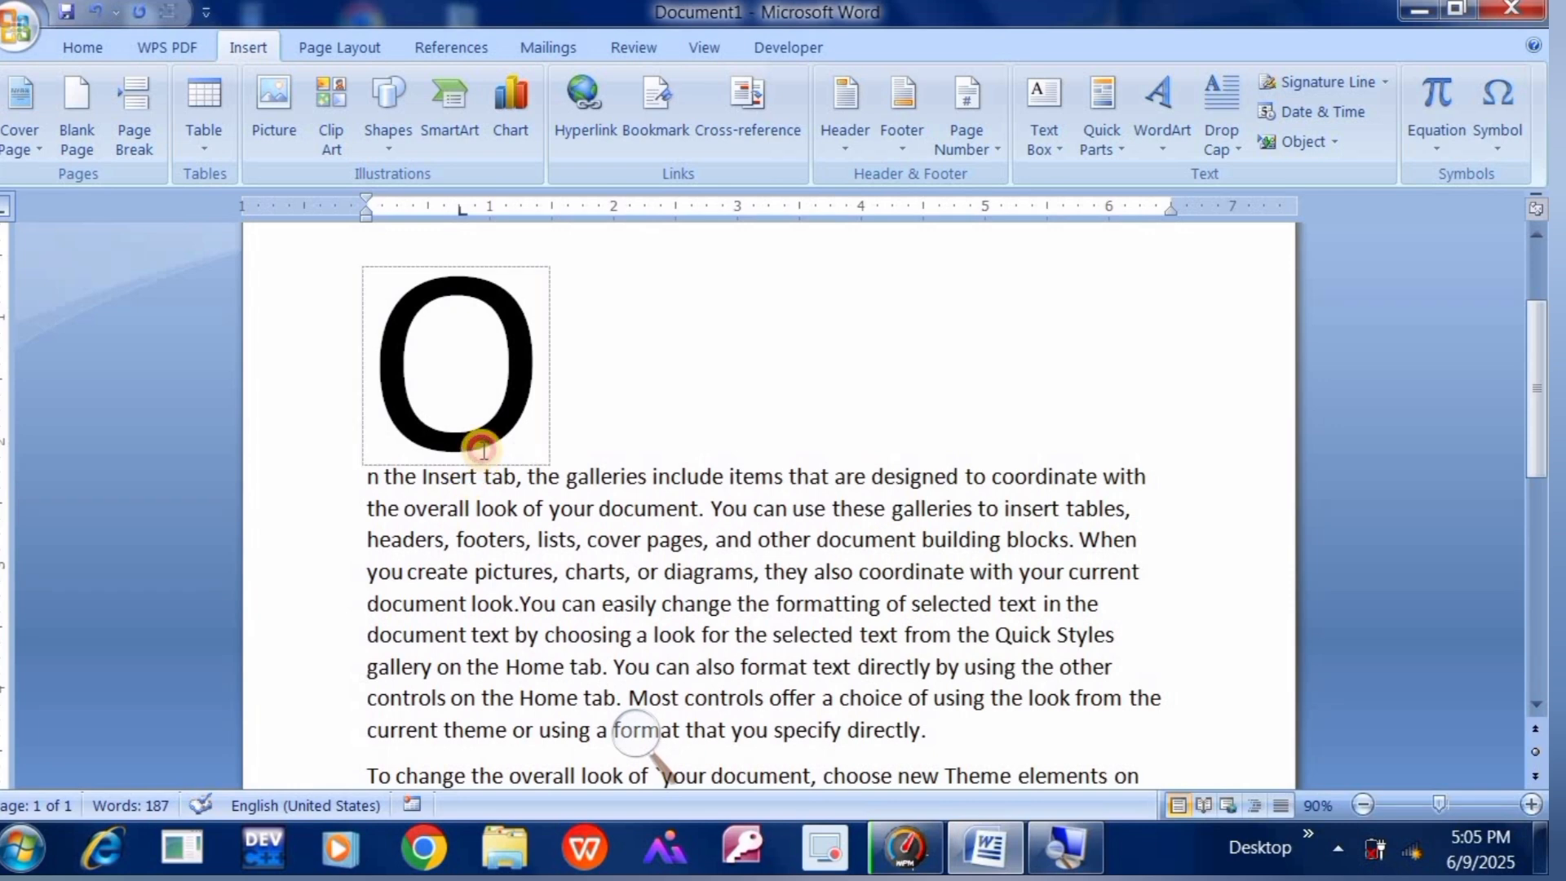
{"action": "key", "text": "BackSpace"}
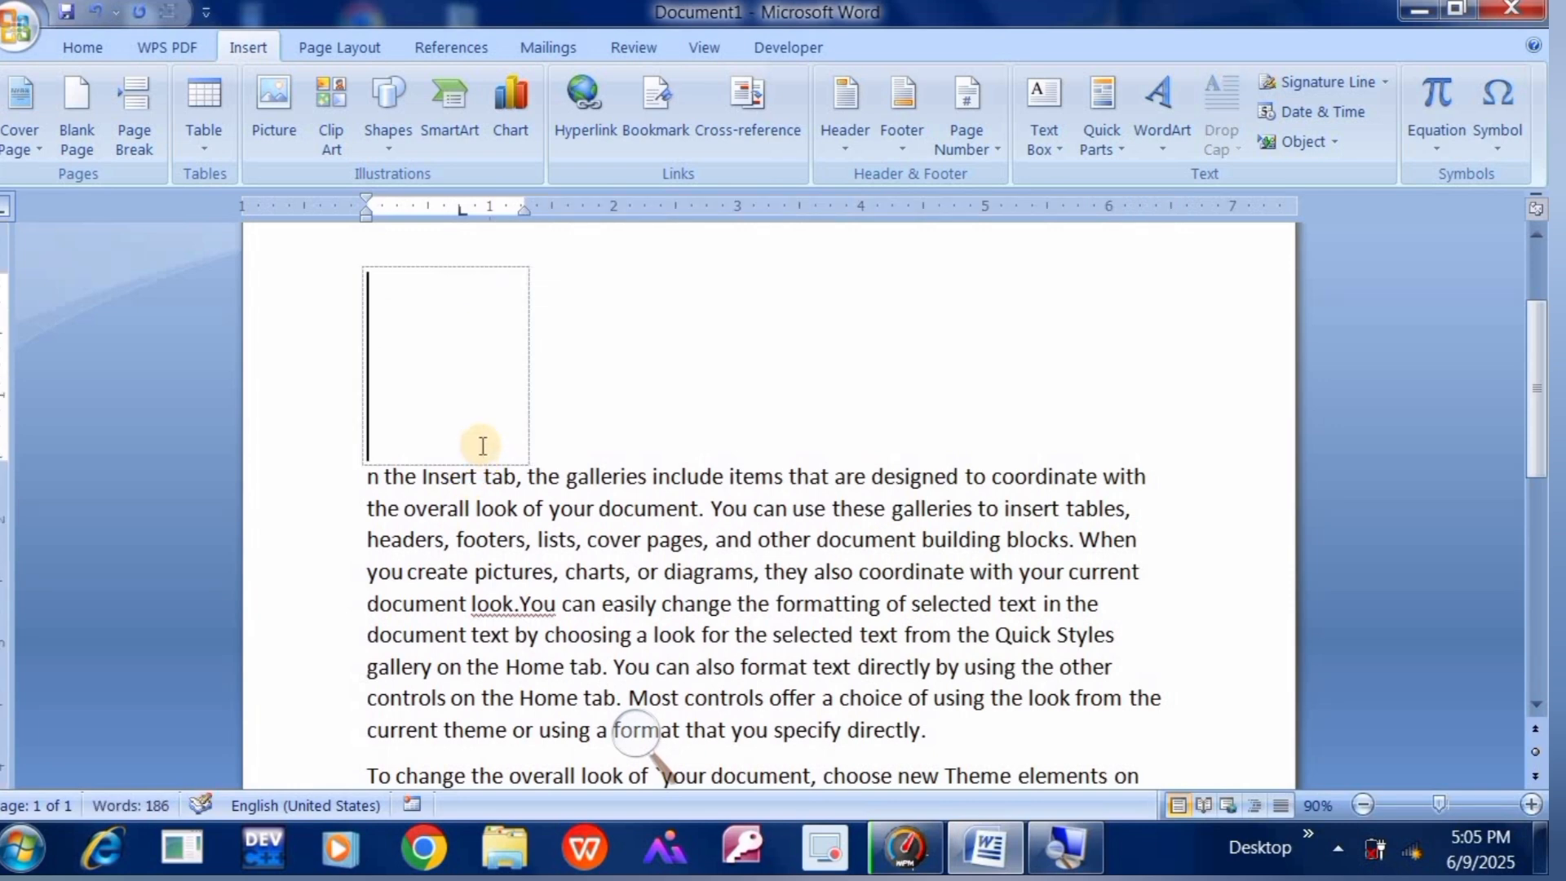
Undo the recent paragraph, drop cap and WordArt edits back to the picture-filled WordArt.
{"action": "key", "text": "ctrl+z"}
{"action": "key", "text": "ctrl+z"}
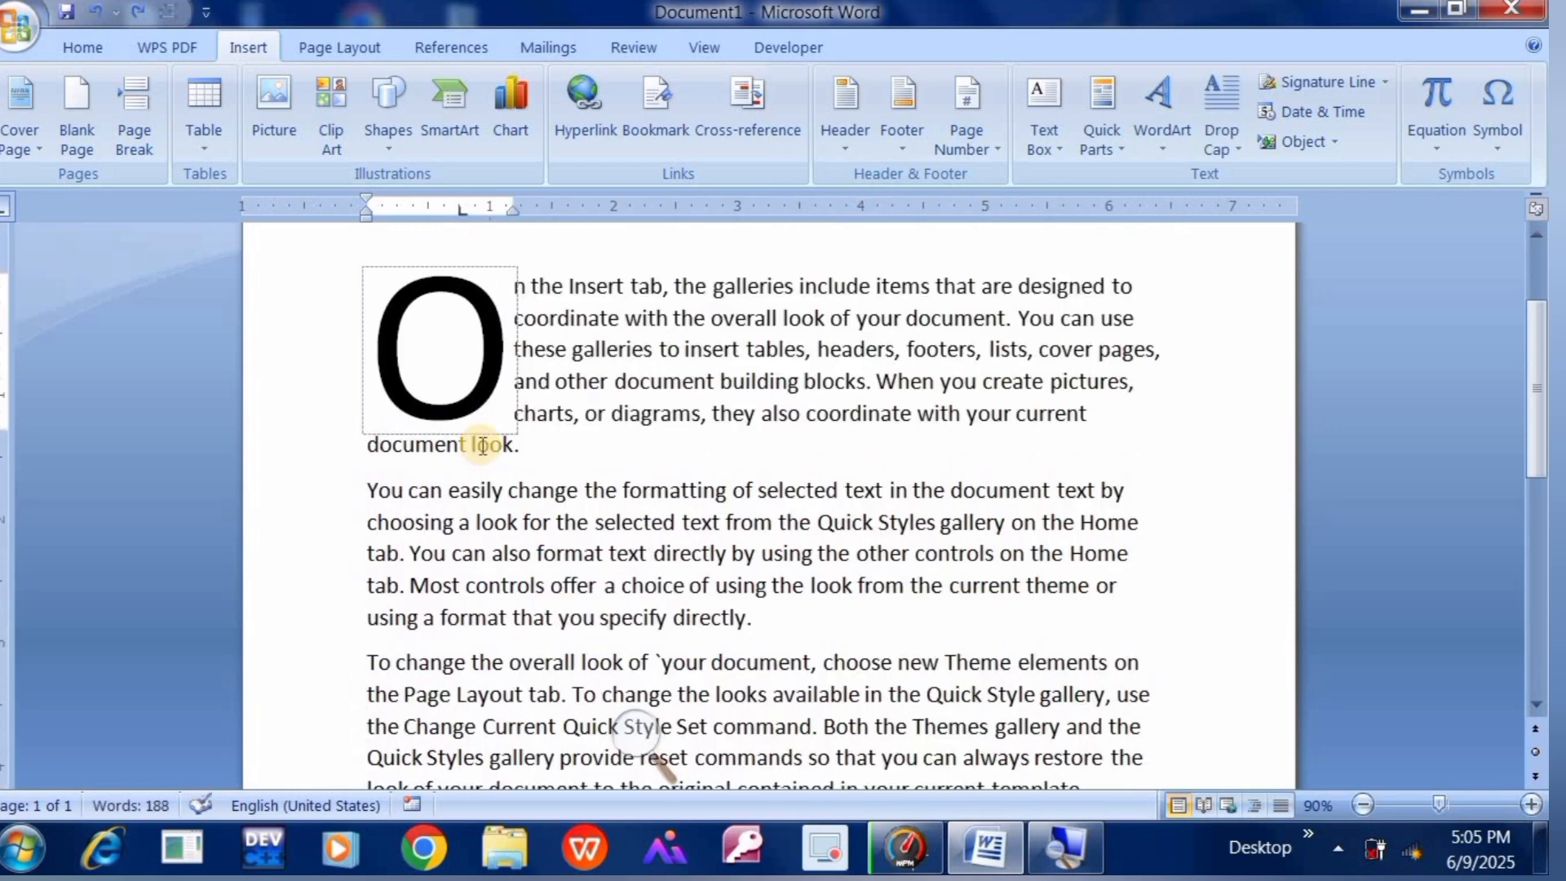
{"action": "key", "text": "ctrl+z"}
{"action": "key", "text": "ctrl+z"}
{"action": "key", "text": "ctrl+z"}
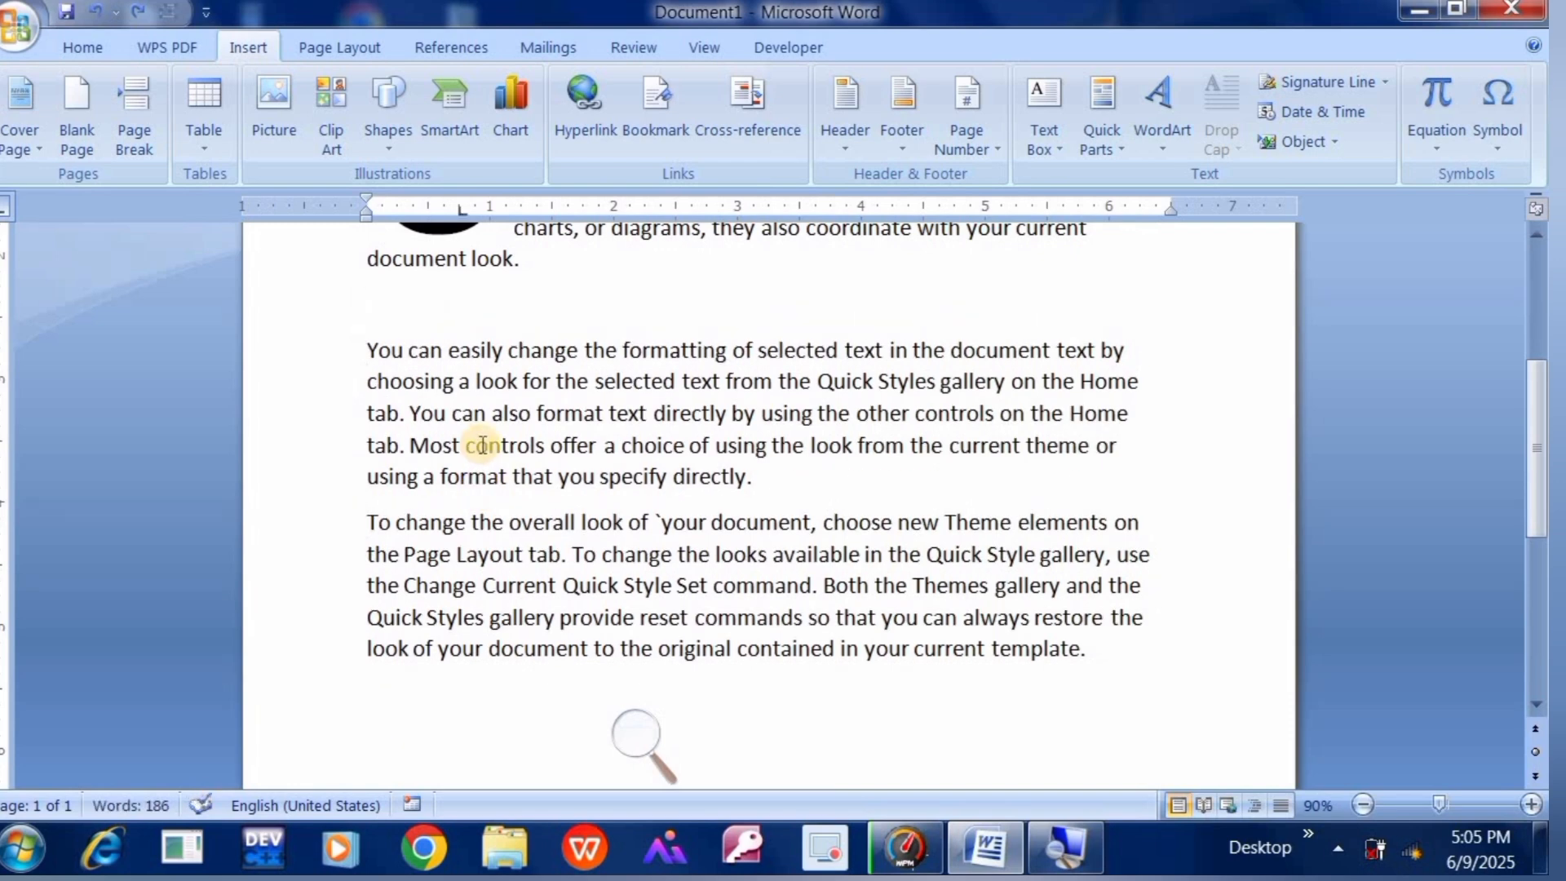
{"action": "key", "text": "ctrl+z"}
{"action": "key", "text": "ctrl+z"}
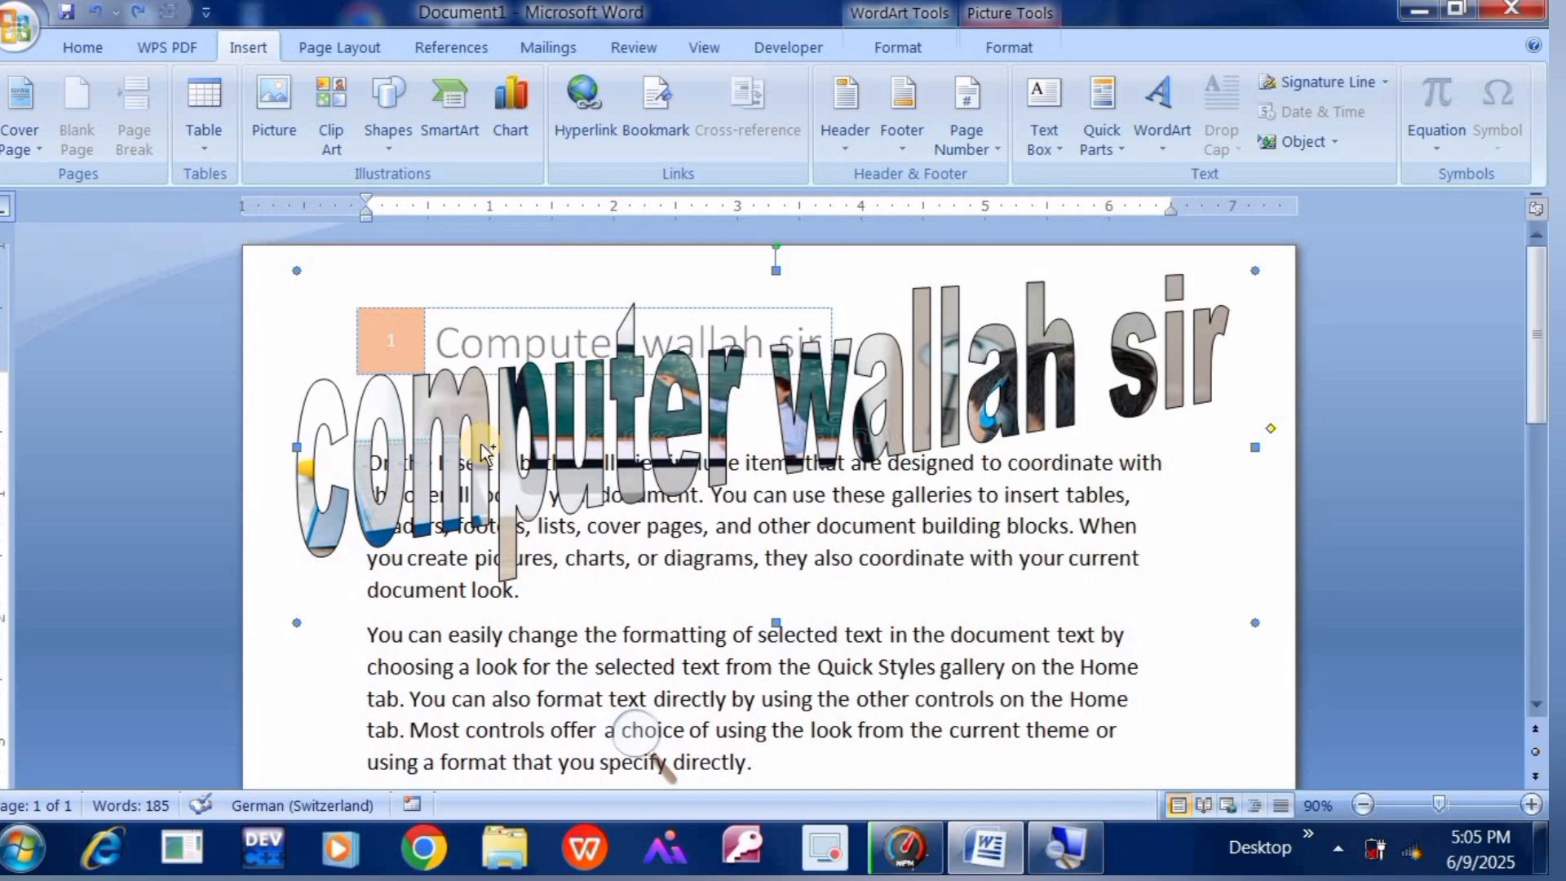
Redo the undone edits up to the joined paragraphs and the deleted drop cap letter.
{"action": "key", "text": "ctrl+z"}
{"action": "key", "text": "ctrl+z"}
{"action": "key", "text": "ctrl+z"}
{"action": "key", "text": "ctrl+z"}
{"action": "key", "text": "ctrl+z"}
{"action": "key", "text": "ctrl+z"}
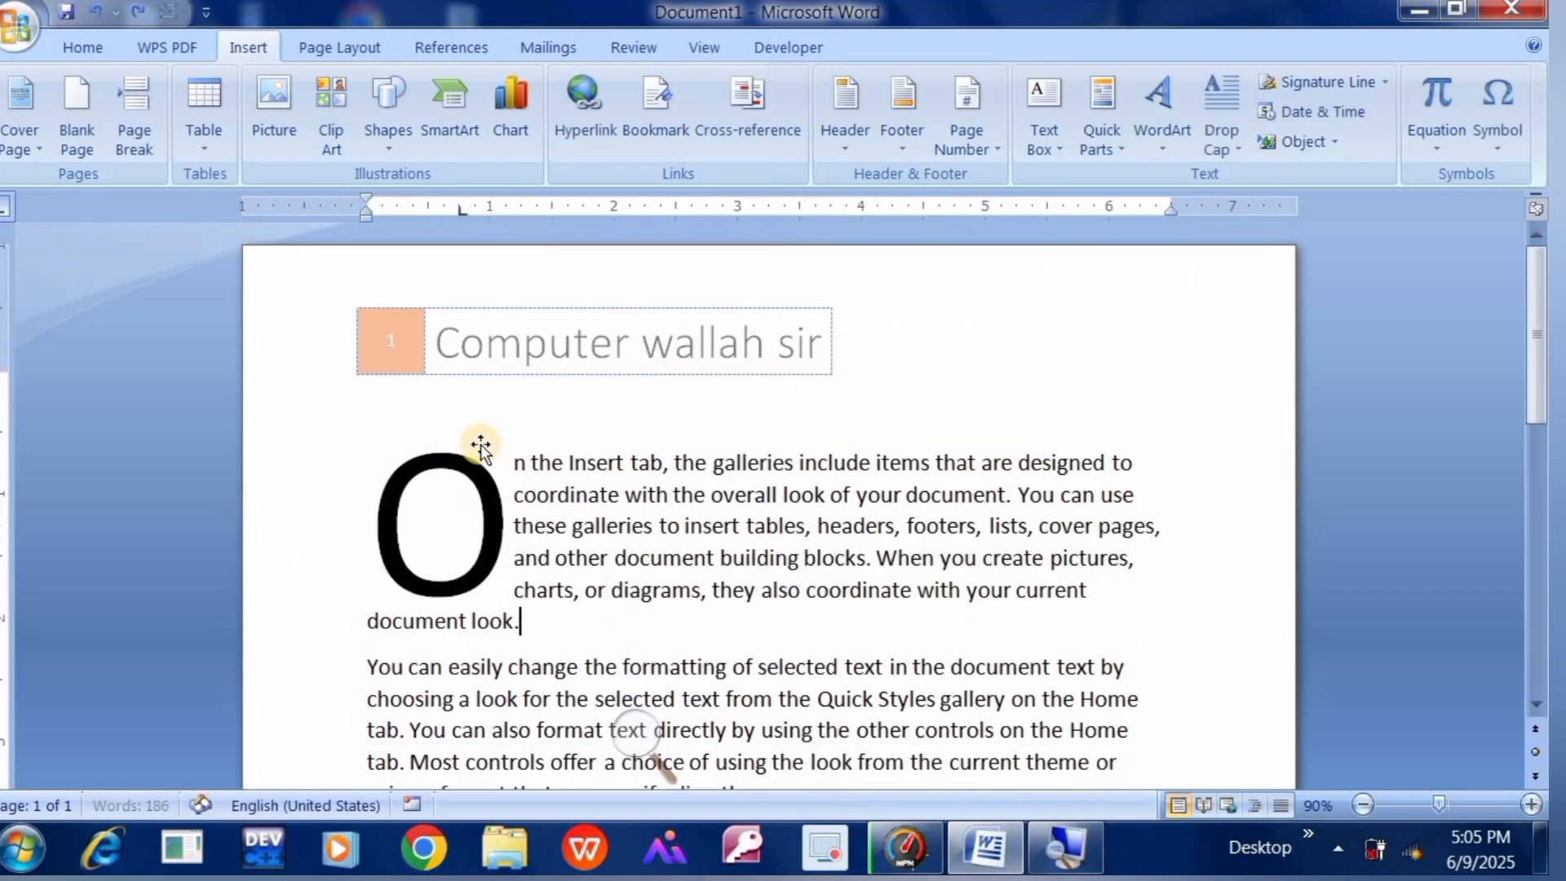
{"action": "key", "text": "ctrl+z"}
{"action": "key", "text": "ctrl+z"}
{"action": "key", "text": "ctrl+z"}
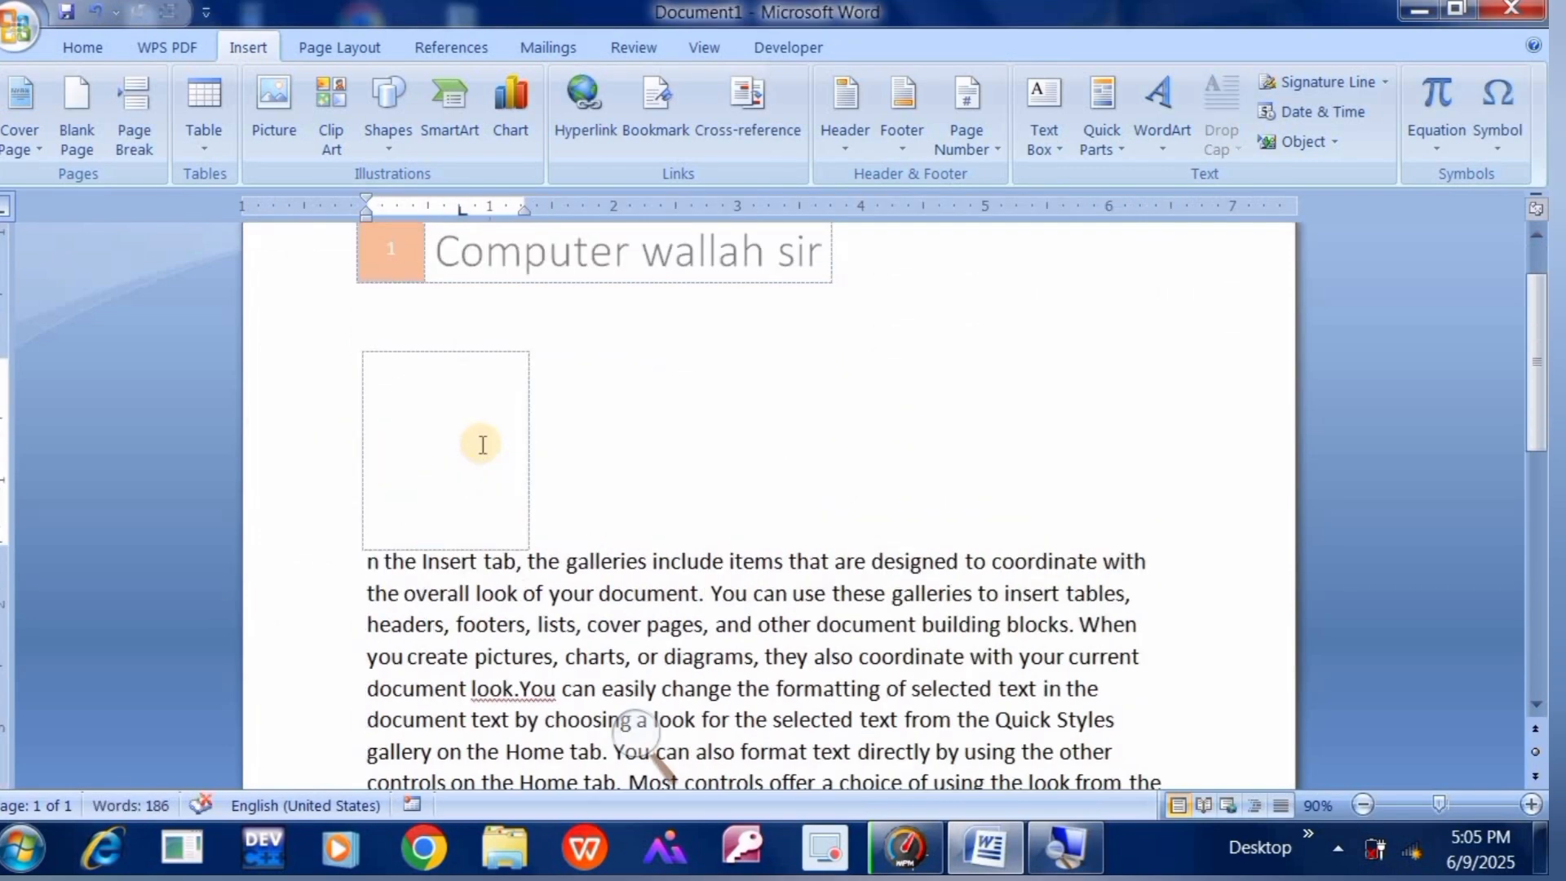
Insert a signature line with the suggested signer's name and the title MANGER, keeping the sign date option on.
{"action": "scroll", "coordinate": [482, 445], "scroll_direction": "down", "scroll_amount": 4}
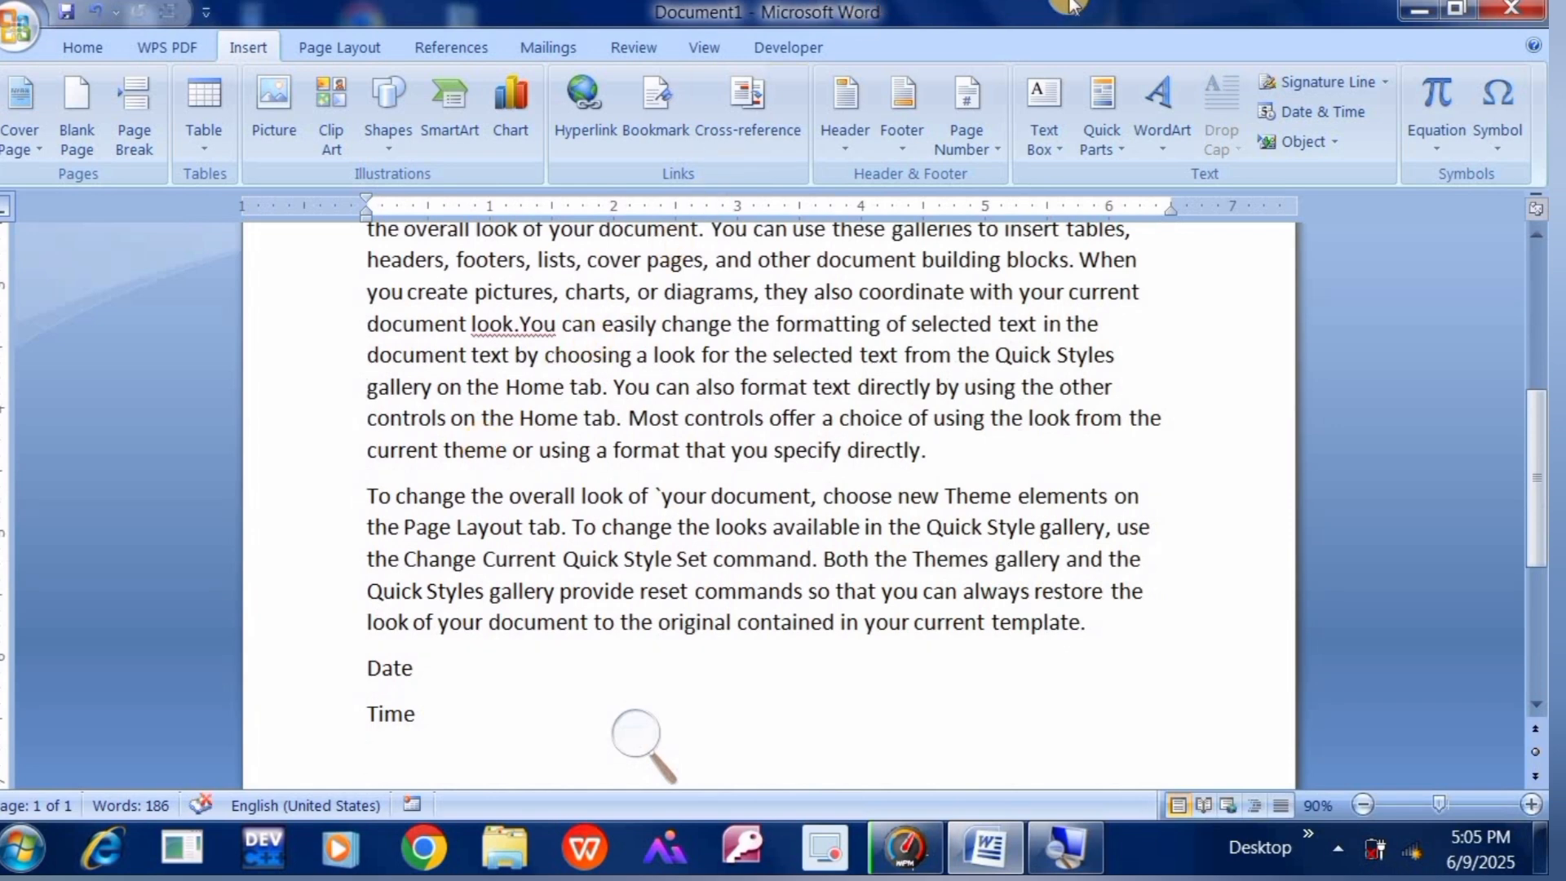
{"action": "left_click", "coordinate": [1331, 81]}
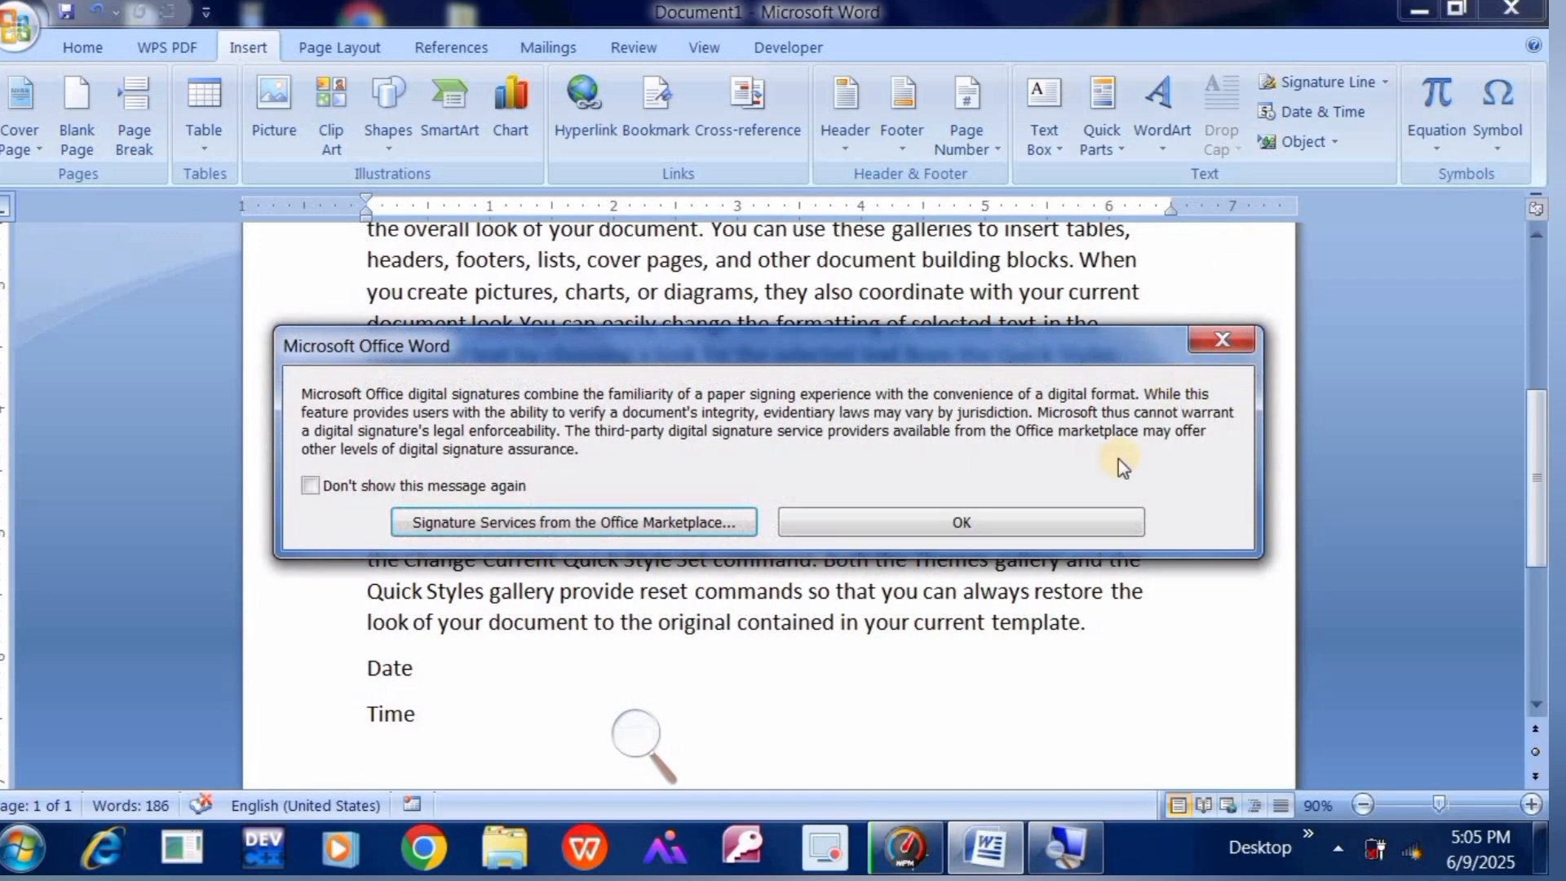
{"action": "left_click", "coordinate": [954, 522]}
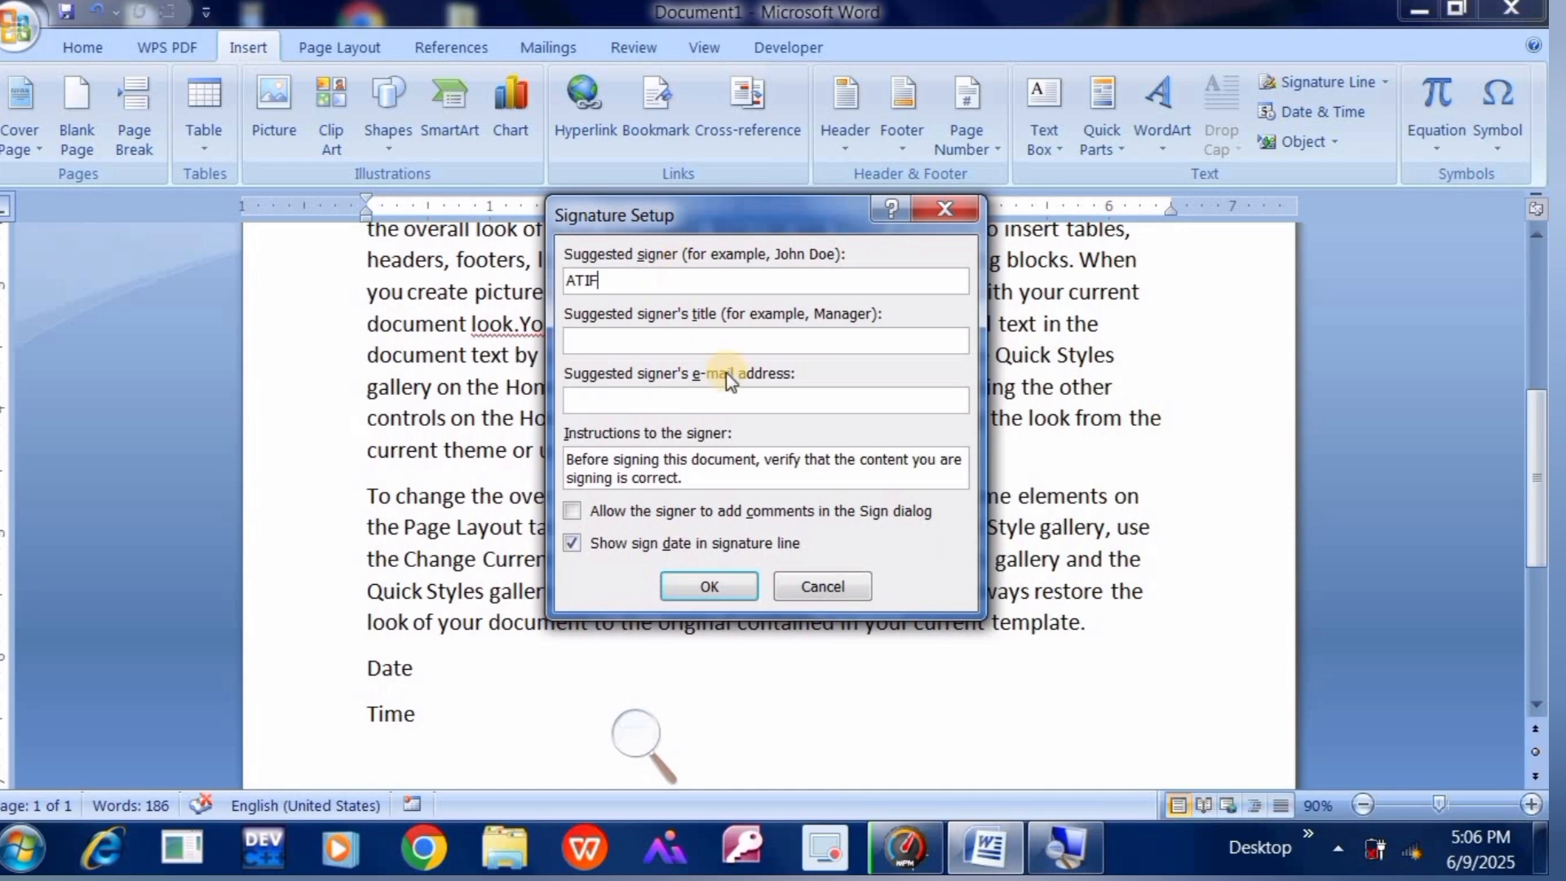
{"action": "left_click", "coordinate": [676, 337]}
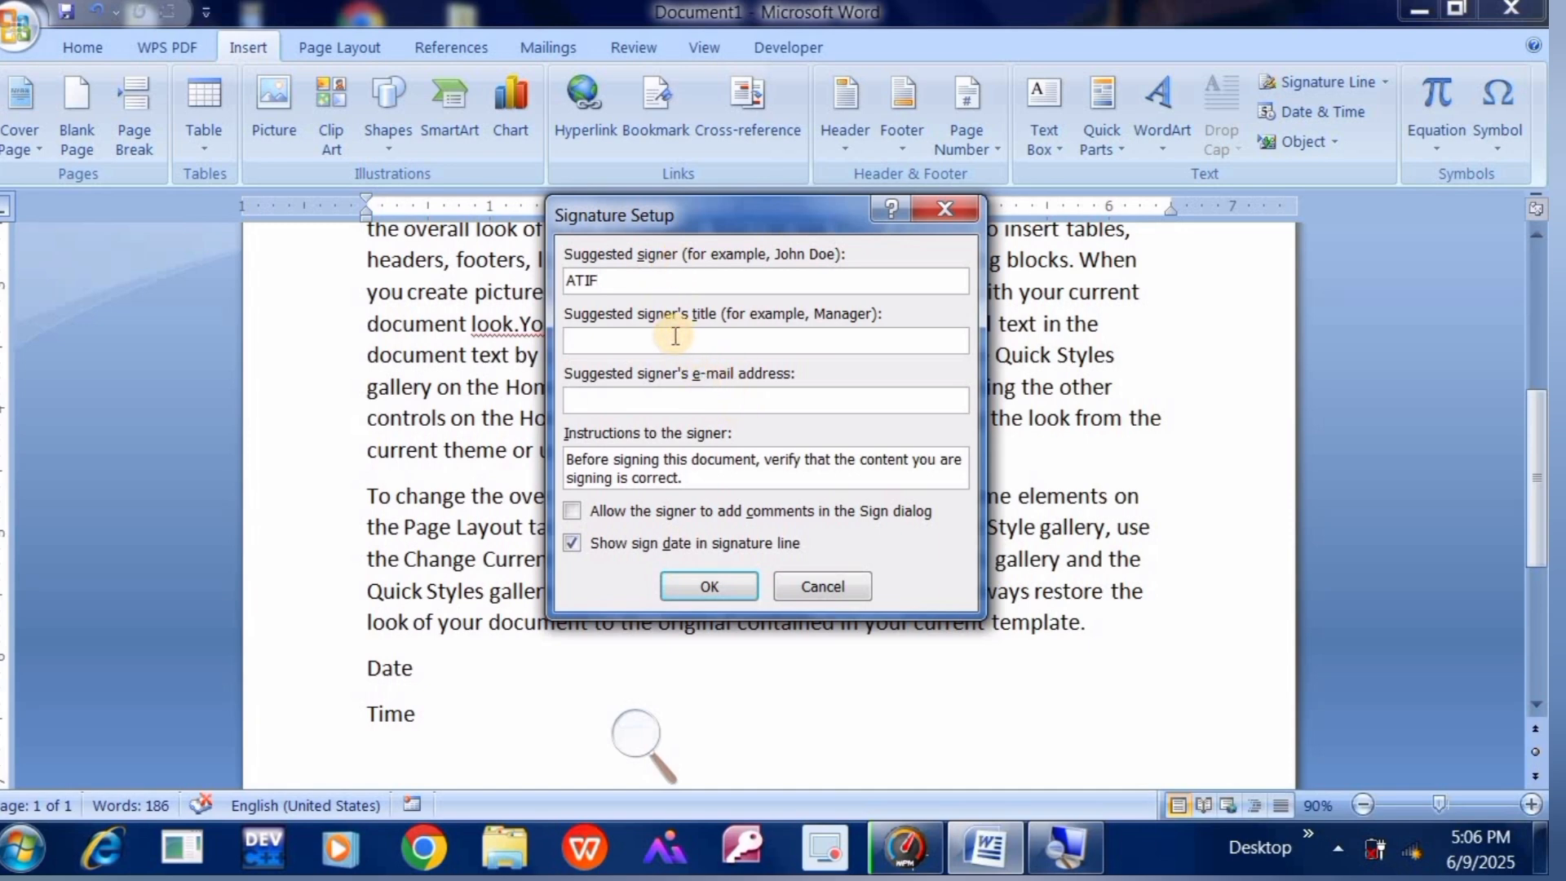
{"action": "left_click", "coordinate": [631, 280]}
{"action": "key", "text": "BackSpace"}
{"action": "key", "text": "BackSpace"}
{"action": "left_click", "coordinate": [635, 340]}
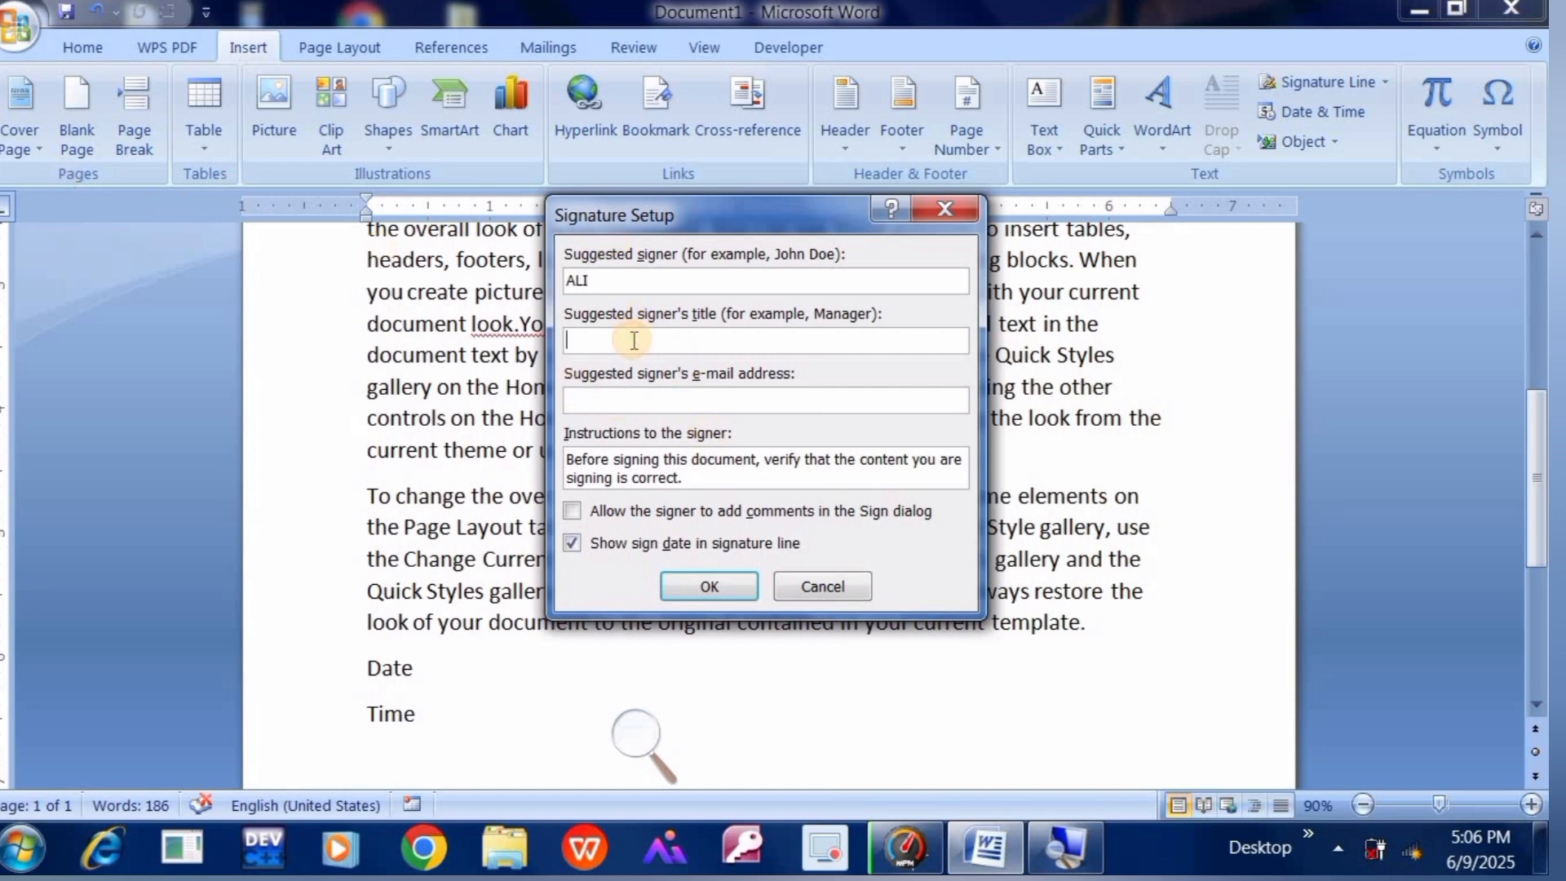
{"action": "type", "text": "MANGER"}
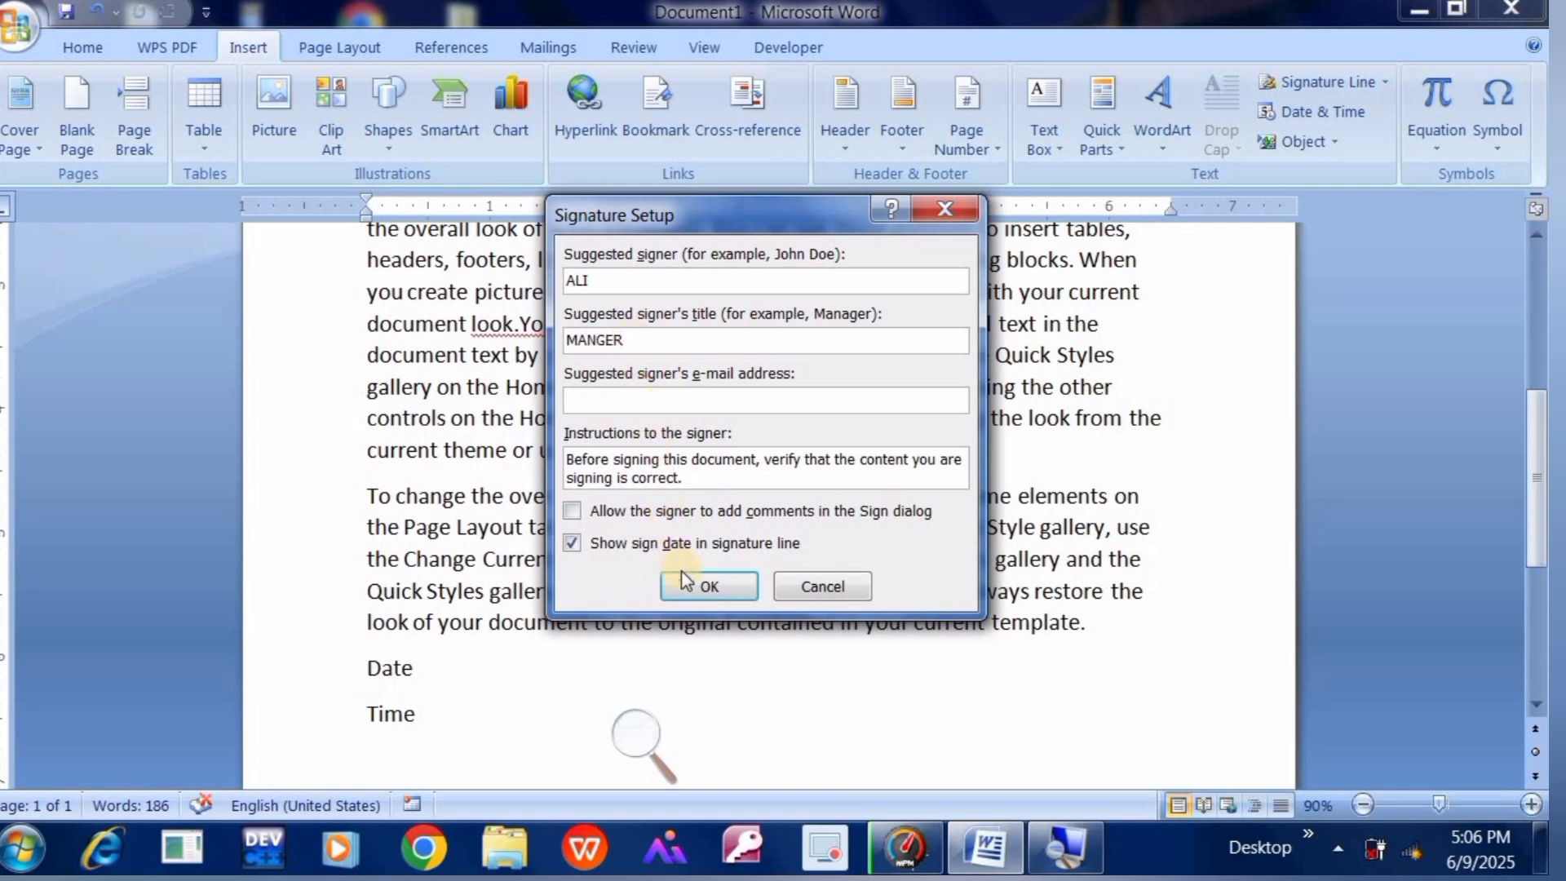
{"action": "left_click", "coordinate": [693, 600]}
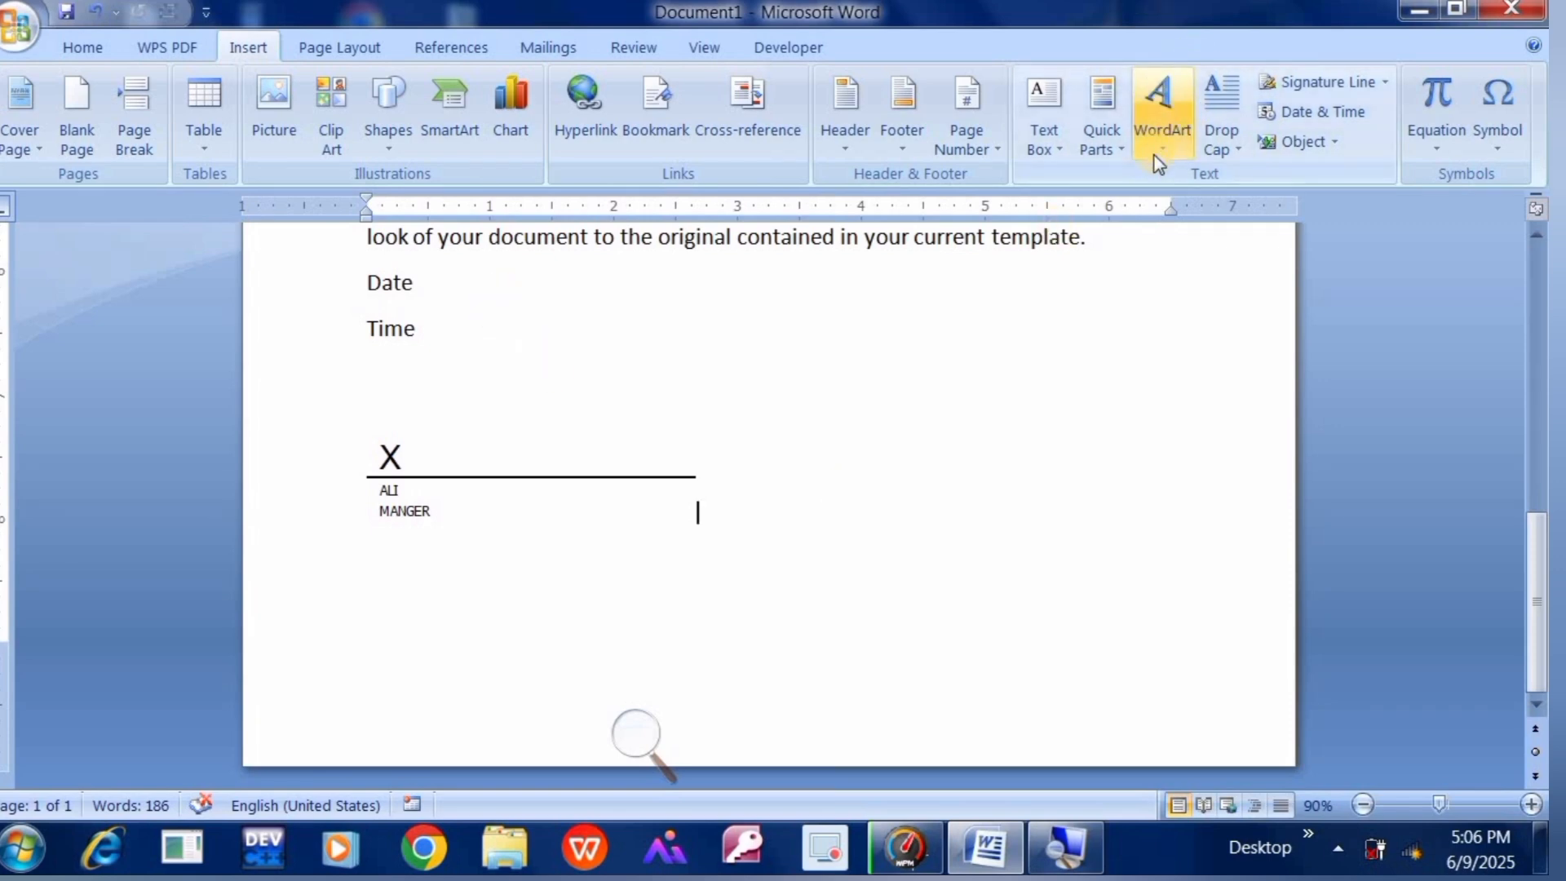
Insert the current date after the word Date in the "Monday, June 09, 2025" format.
{"action": "left_click", "coordinate": [437, 283]}
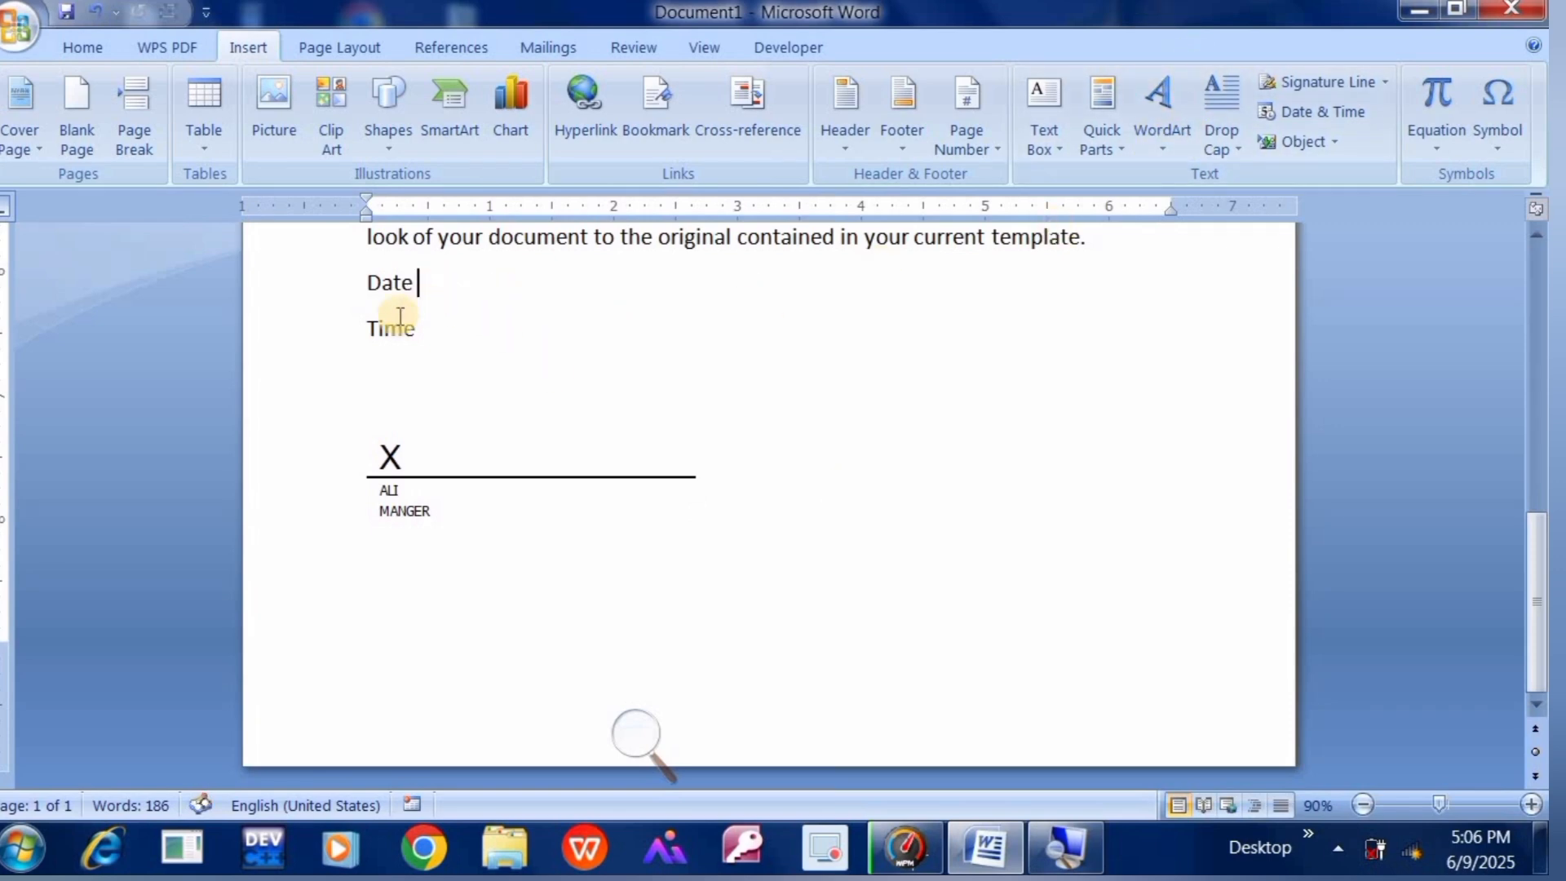
{"action": "left_click", "coordinate": [1316, 121]}
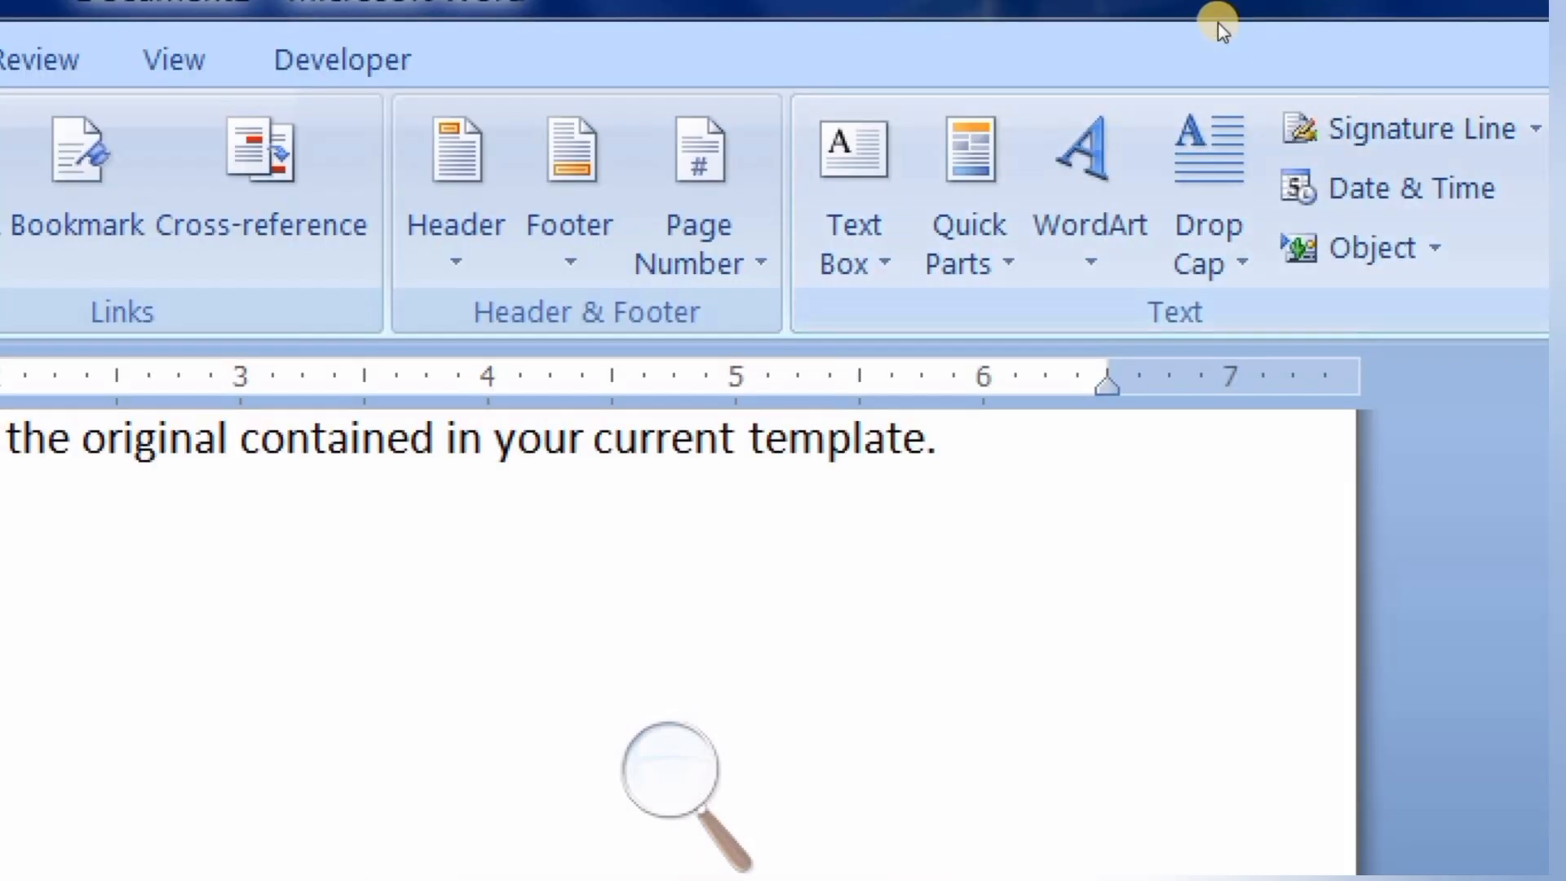
{"action": "left_click", "coordinate": [1335, 124]}
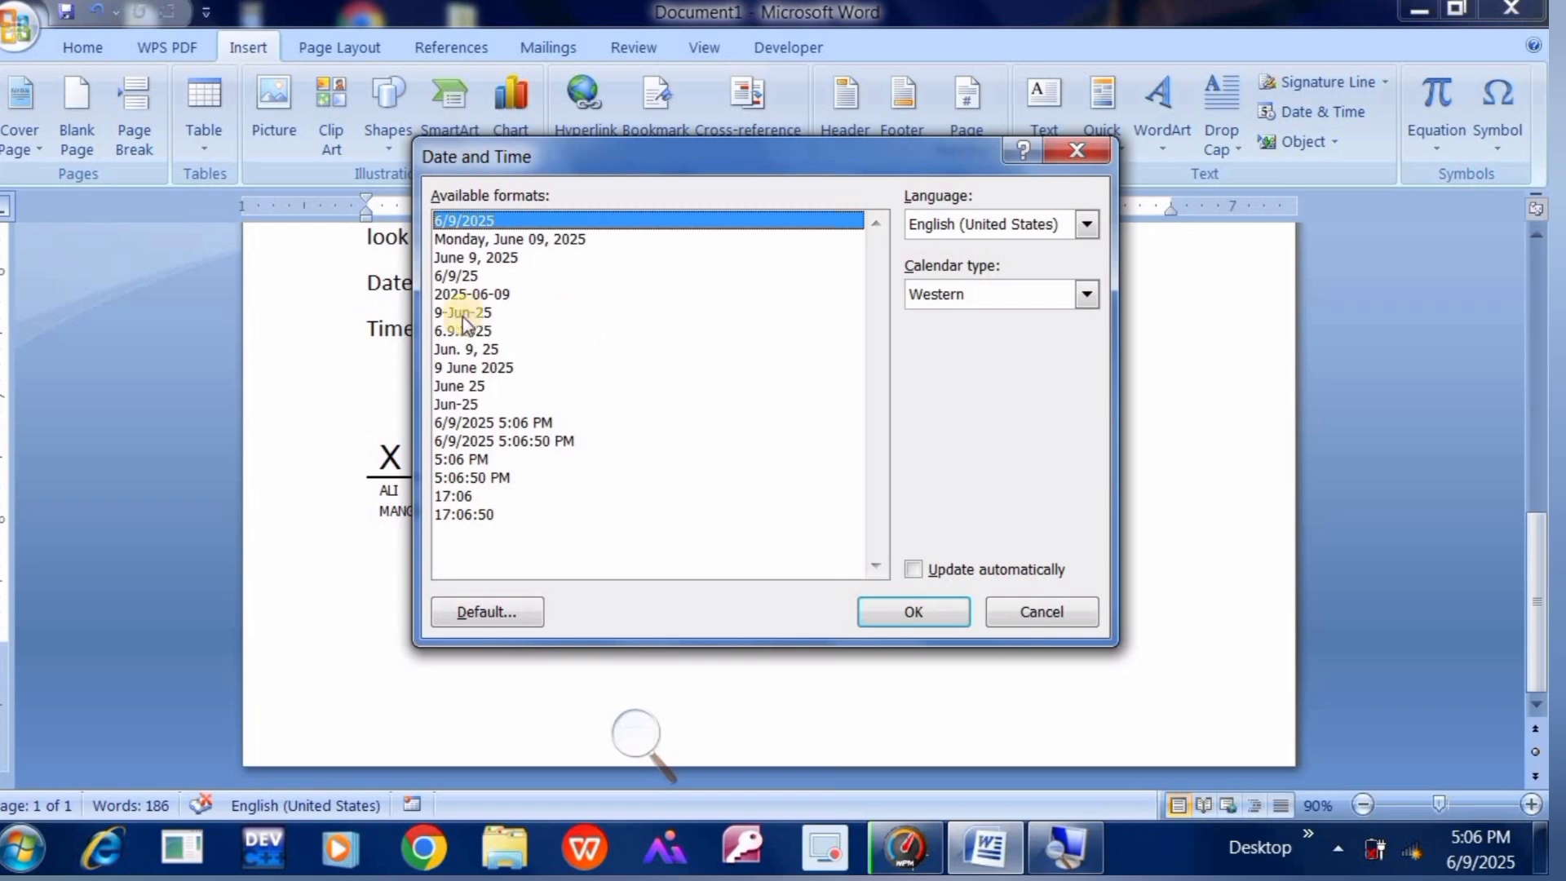
{"action": "left_click", "coordinate": [478, 245]}
{"action": "left_click", "coordinate": [482, 262]}
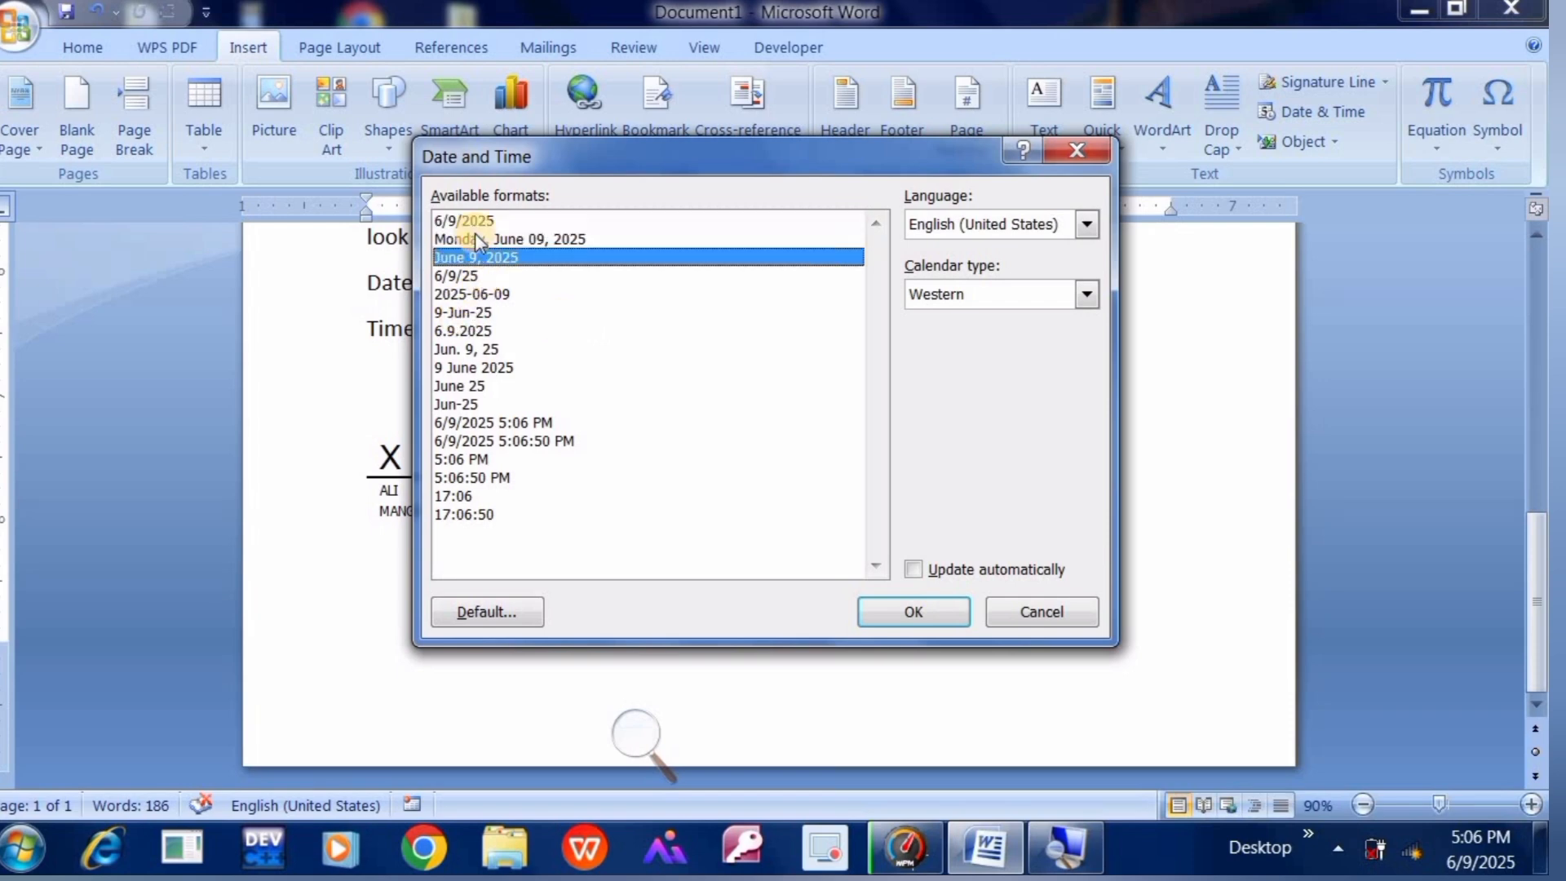
{"action": "left_click", "coordinate": [475, 238]}
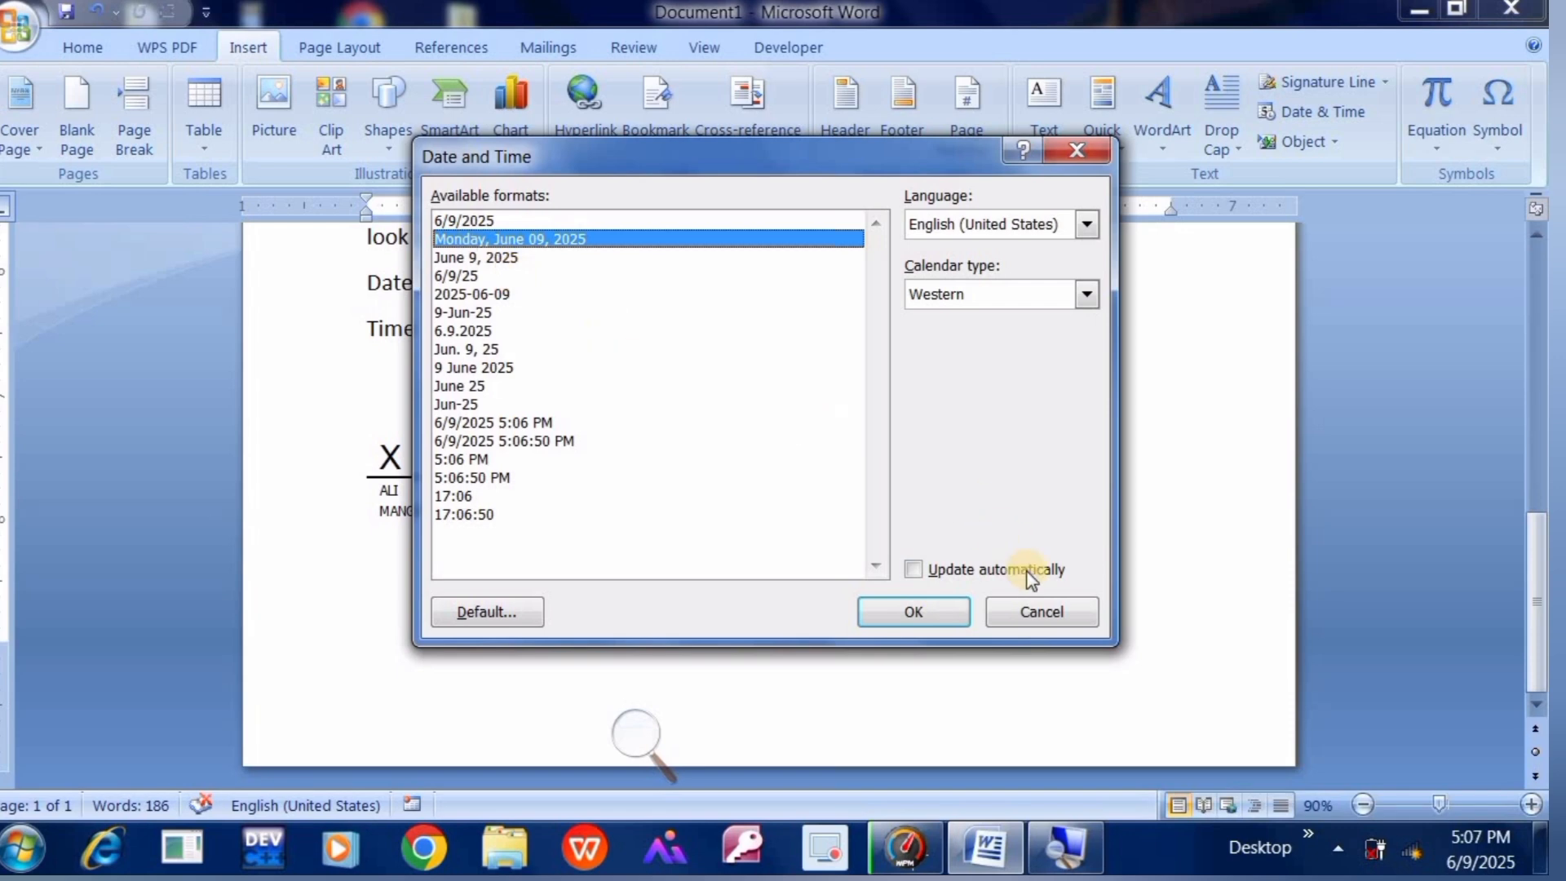
{"action": "left_click", "coordinate": [943, 610]}
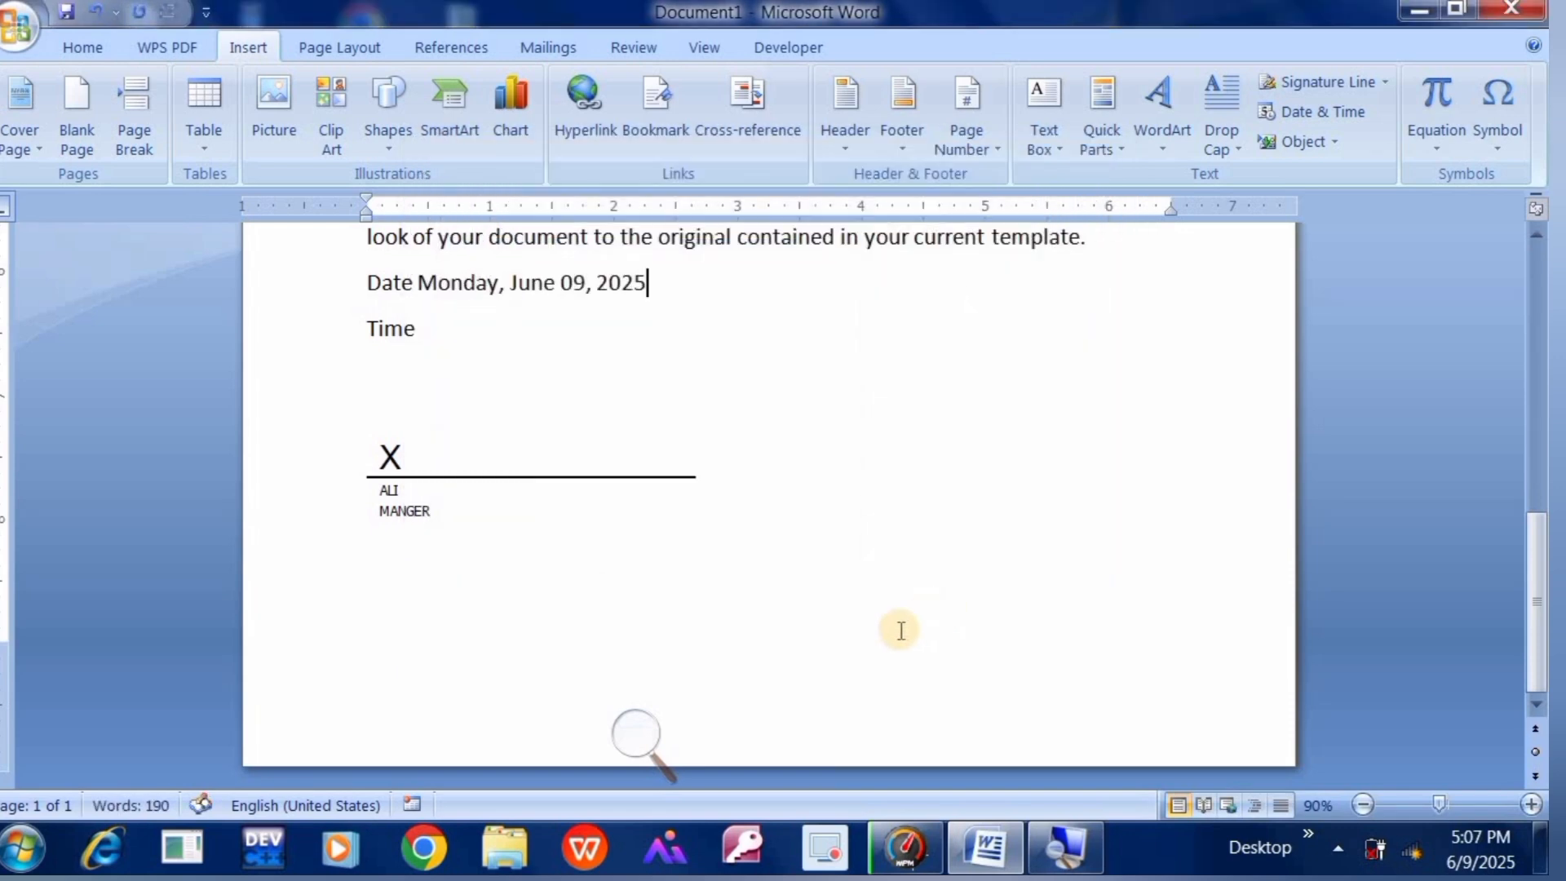
Add a colon between the word Date and the inserted date.
{"action": "left_click", "coordinate": [418, 286]}
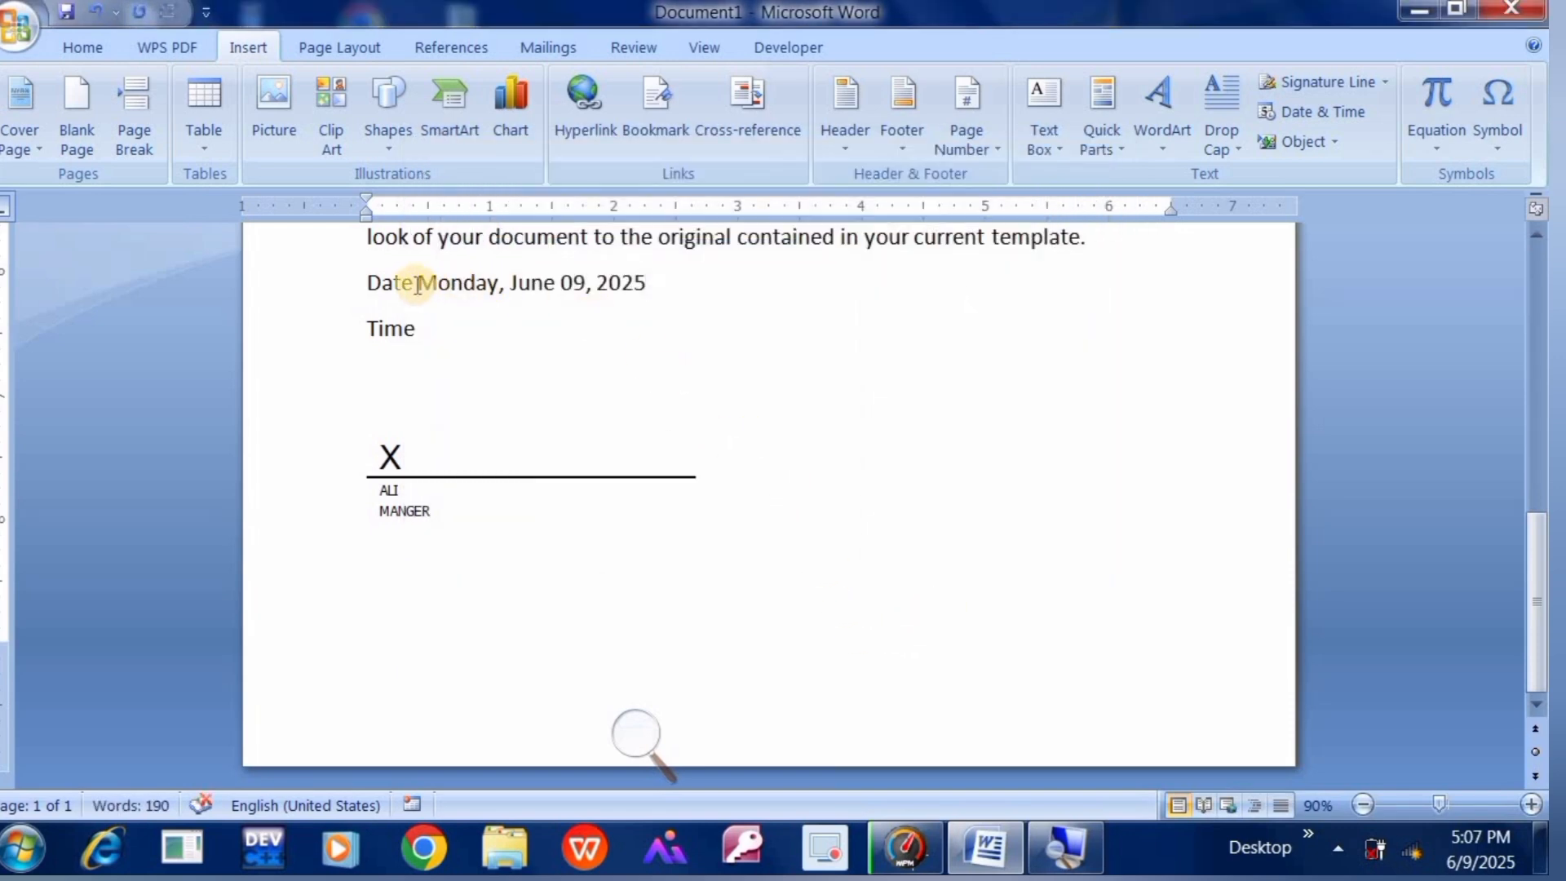
{"action": "type", "text": ":"}
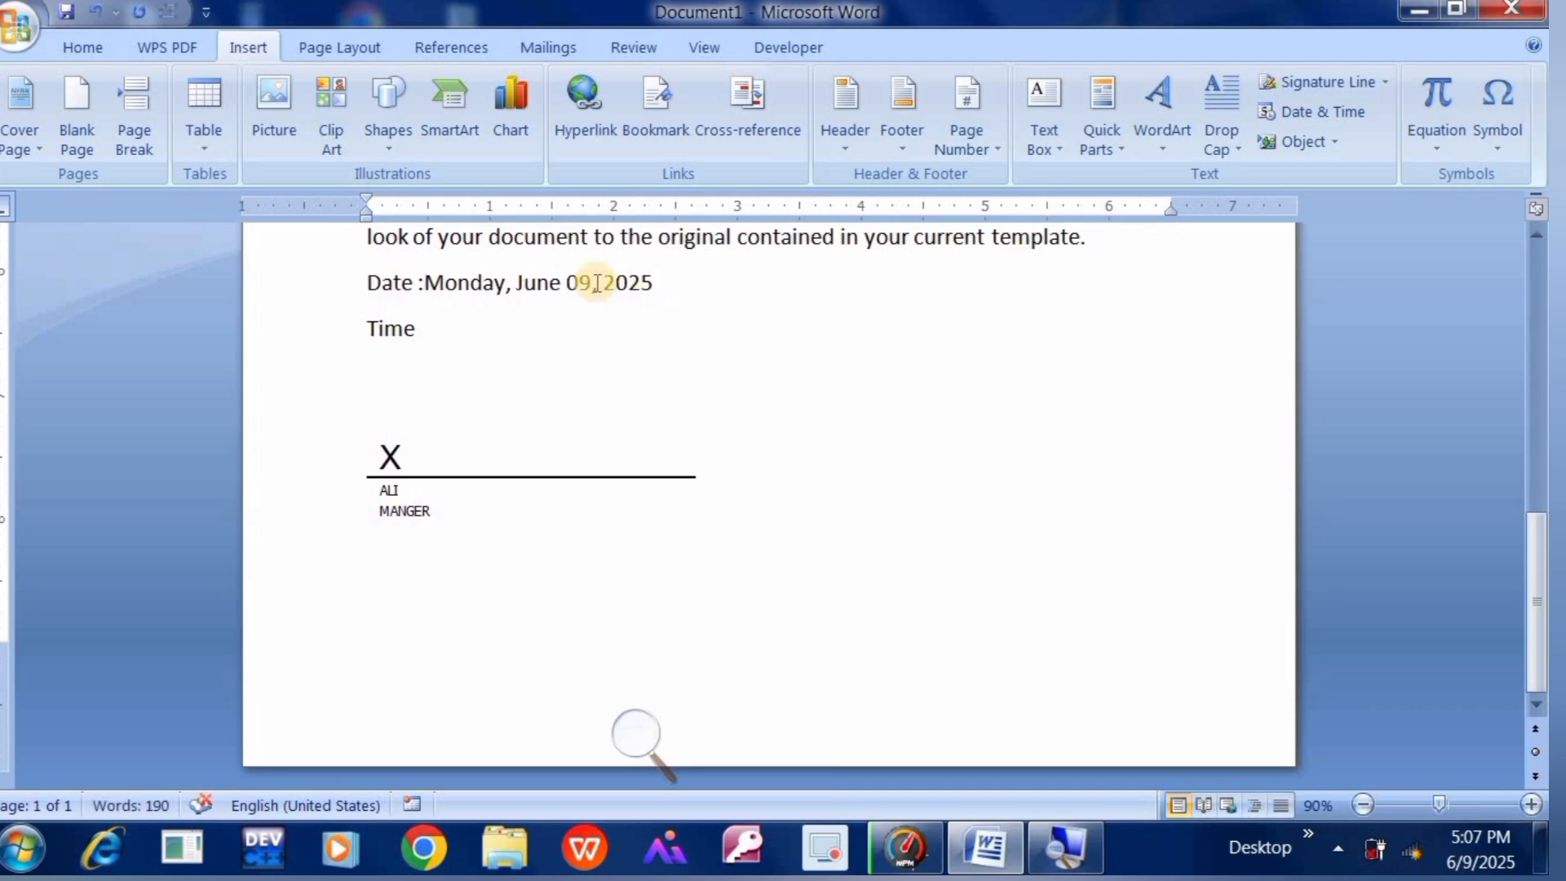
{"action": "left_click", "coordinate": [655, 283]}
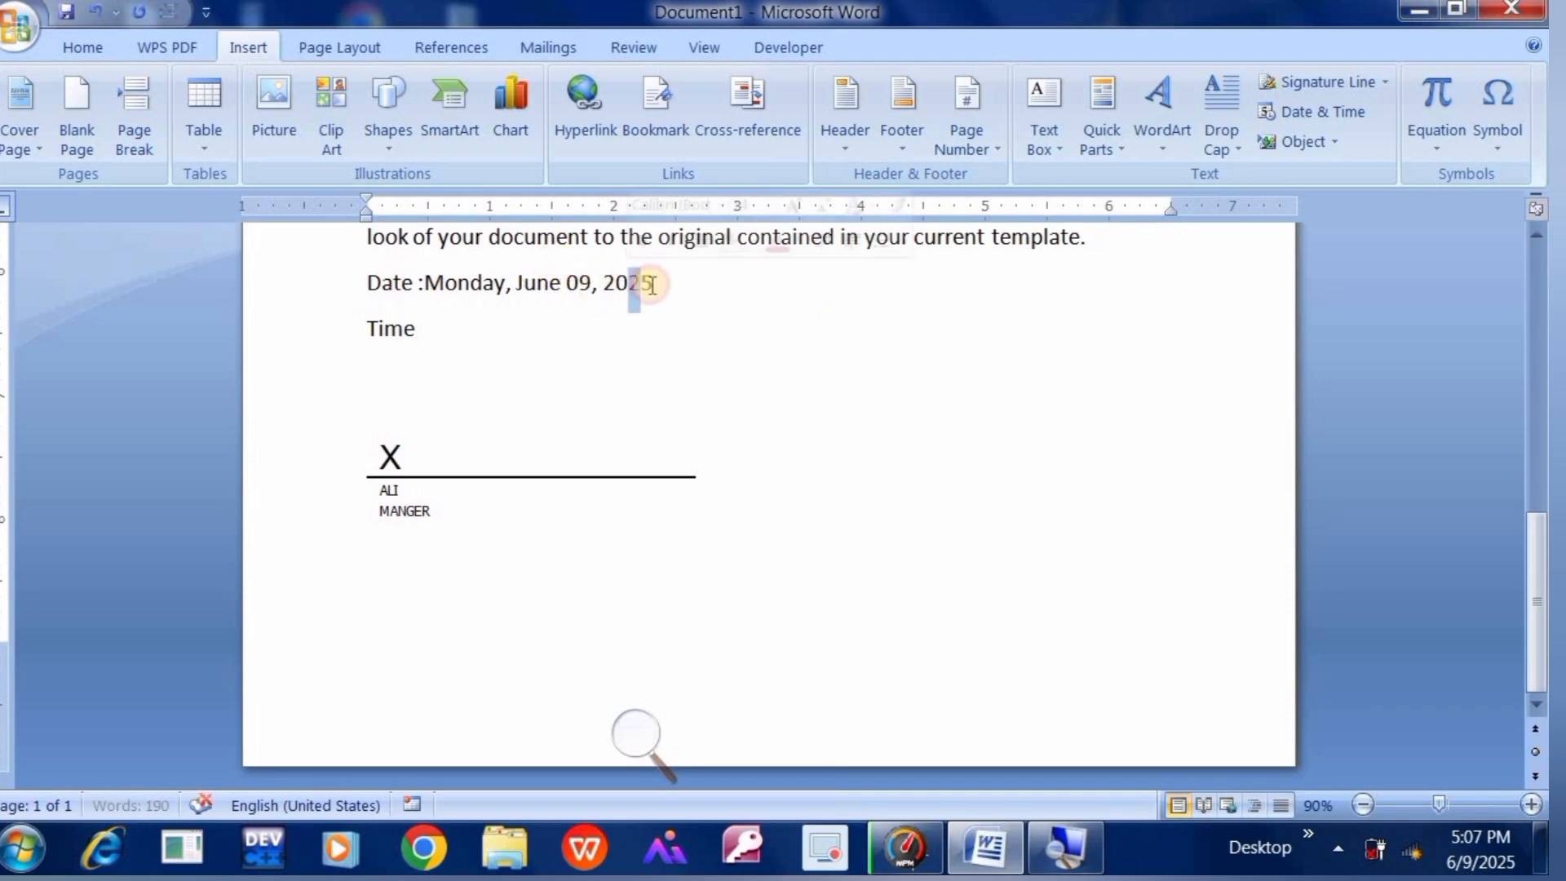
Add a colon after the word Time and insert the current time there in the "5:07 PM" format.
{"action": "left_click", "coordinate": [425, 328]}
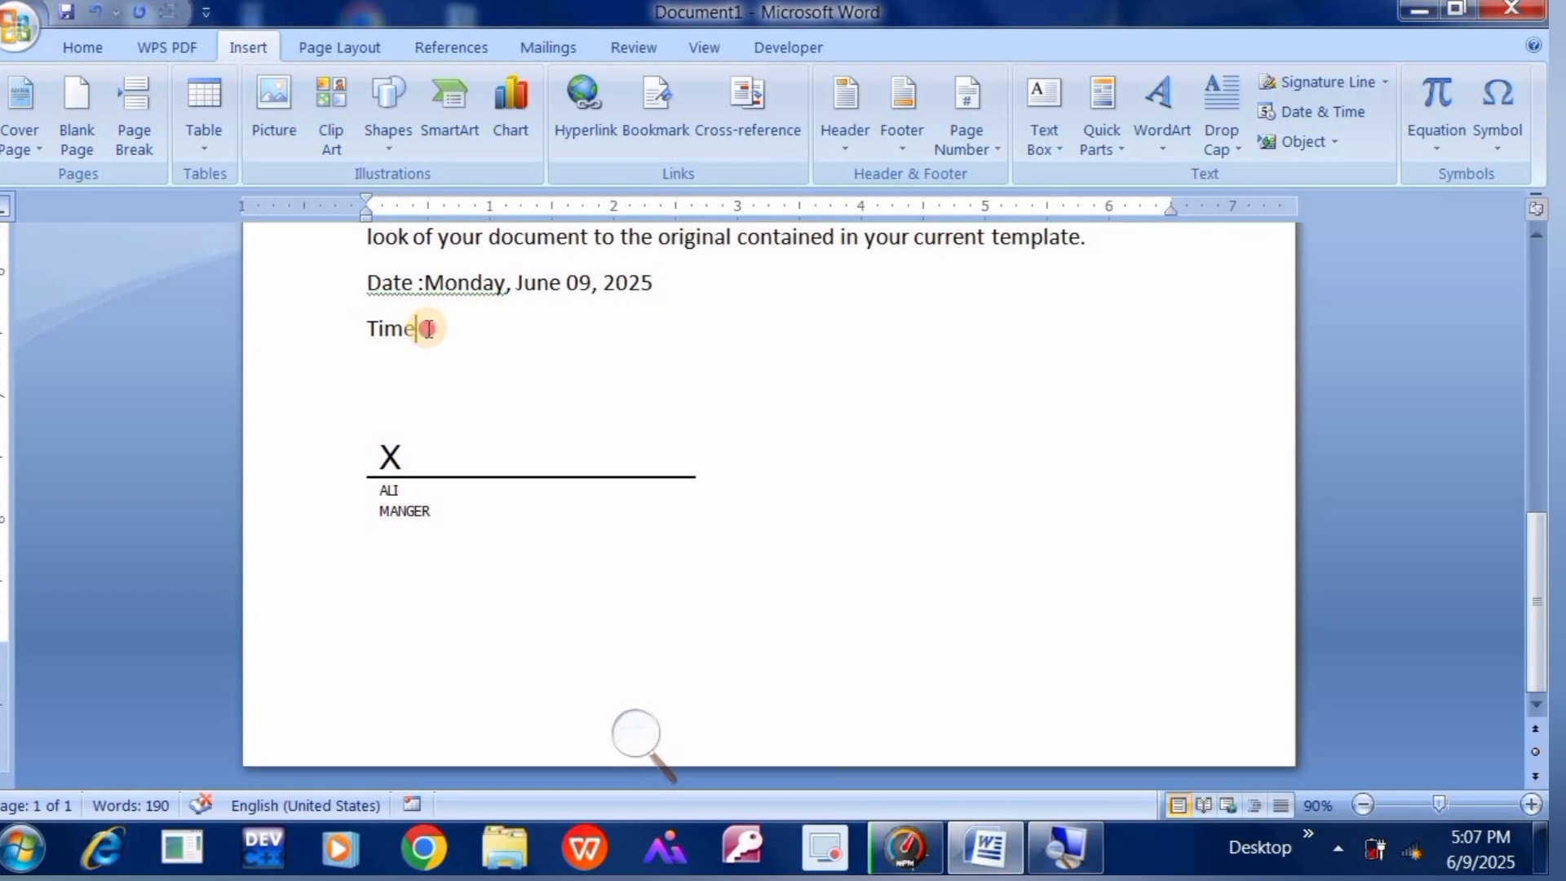
{"action": "type", "text": ":"}
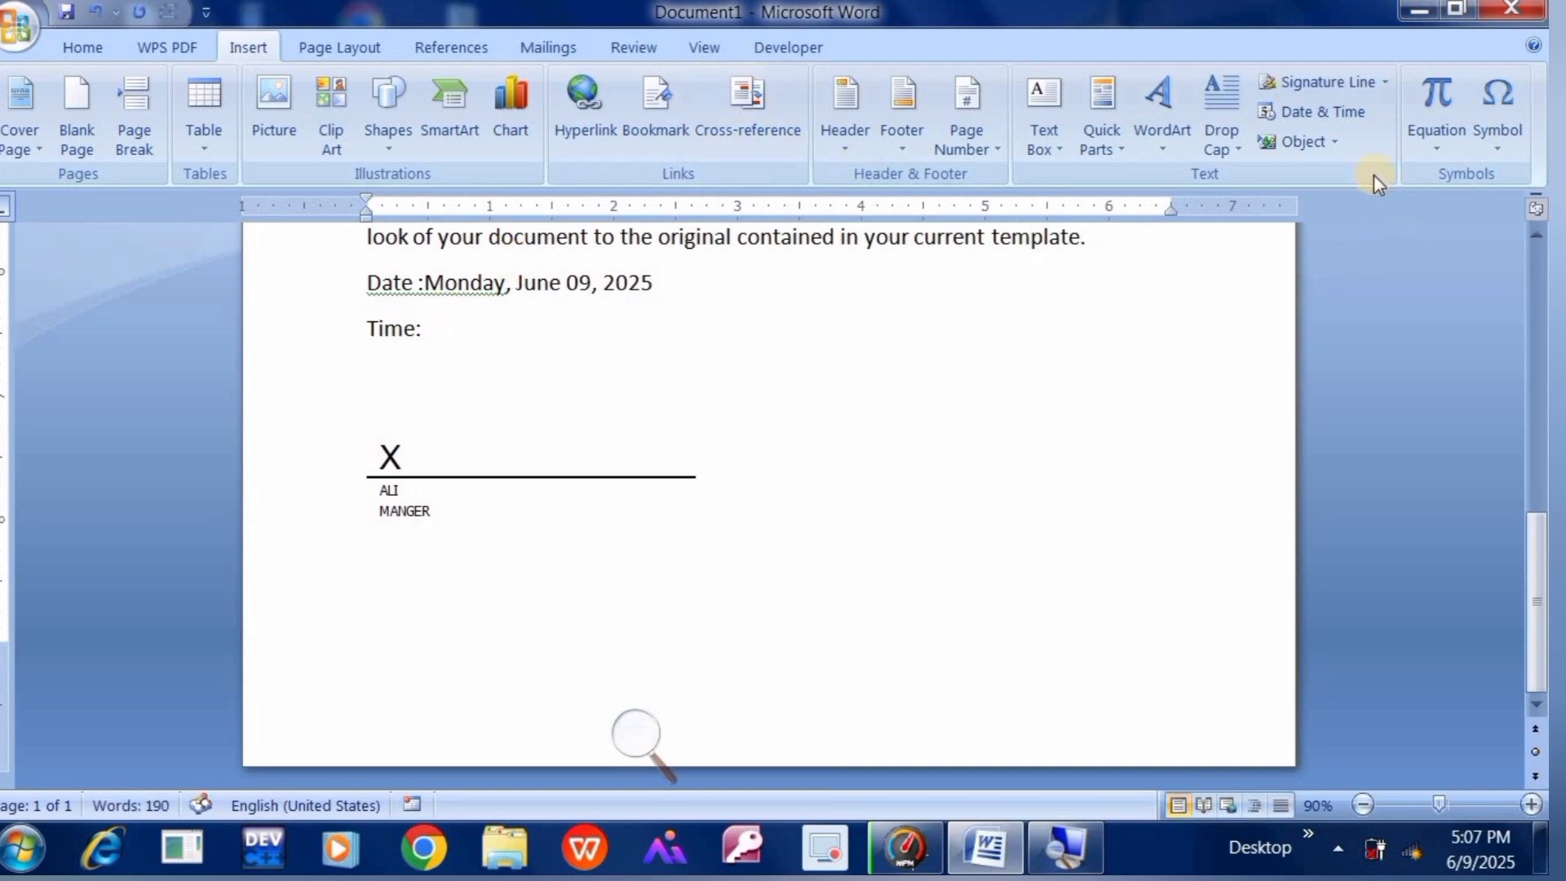
{"action": "left_click", "coordinate": [1343, 115]}
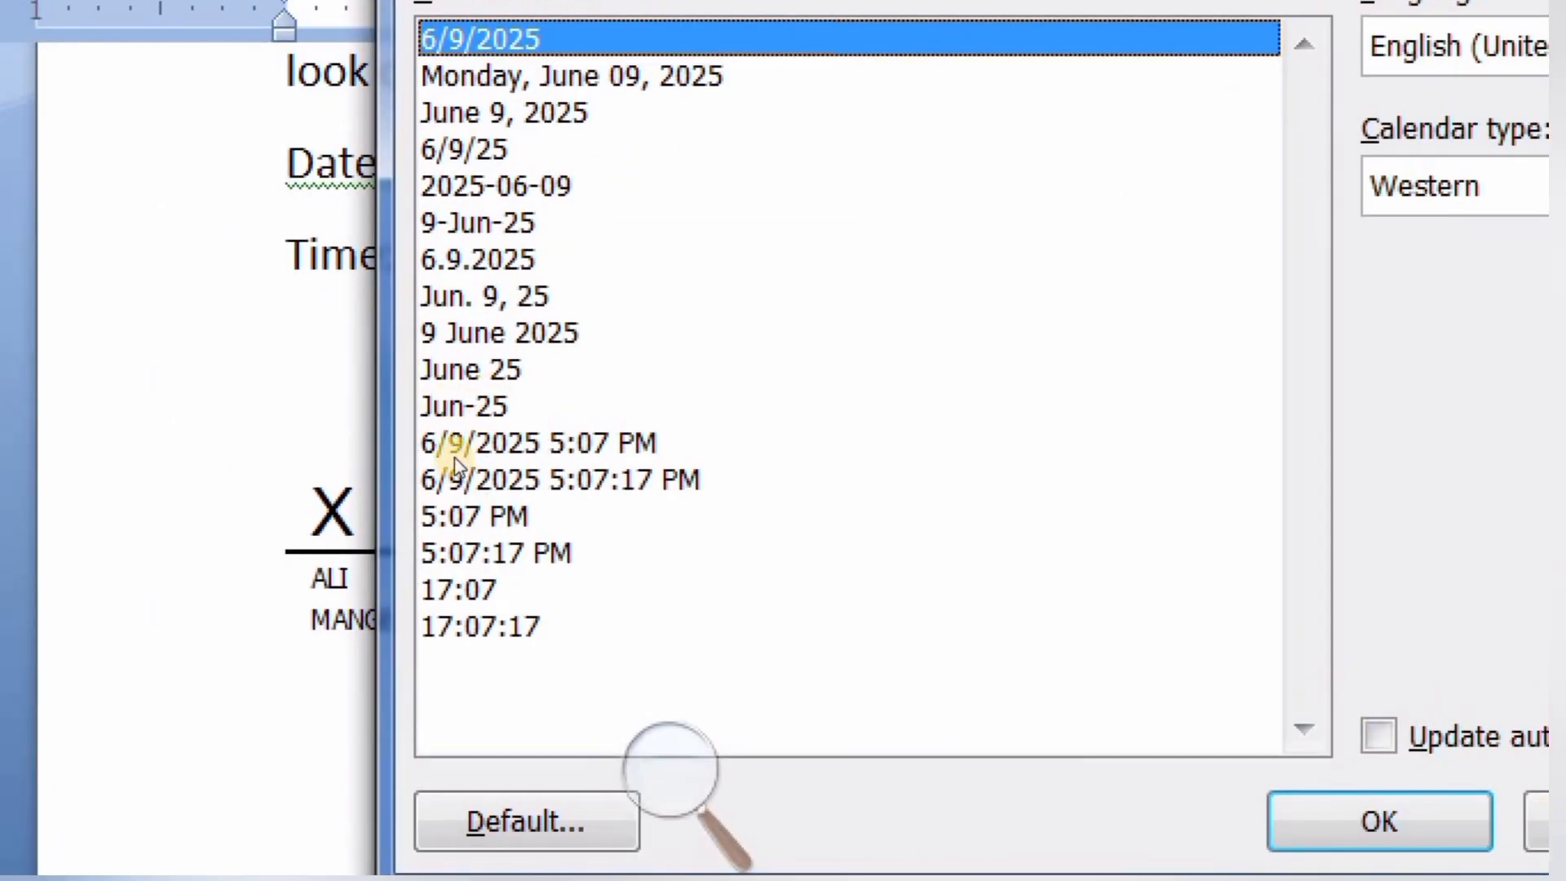
{"action": "left_click", "coordinate": [454, 515]}
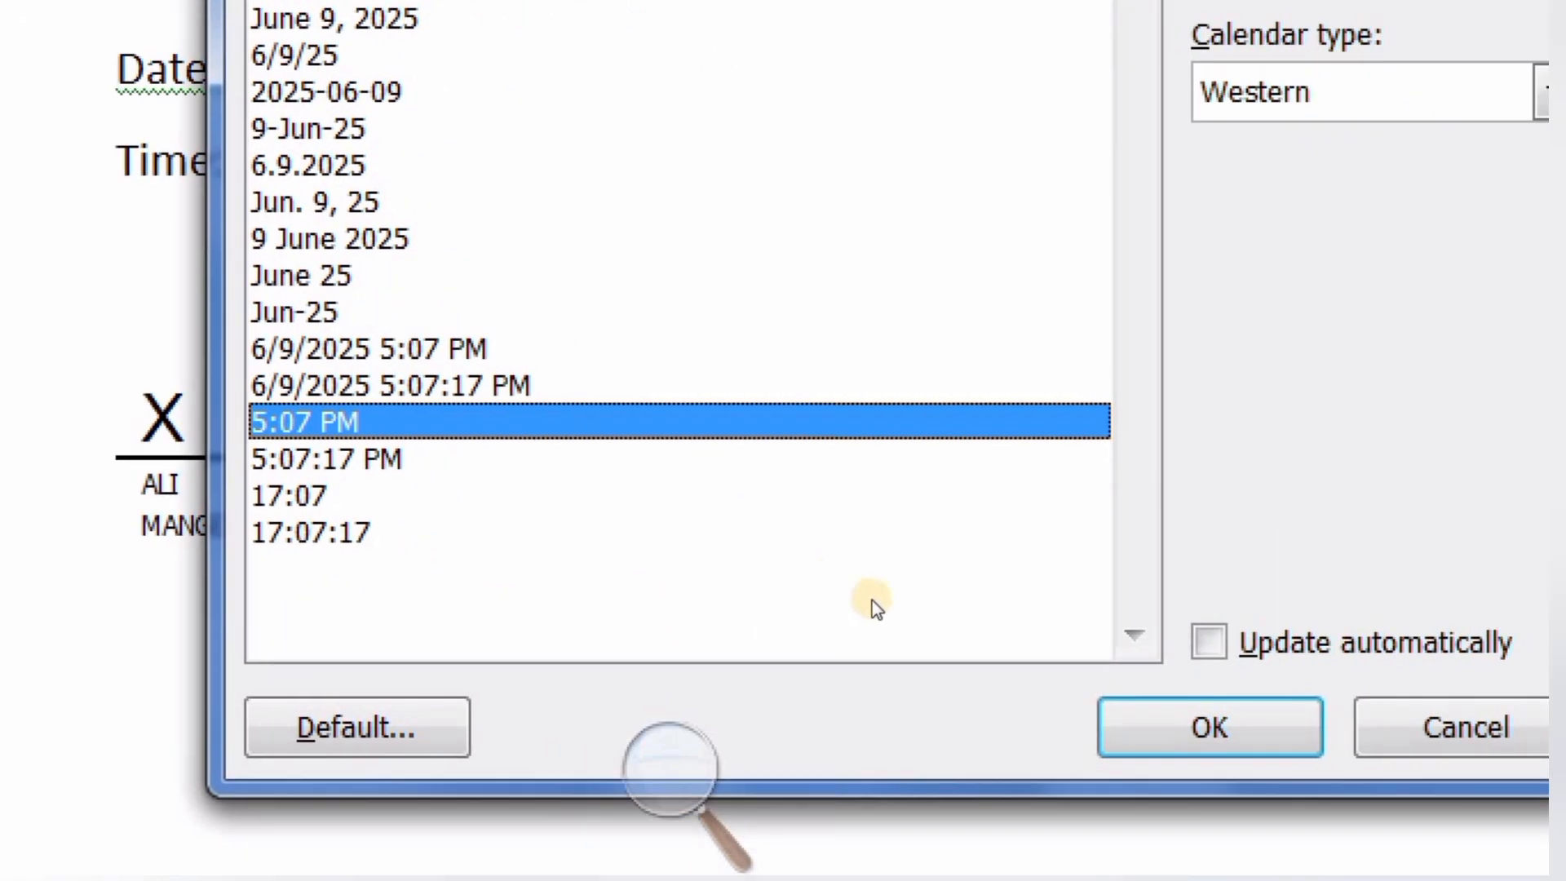
{"action": "key", "text": "Return"}
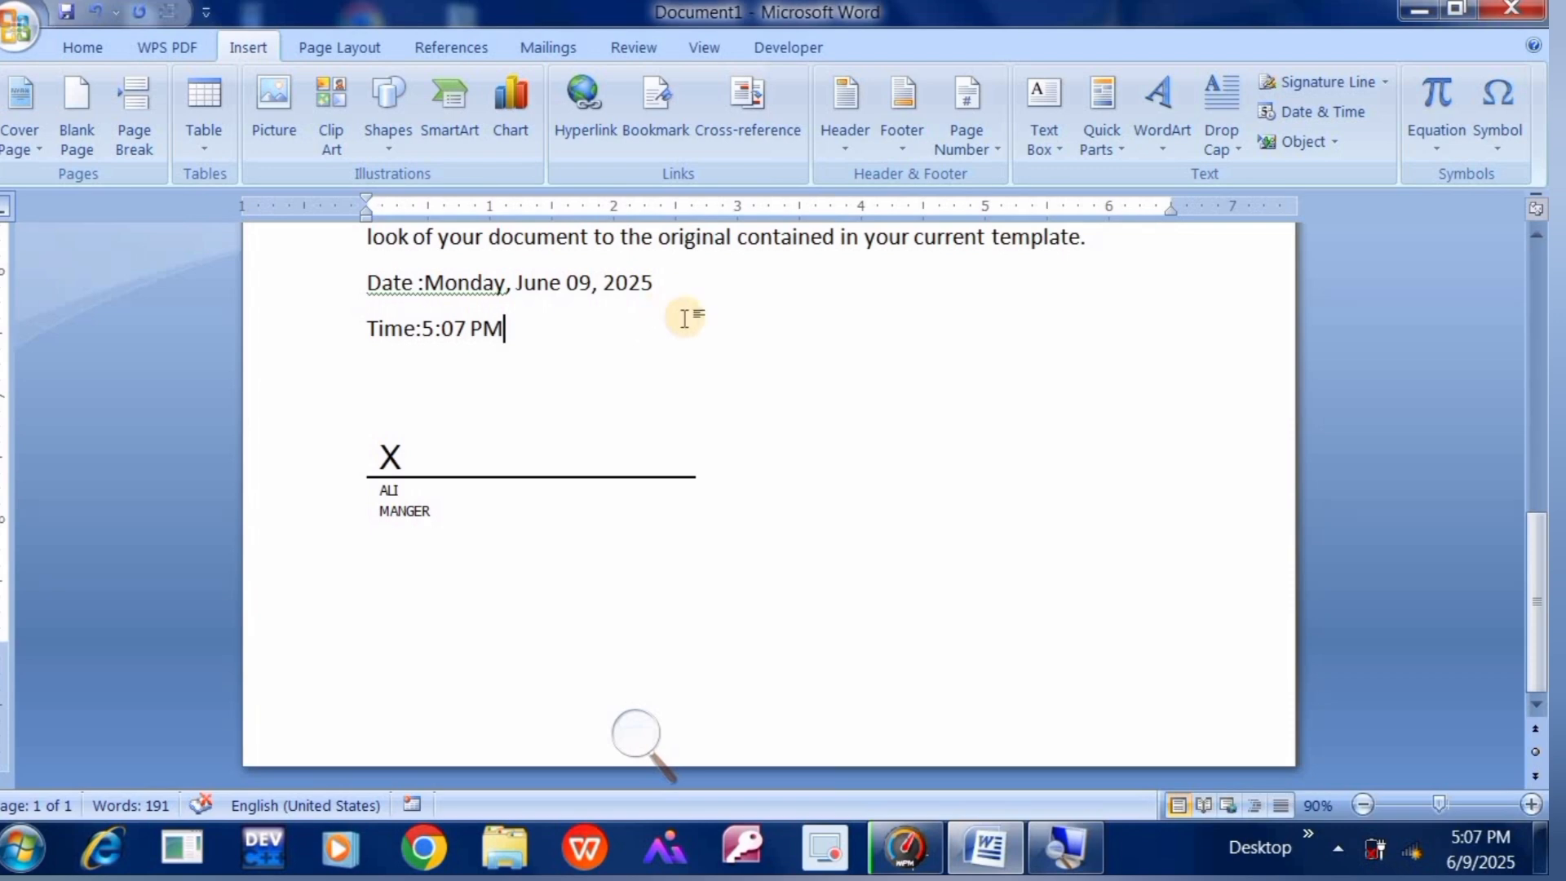
Insert a new Microsoft Office Excel Worksheet object just after the signature line.
{"action": "left_click", "coordinate": [744, 629]}
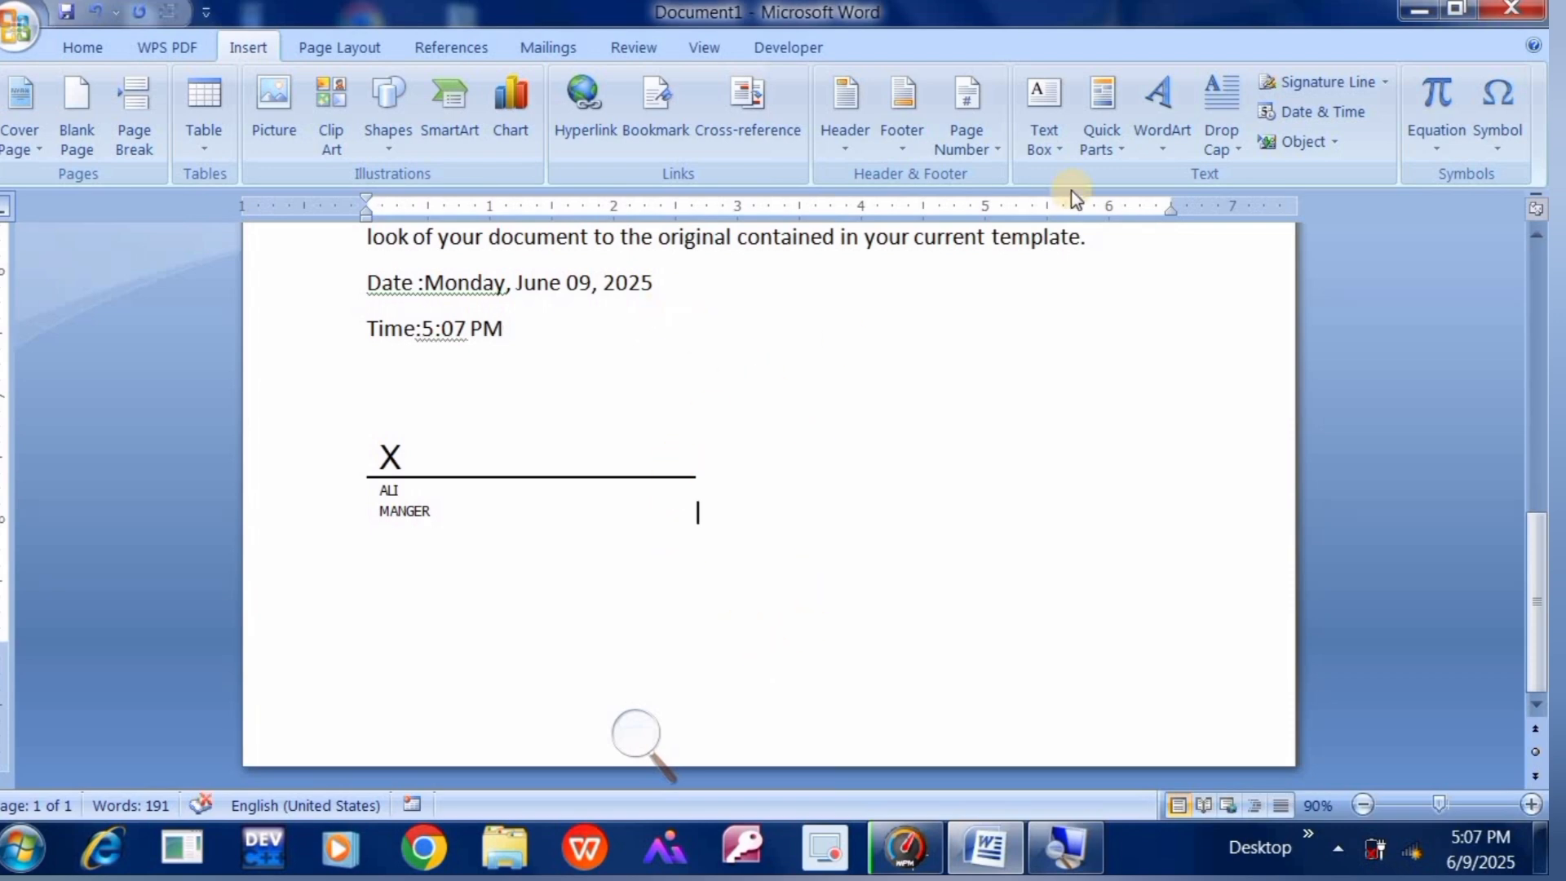
{"action": "left_click", "coordinate": [1285, 143]}
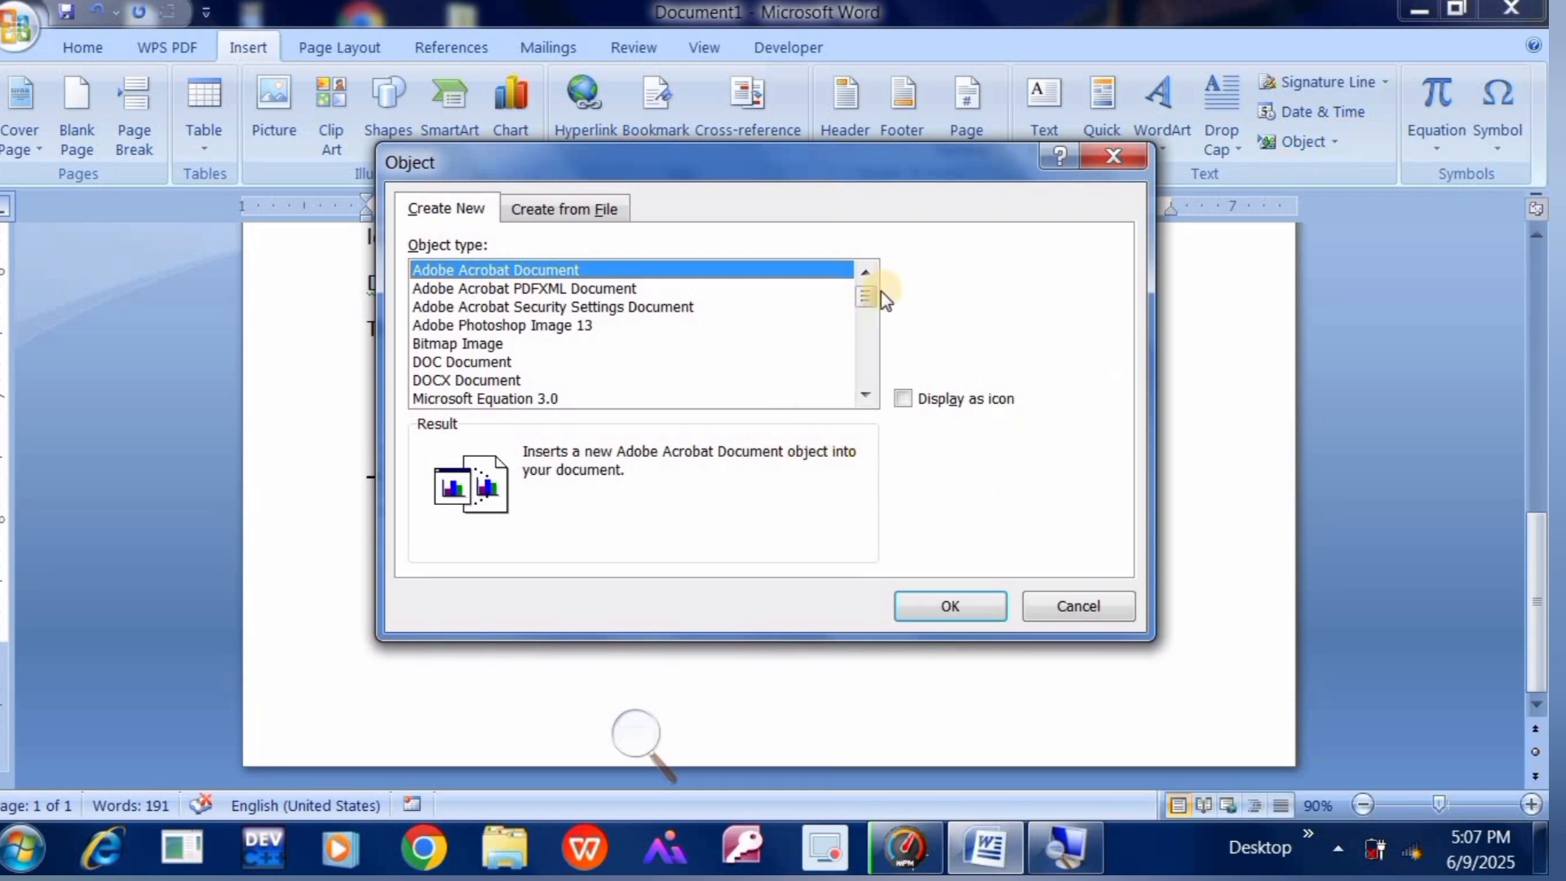
{"action": "left_click_drag", "start_coordinate": [868, 292], "coordinate": [852, 348]}
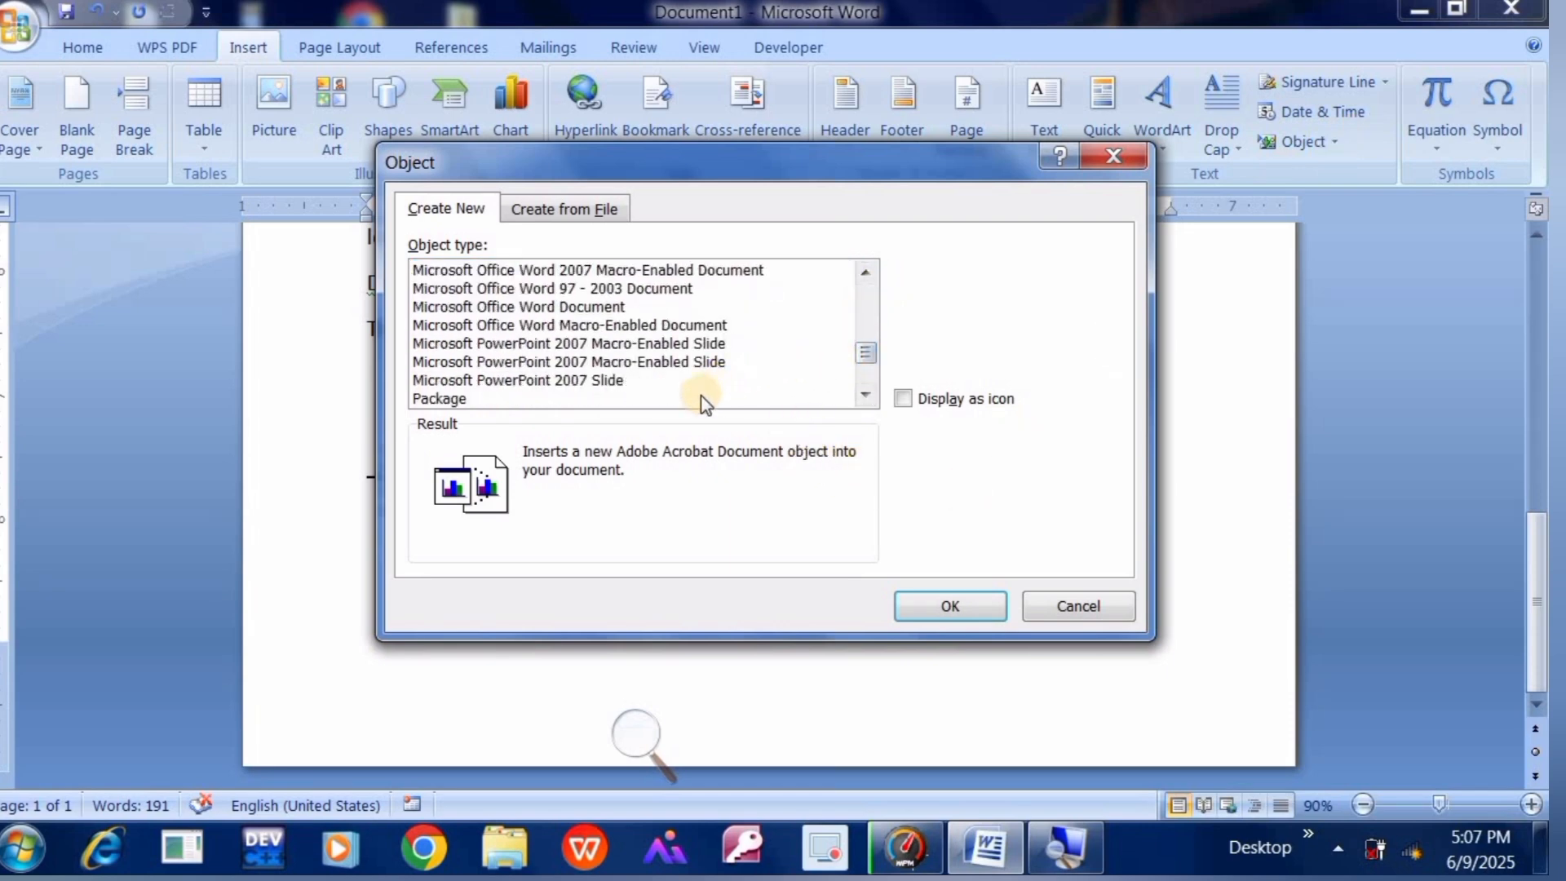
{"action": "left_click_drag", "start_coordinate": [858, 351], "coordinate": [867, 315]}
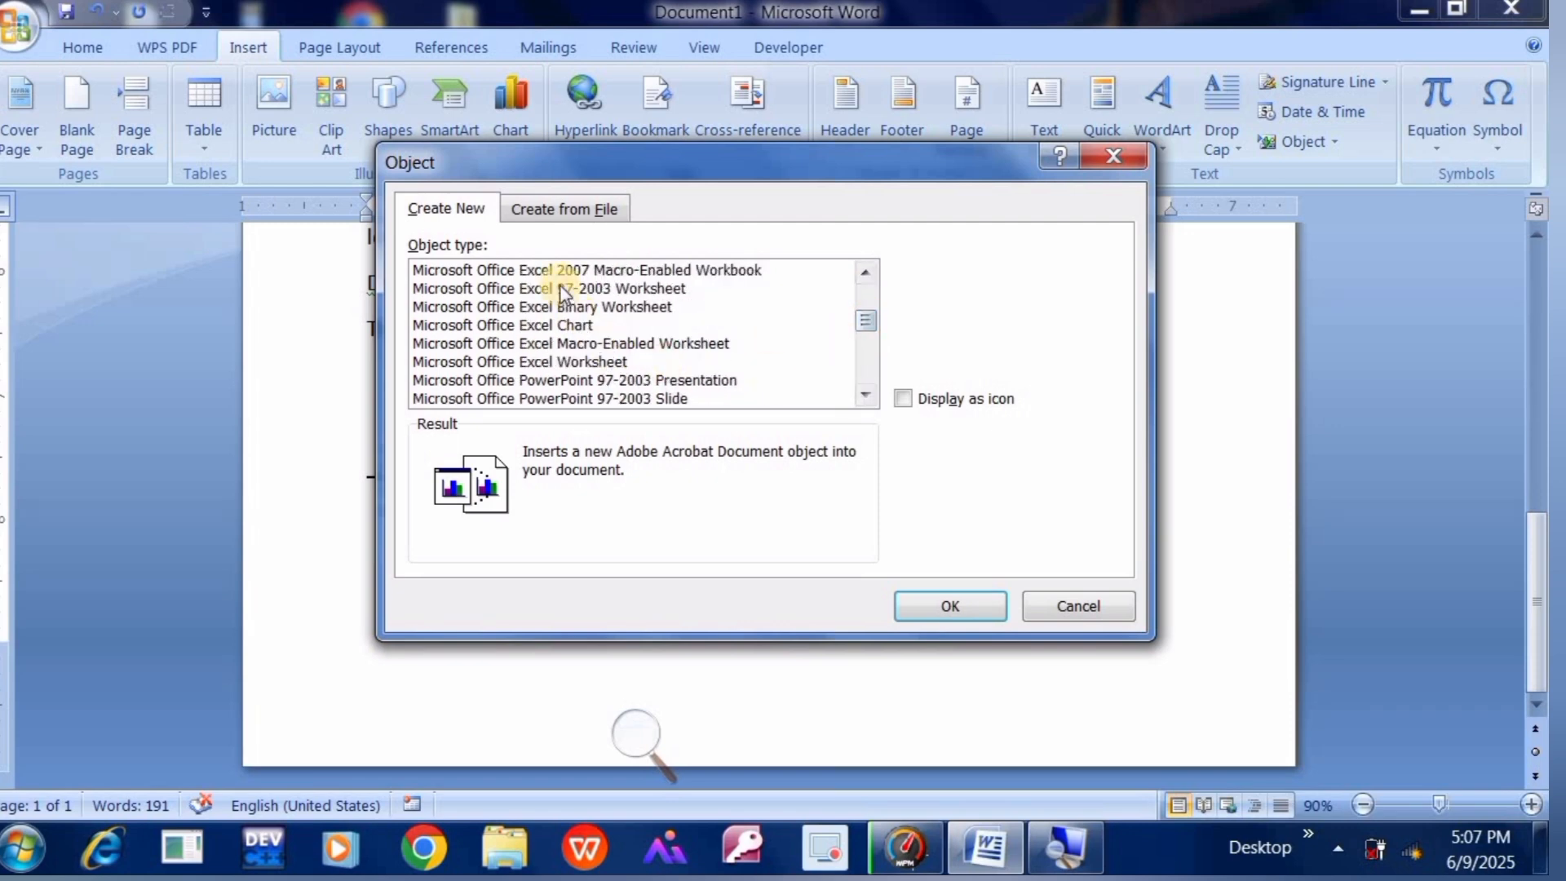
{"action": "left_click", "coordinate": [607, 292]}
{"action": "left_click", "coordinate": [681, 345]}
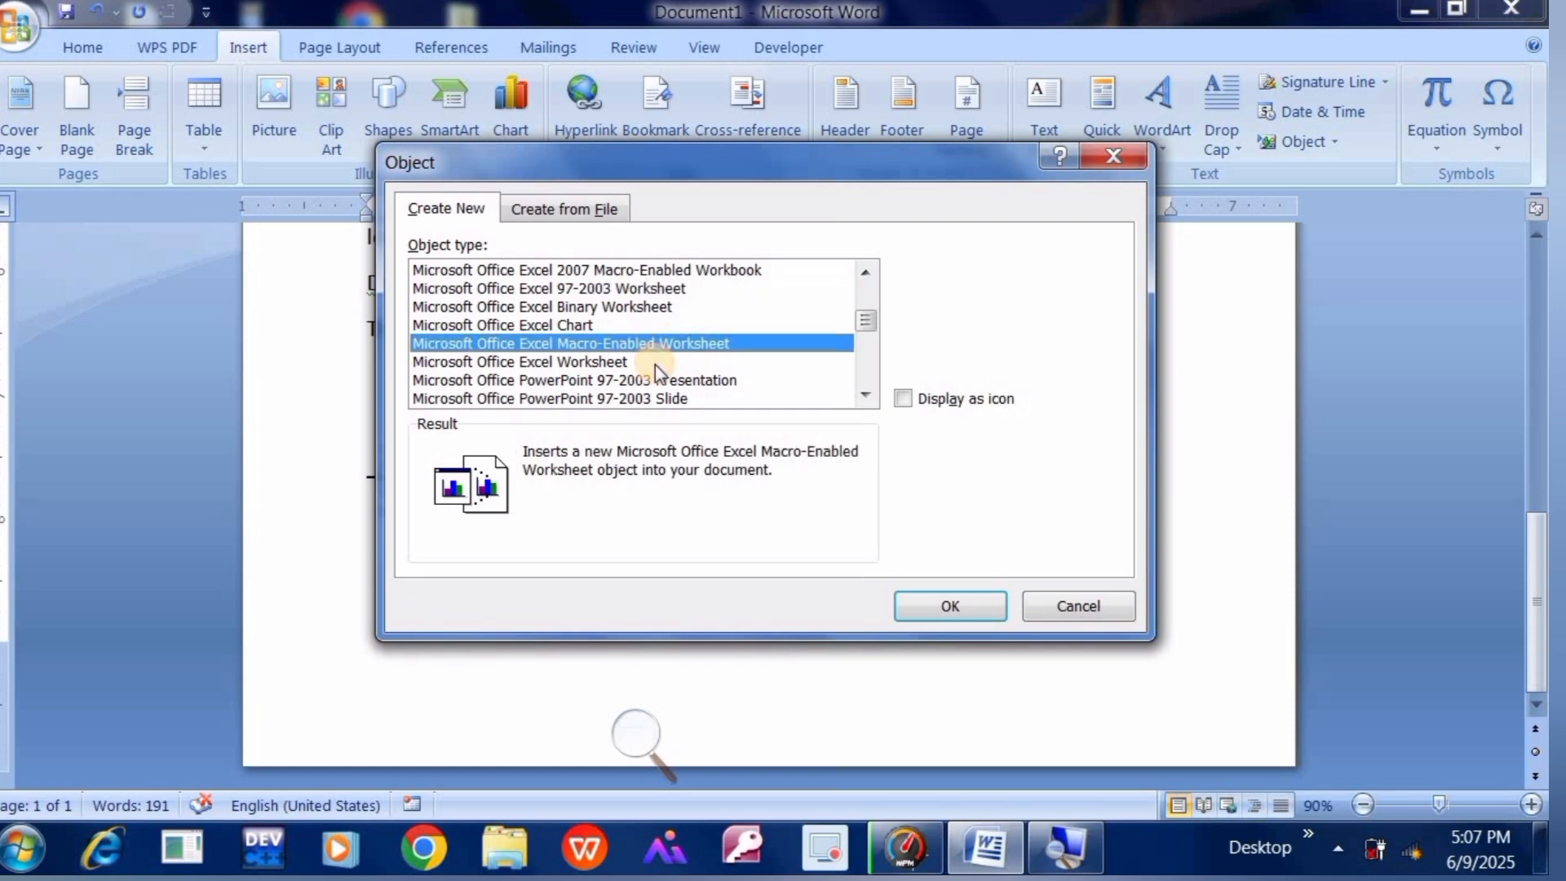
{"action": "left_click", "coordinate": [655, 364]}
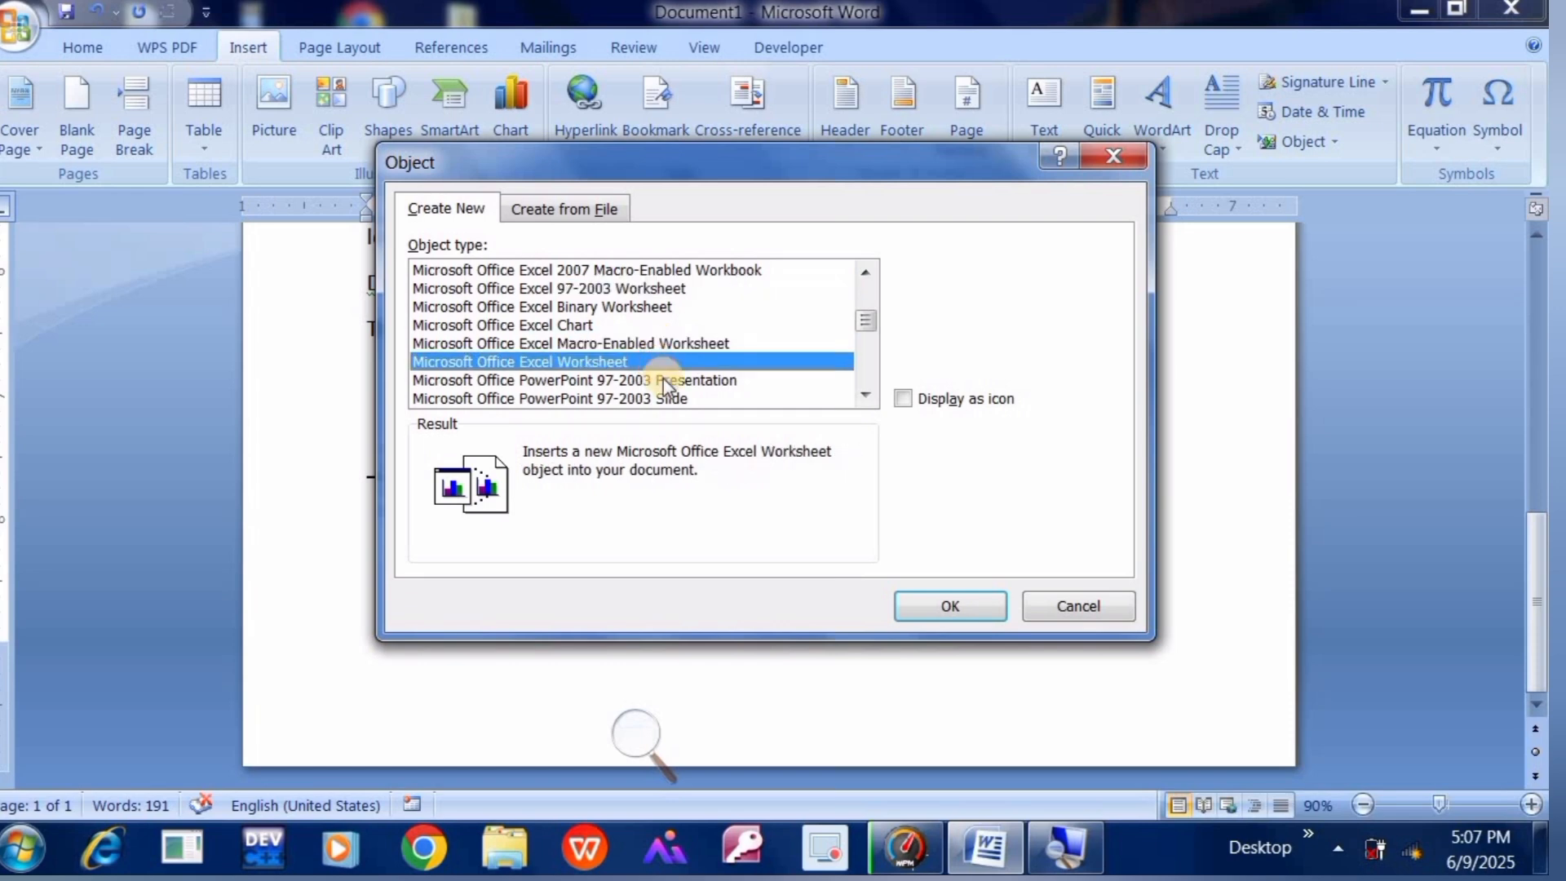
{"action": "left_click", "coordinate": [958, 607]}
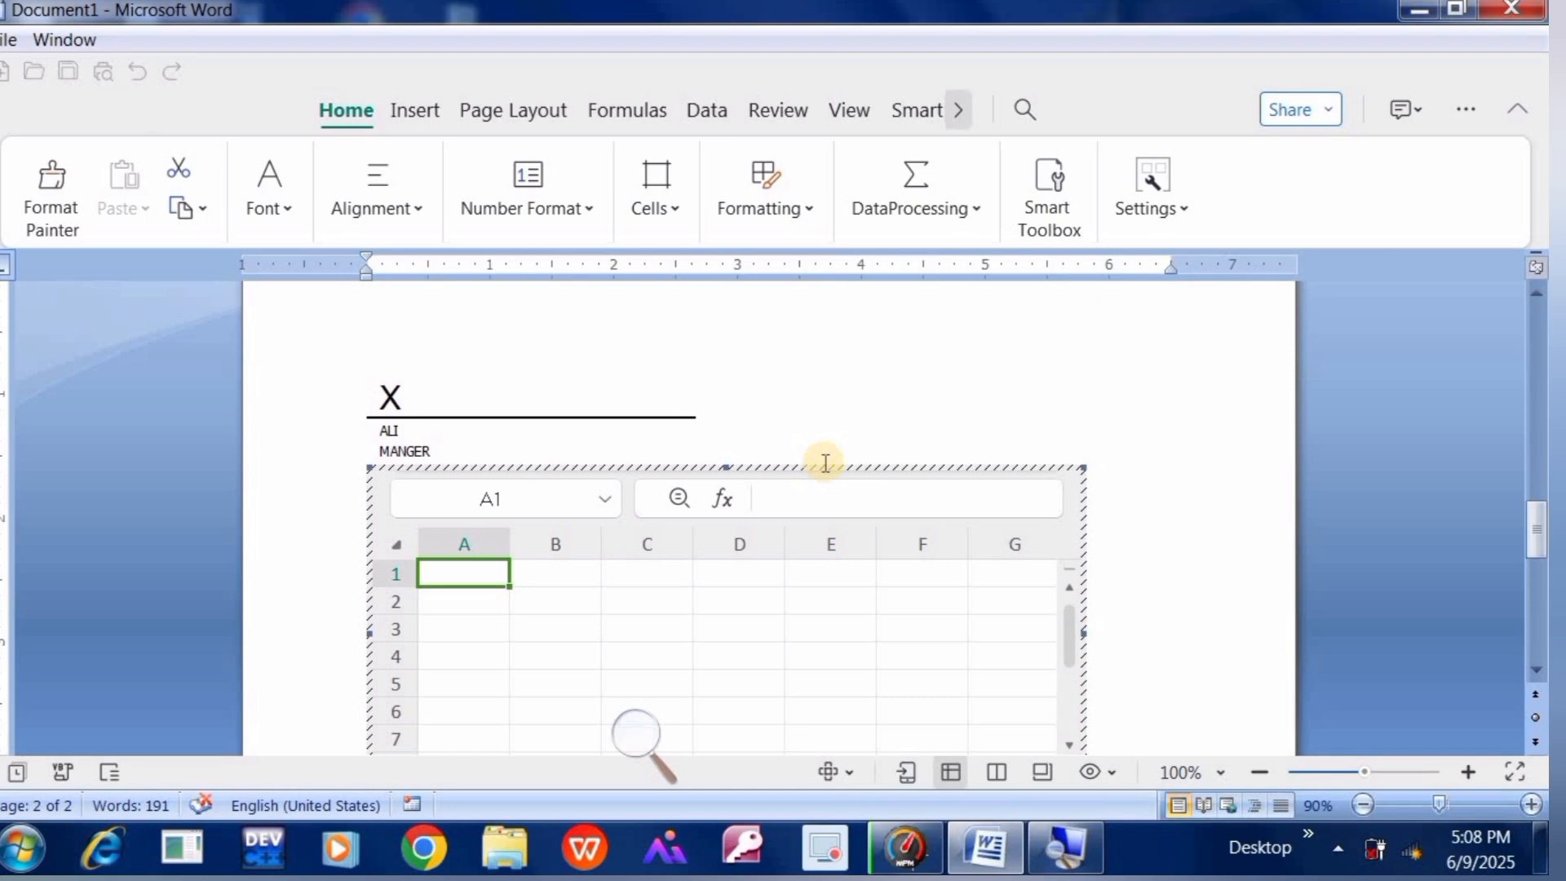
Enter the text KLJHNIL in cell A1 of the embedded worksheet and return to the document.
{"action": "type", "text": "KLJHNIL"}
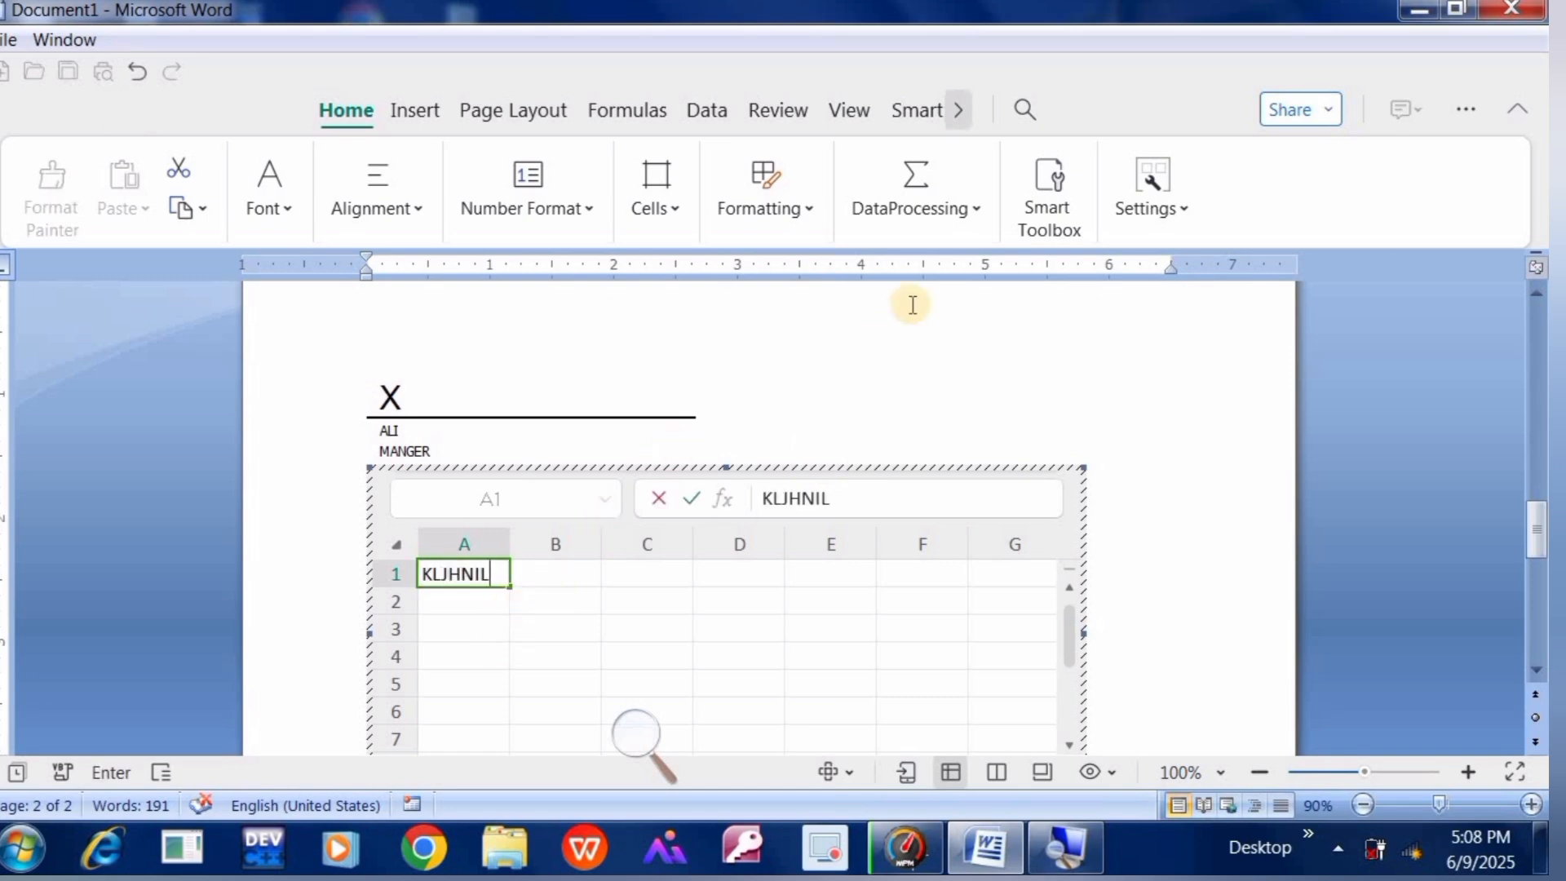
{"action": "left_click", "coordinate": [913, 305]}
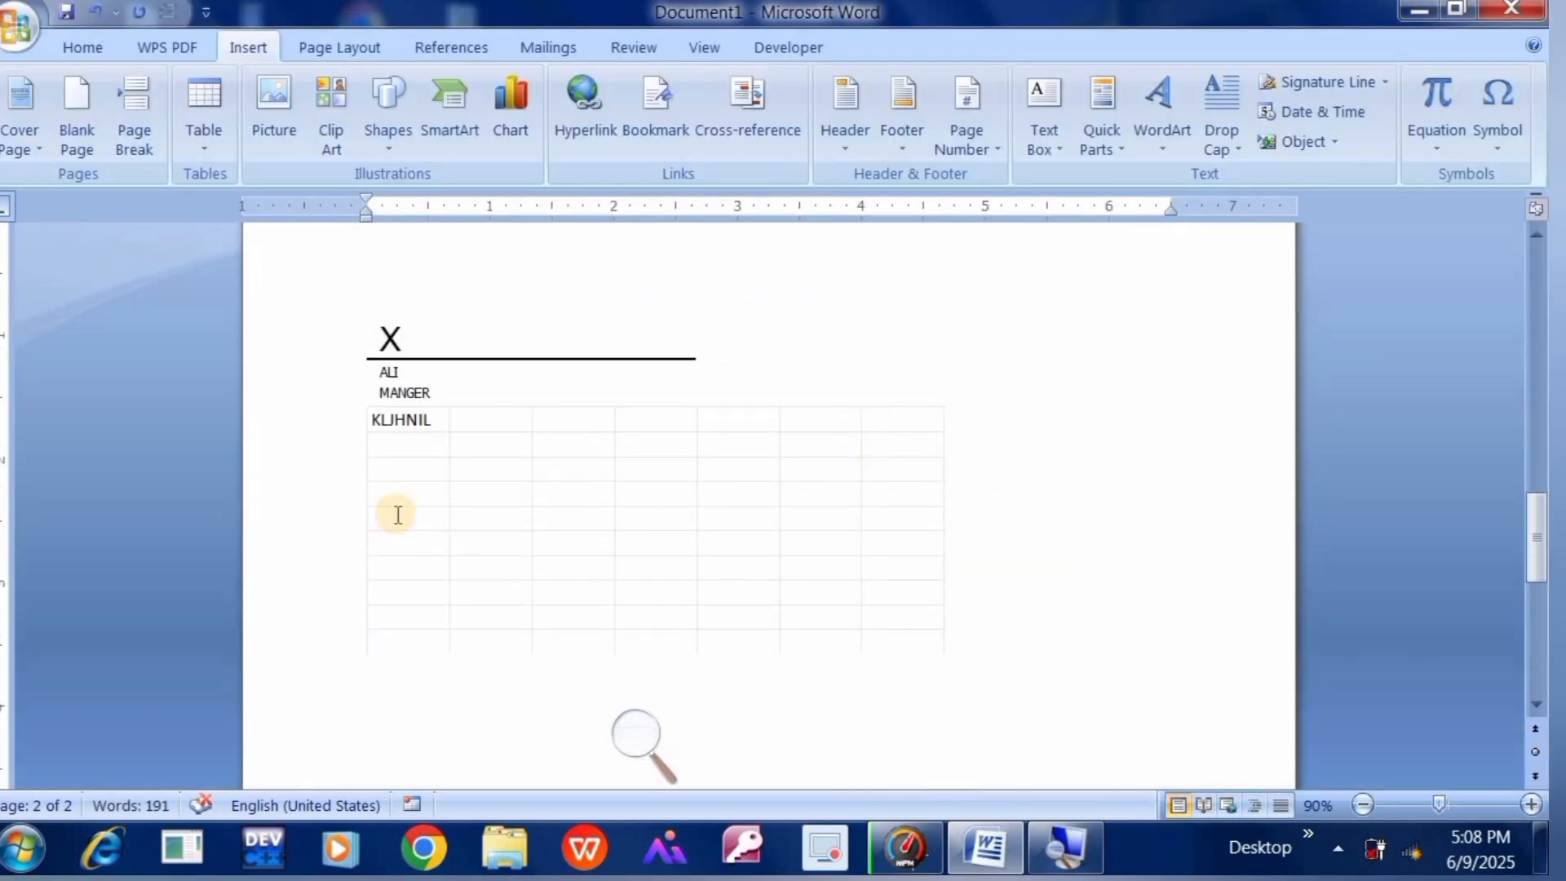